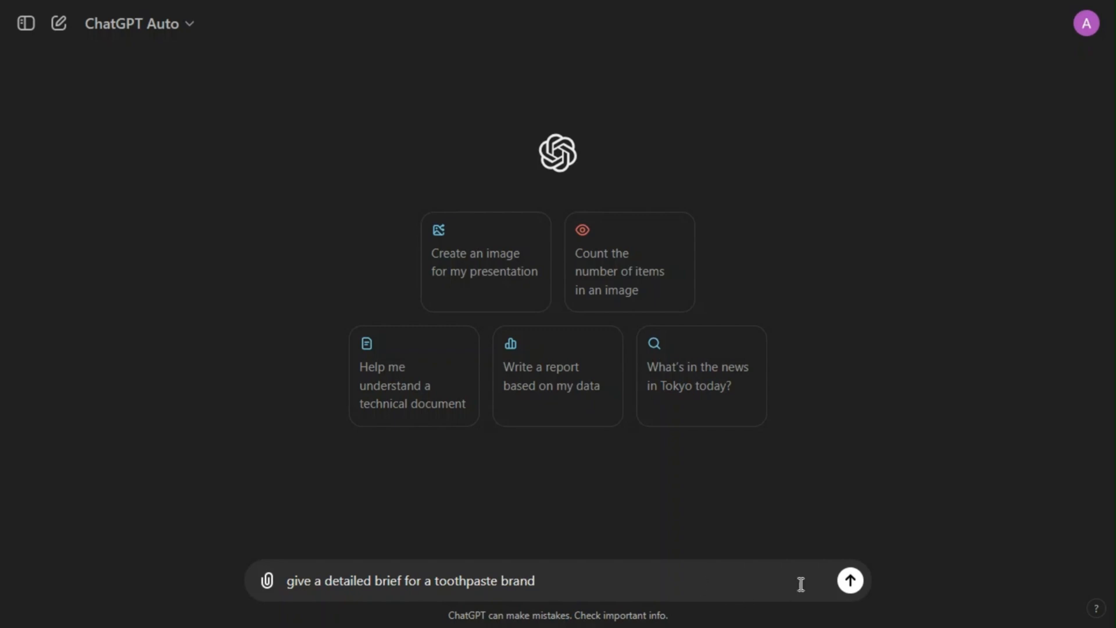
- Submit the prompt "give a detailed brief for a toothpaste brand" and read through the generated brief
click(849, 581)
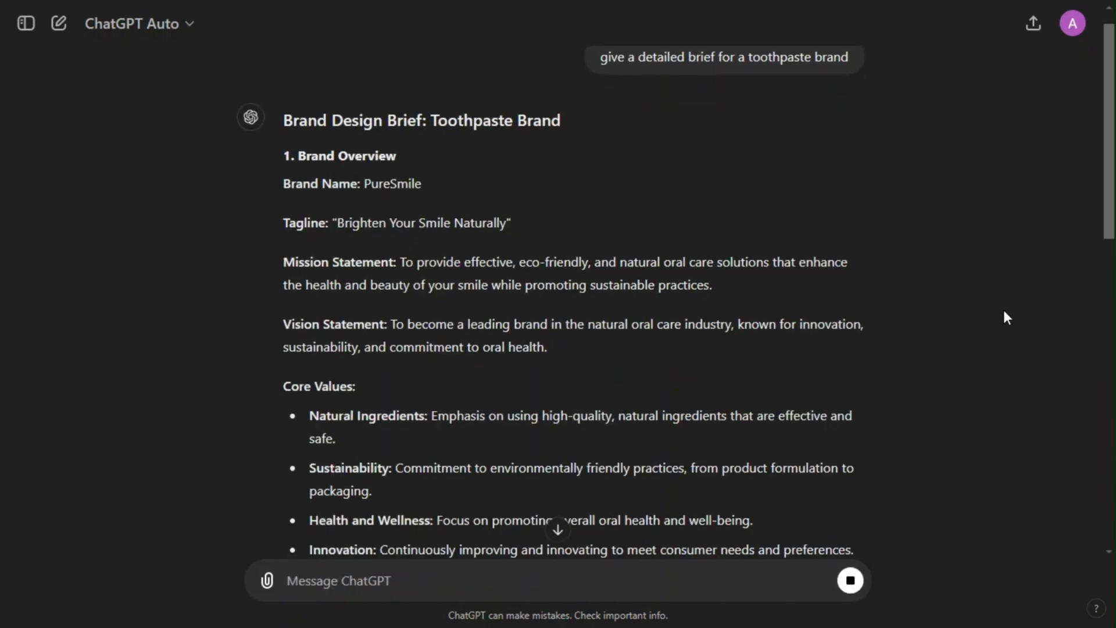
scroll(995, 298, down, 4)
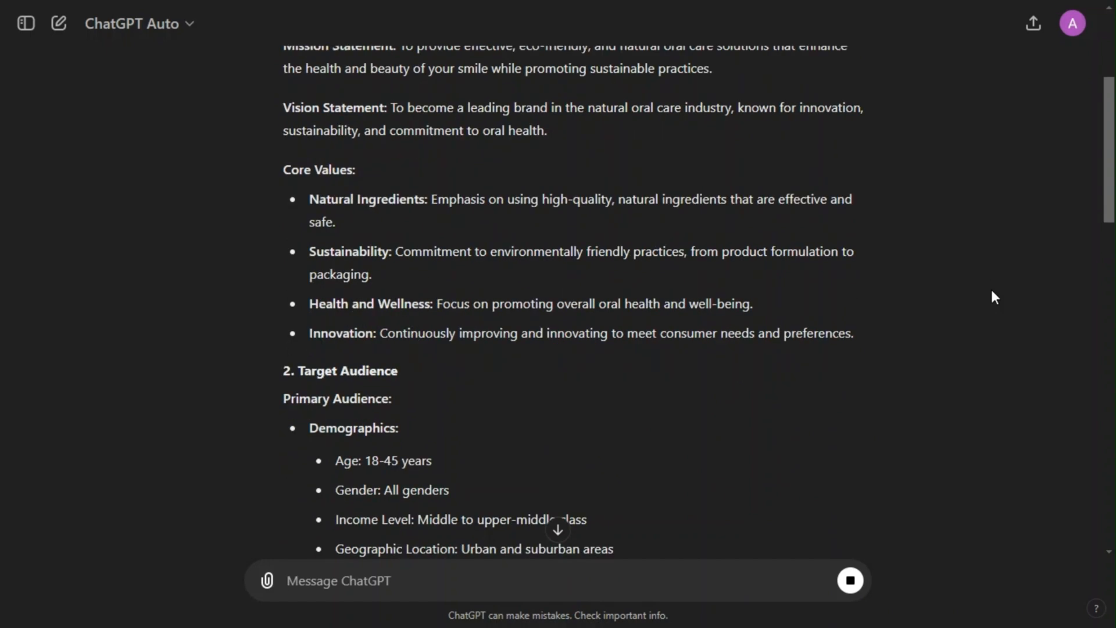
scroll(993, 296, down, 2)
scroll(993, 295, up, 6)
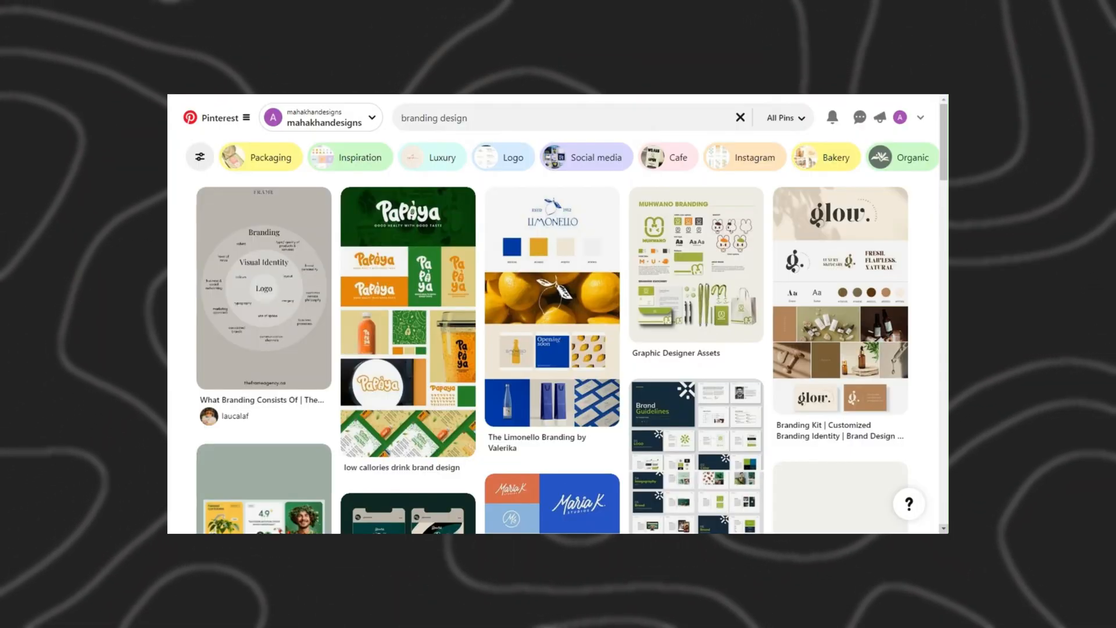
- Browse the "branding design" pins on Pinterest for visual inspiration
scroll(558, 354, down, 10)
scroll(557, 354, down, 10)
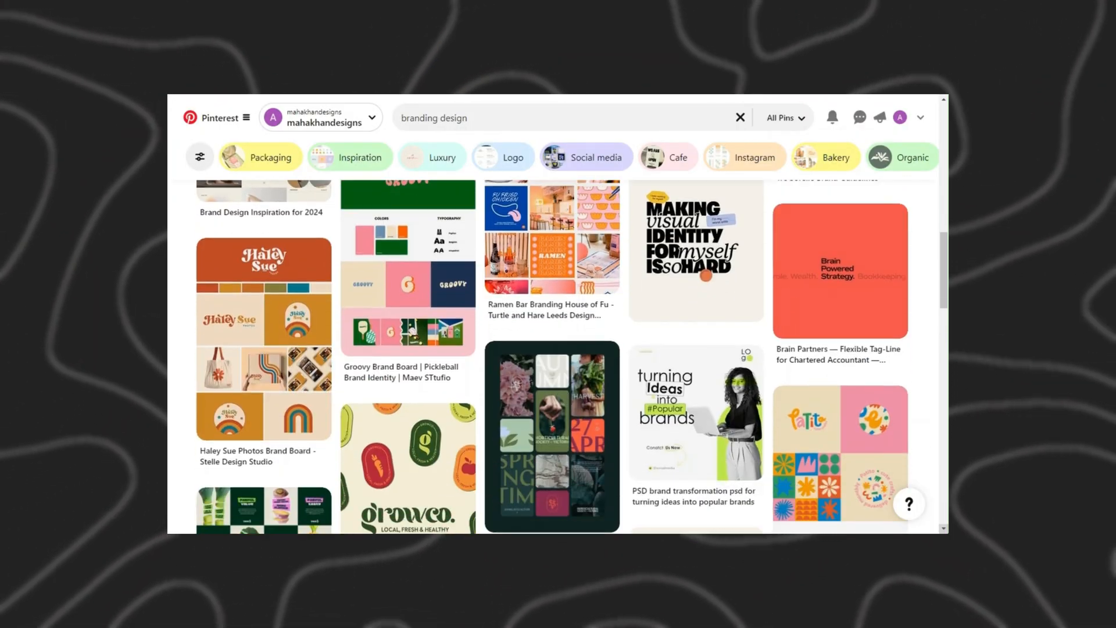
scroll(558, 354, down, 10)
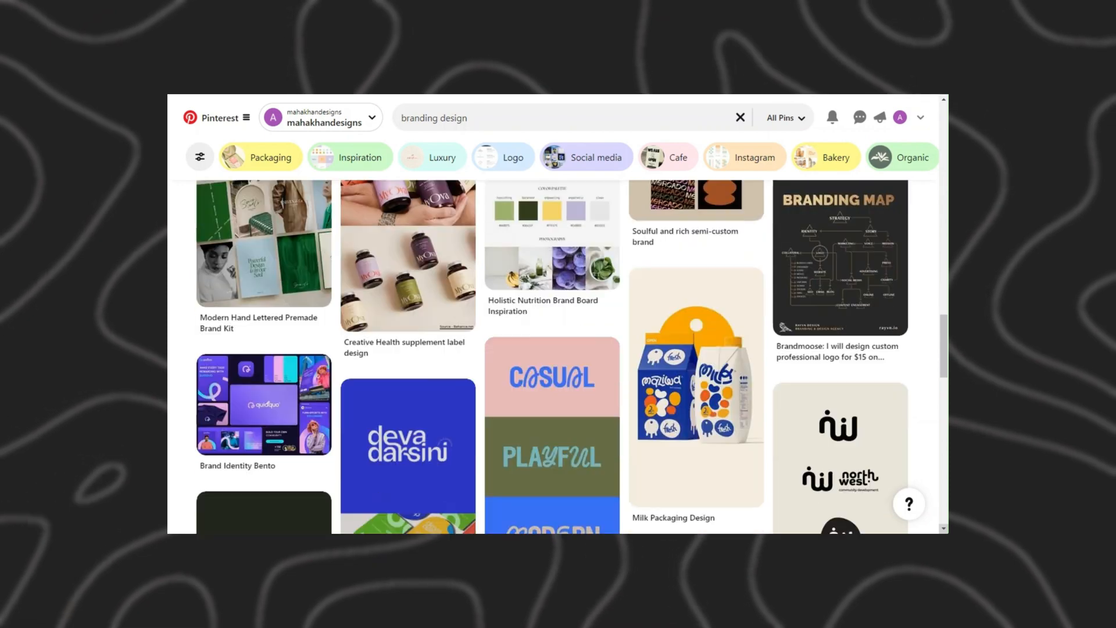
scroll(558, 355, down, 10)
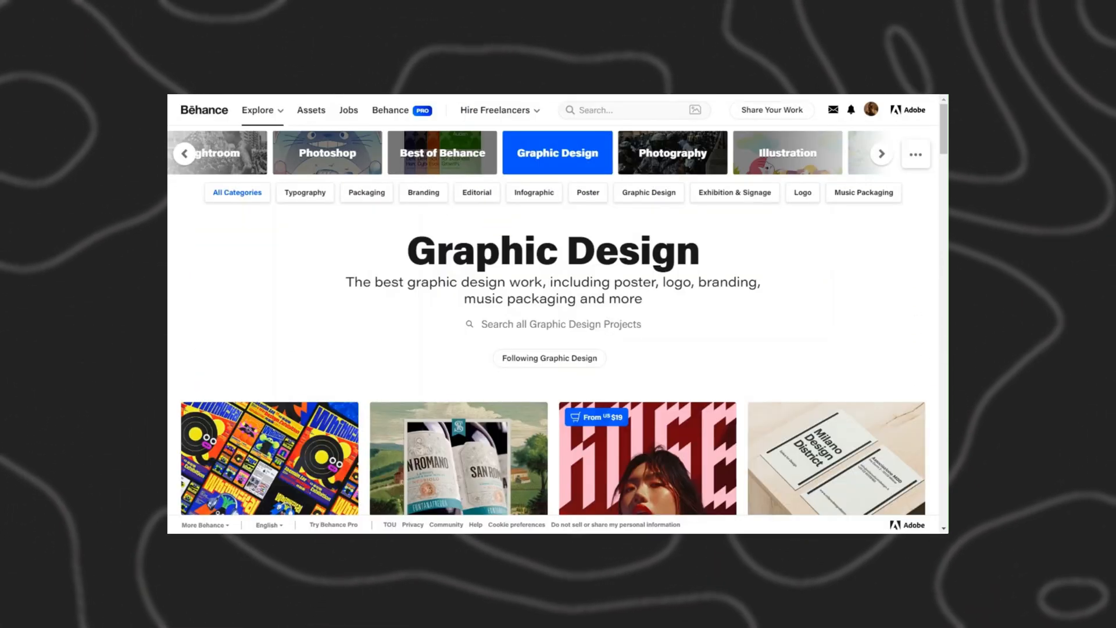
- Look through the Graphic Design projects on Behance for branding and packaging references
scroll(558, 355, down, 10)
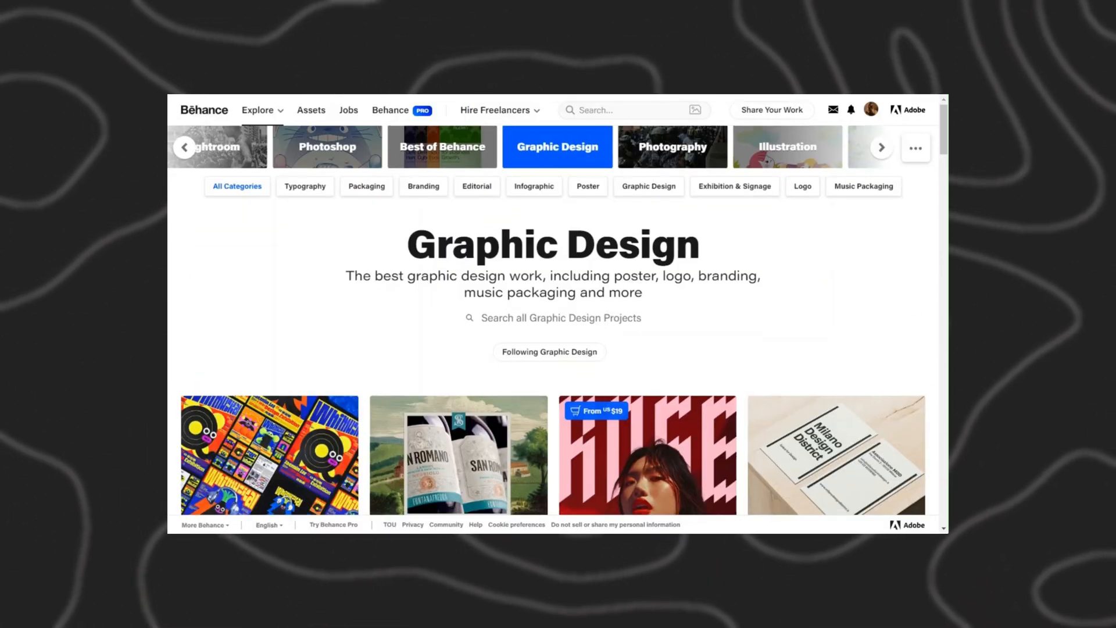
scroll(558, 355, down, 10)
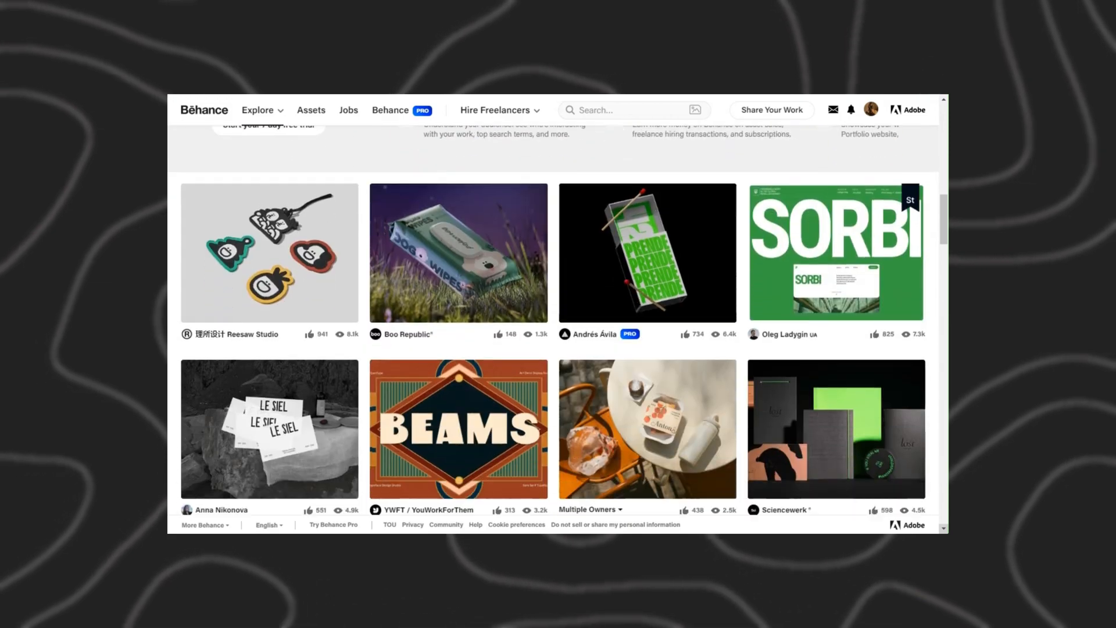
scroll(558, 355, down, 10)
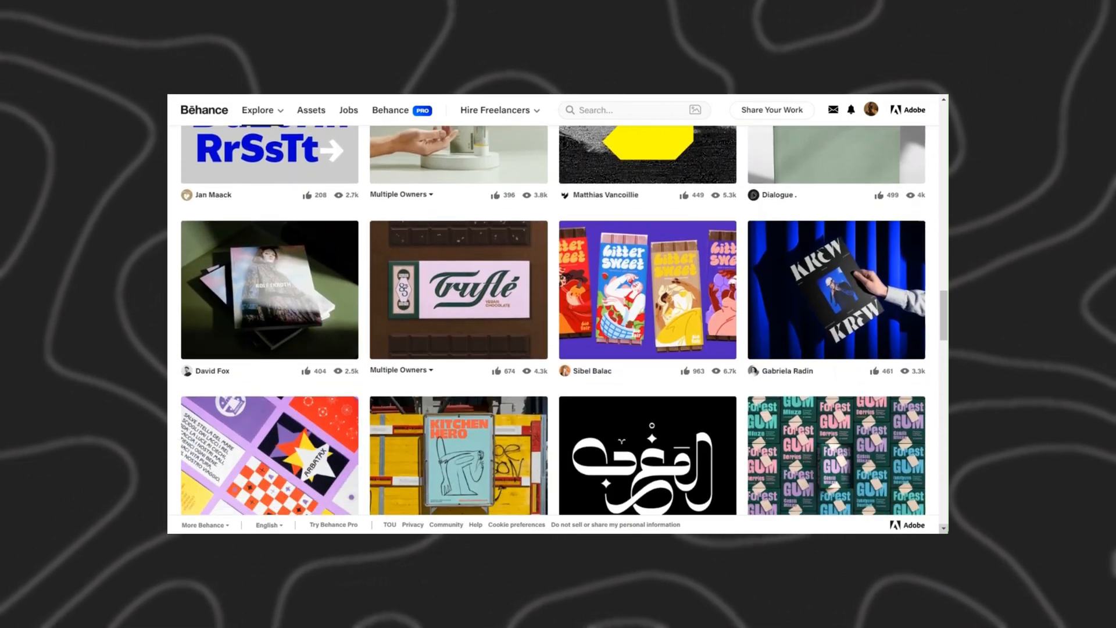
scroll(558, 354, down, 10)
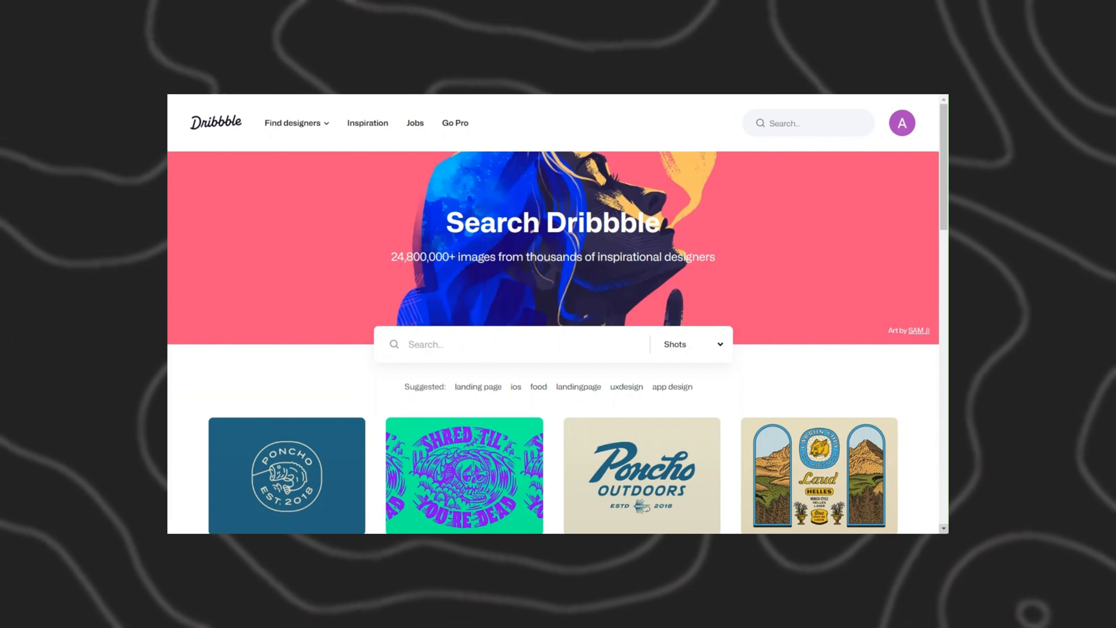
- Look through the design shots on Dribbble for further inspiration
scroll(558, 314, down, 10)
scroll(558, 314, down, 10)
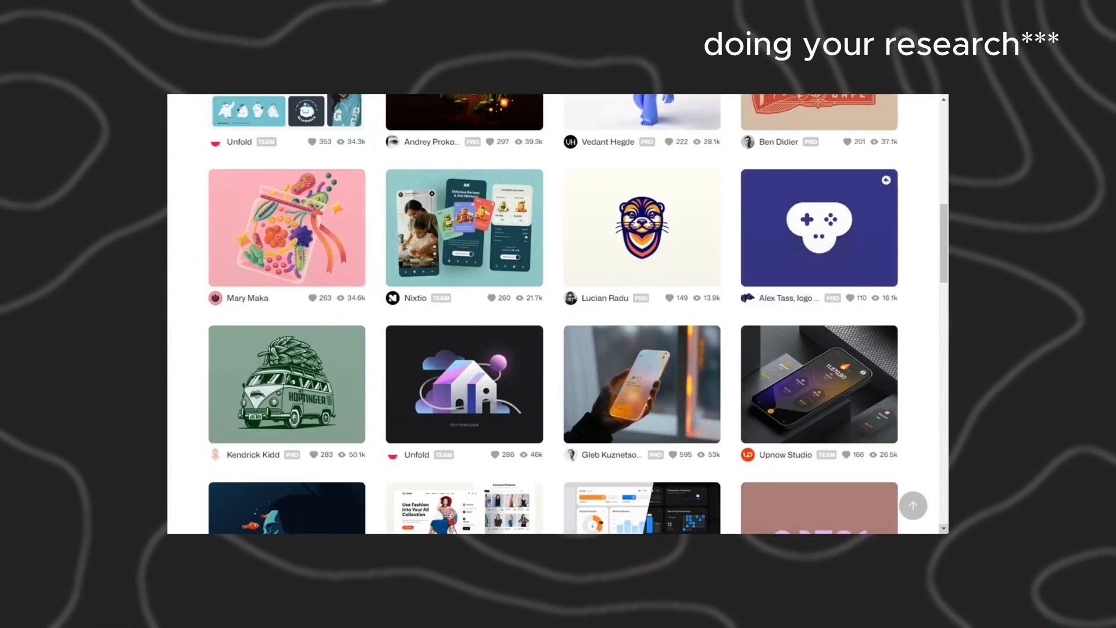
scroll(558, 314, down, 10)
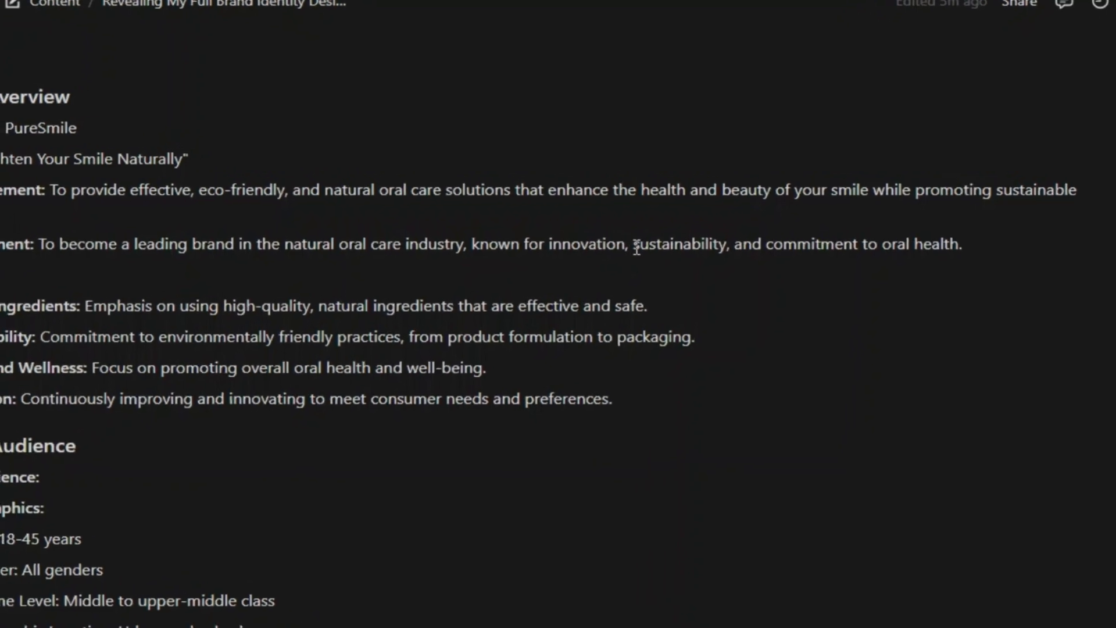
- Review the saved brand brief, highlighting key phrases such as "sustainability" and "natural and organic products"
drag(642, 240, 735, 245)
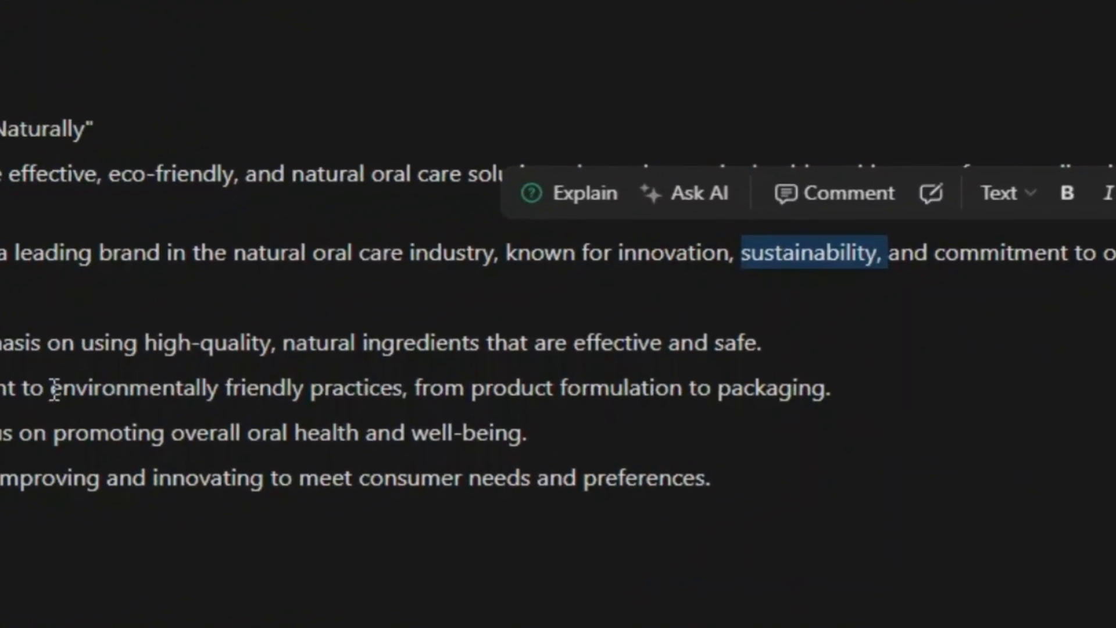
drag(125, 373, 528, 367)
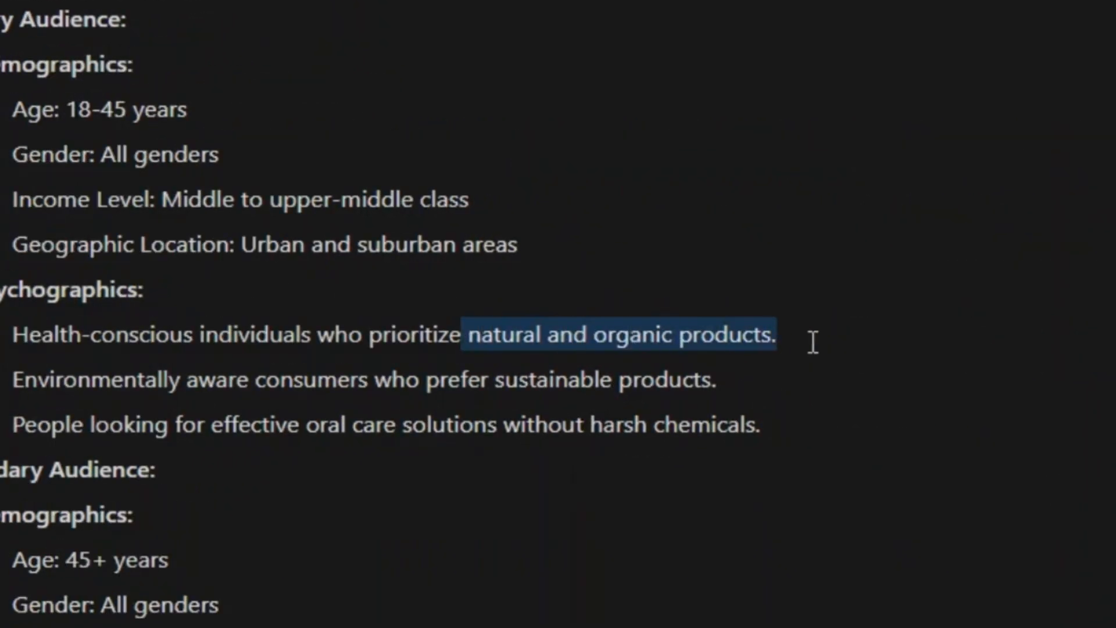
click(1014, 601)
scroll(1017, 593, down, 7)
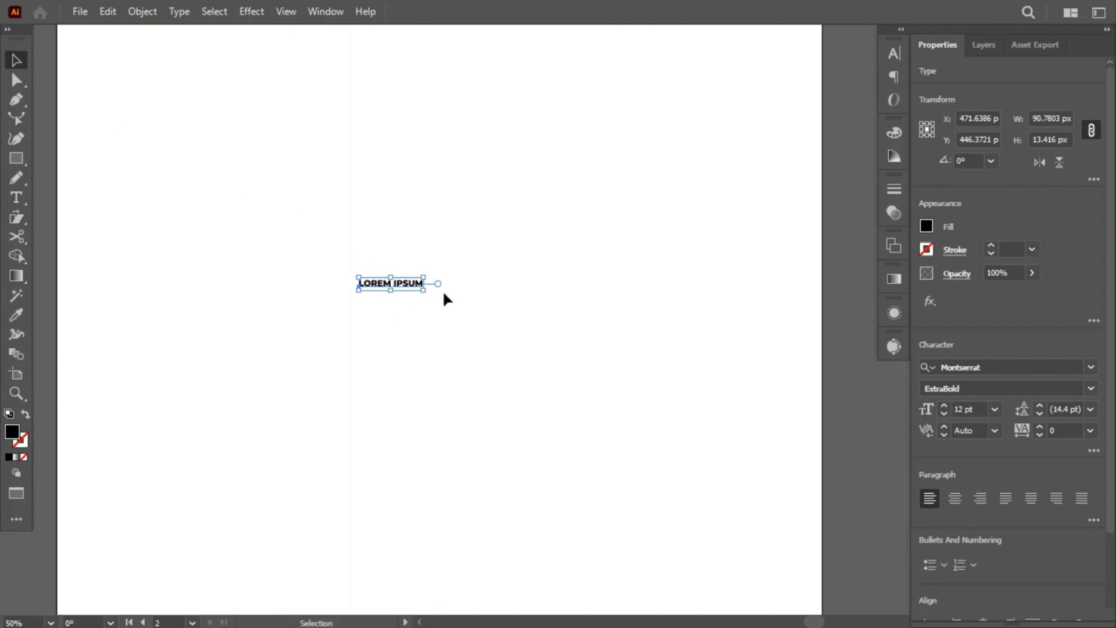
- In Illustrator, enlarge the placeholder text to about 69 pt and replace it with "PURESMILE"
drag(424, 292, 663, 357)
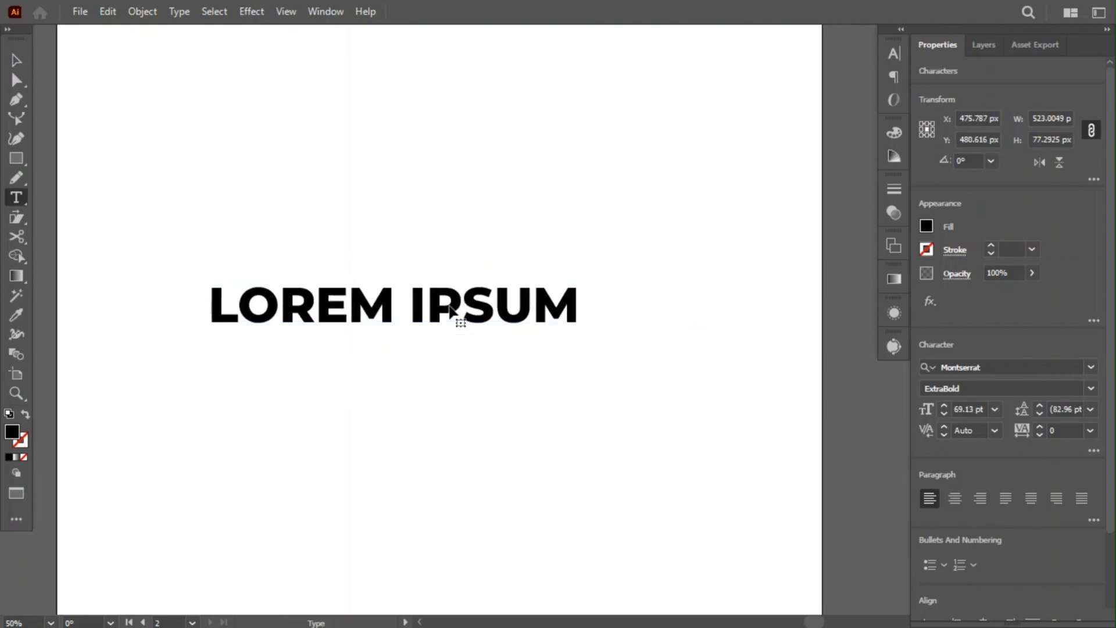
key(ctrl+a)
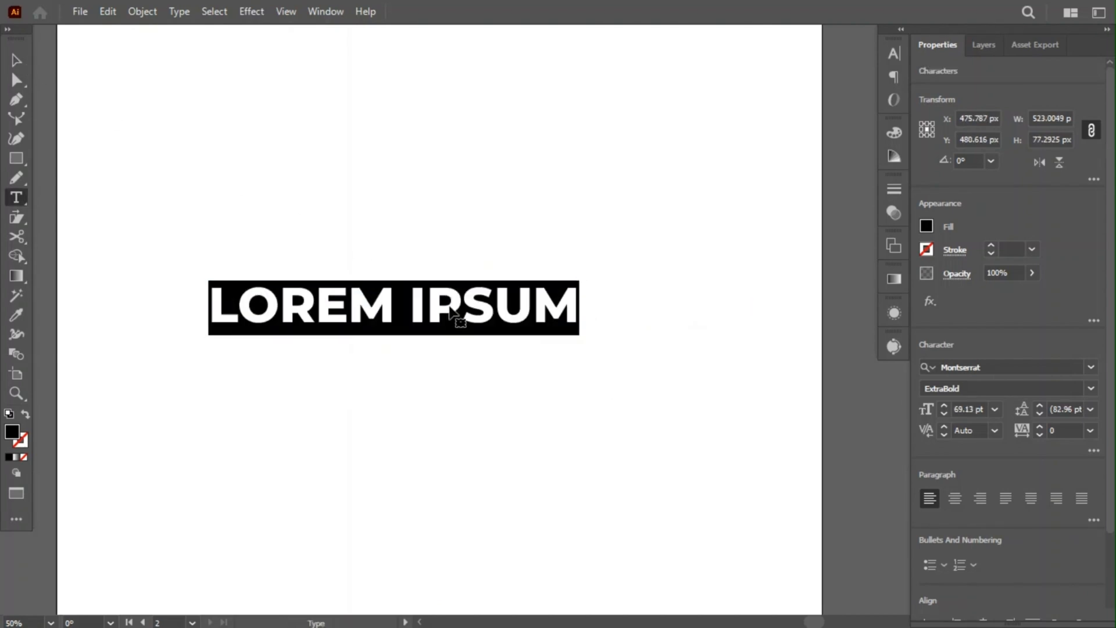
text(PURESMILE)
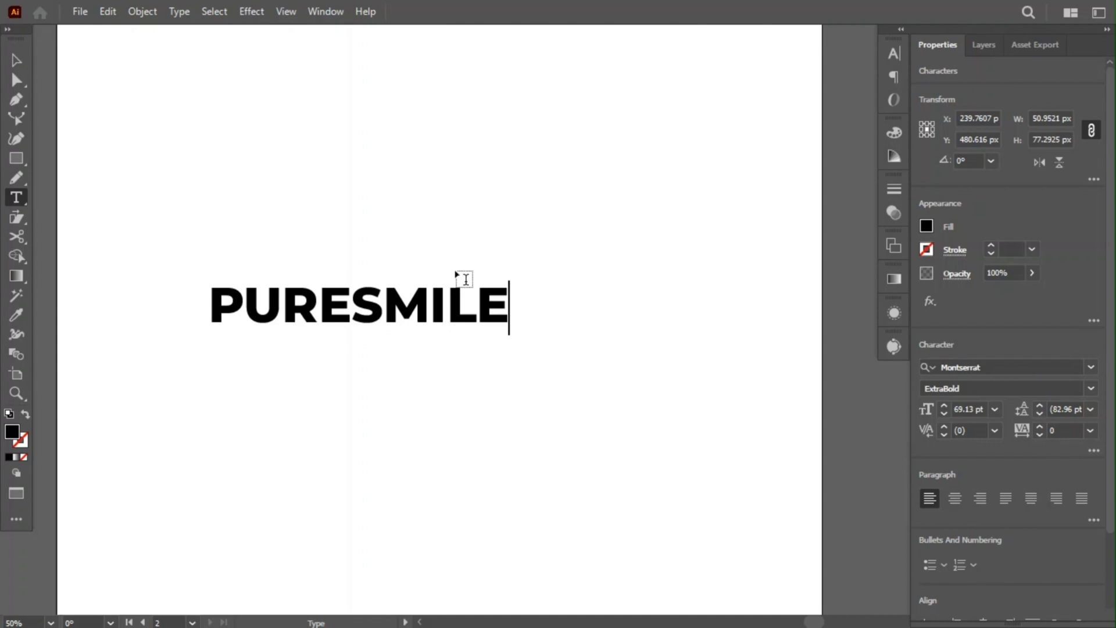
key(Escape)
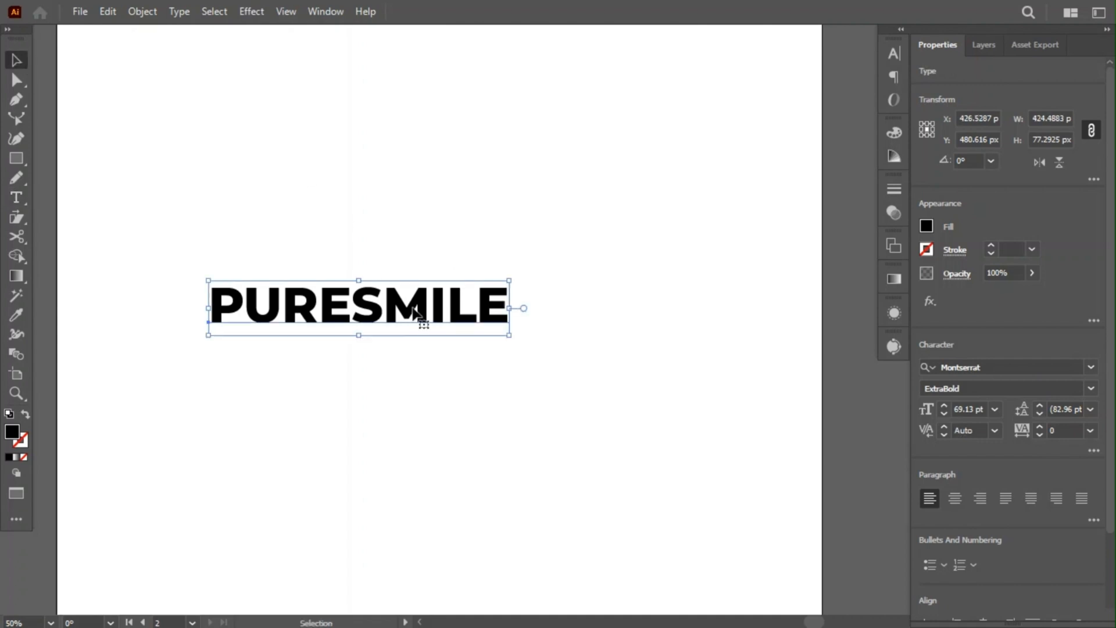
- Shift the wordmark slightly sideways and change its letters to lowercase
drag(419, 315, 465, 317)
click(895, 54)
click(704, 213)
click(896, 57)
click(389, 347)
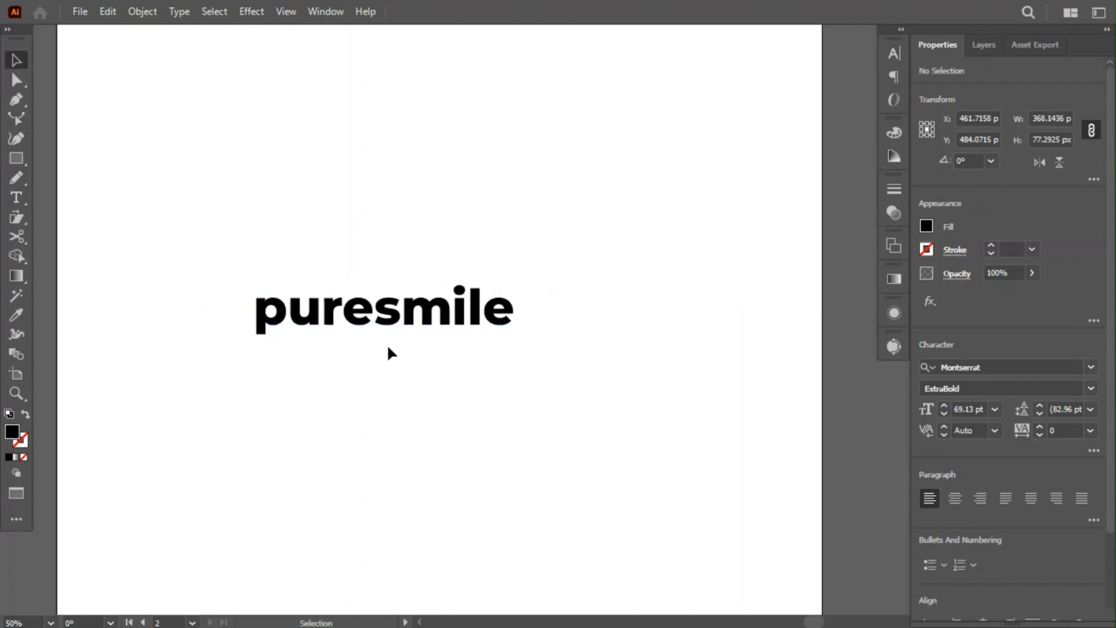
- Change the wordmark's font to Chayle
scroll(372, 325, up, 1)
click(378, 323)
click(1006, 367)
text(ch)
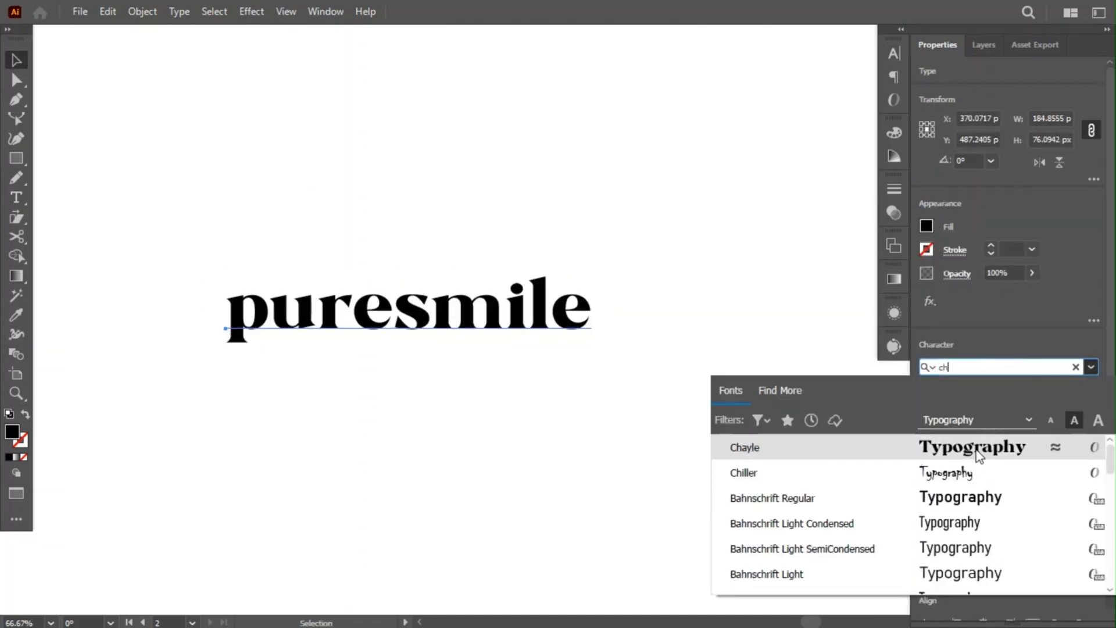
click(979, 452)
click(401, 372)
- Enlarge the wordmark to about 92 pt and place a duplicate beneath it
drag(380, 321, 428, 281)
drag(430, 243, 445, 340)
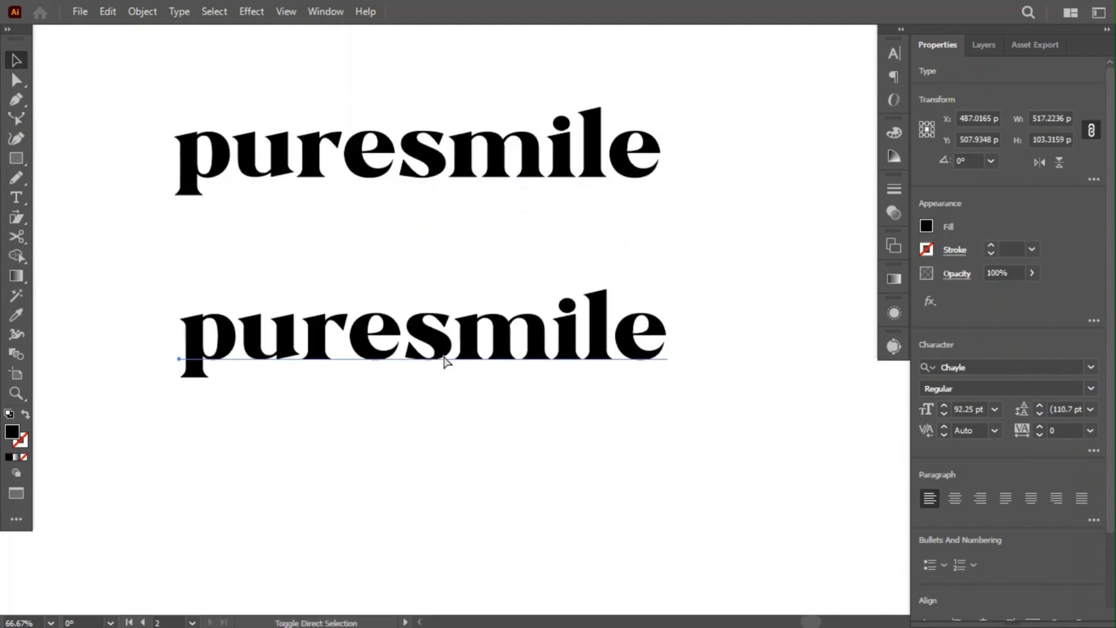
- Convert the duplicated wordmark to outlines and ungroup it into separate letters
key(ctrl+shift+o)
key(ctrl+=)
scroll(491, 179, down, 3)
click(540, 348)
drag(118, 144, 772, 273)
key(ctrl+shift+g)
- Try stacking the outlined "smile" letters tightly beneath "pure", then undo the arrangement
drag(448, 113, 465, 325)
click(91, 216)
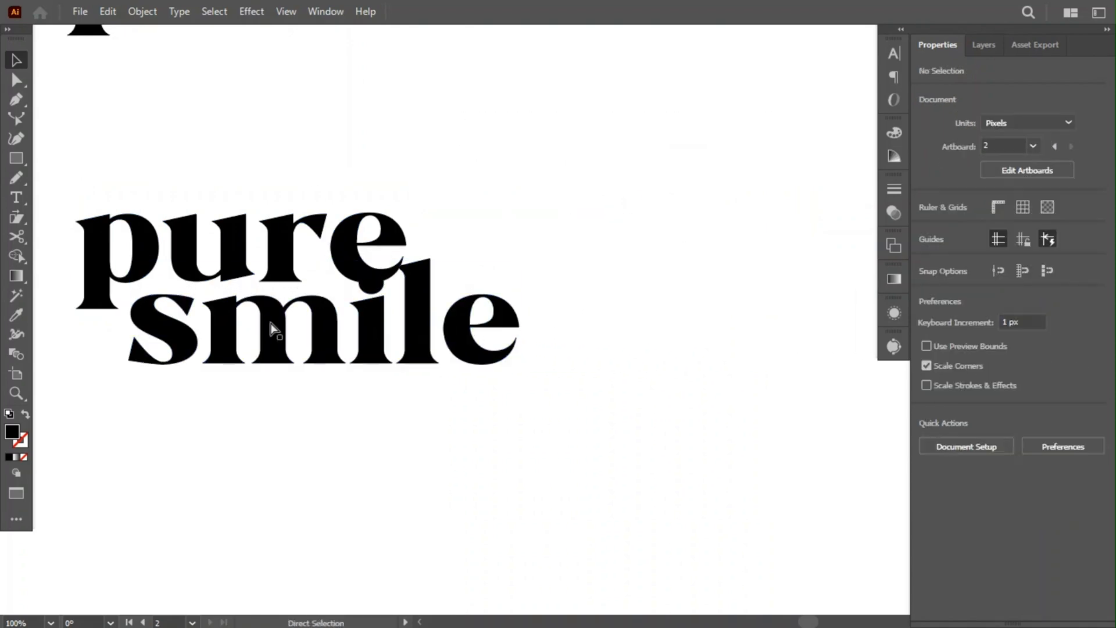
key(ctrl+z)
click(374, 317)
drag(375, 317, 386, 332)
scroll(107, 247, up, 1)
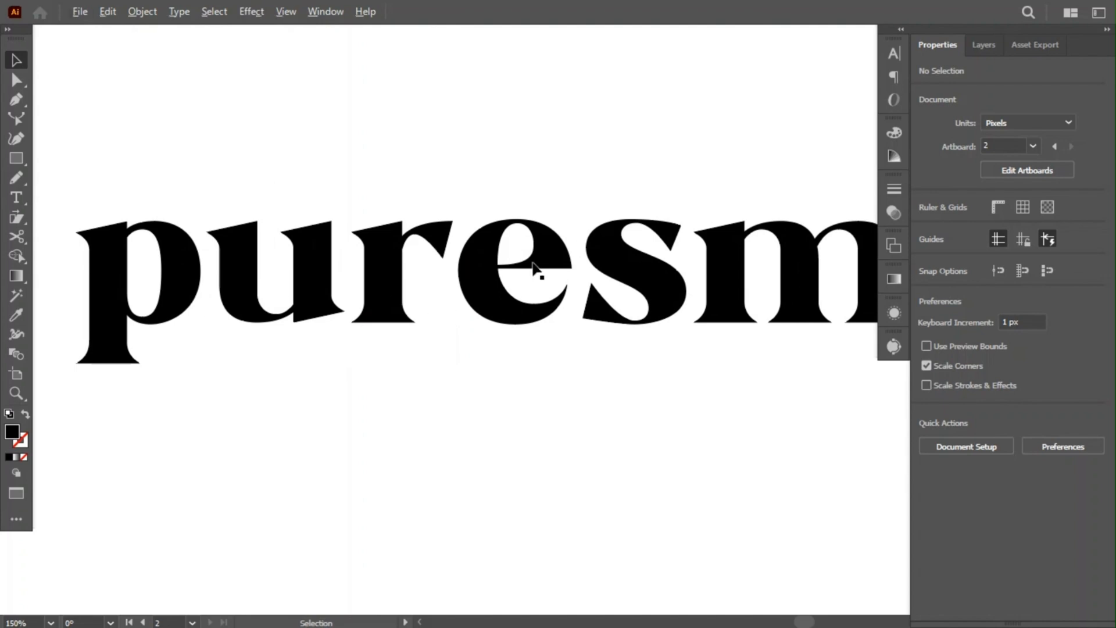
- Slightly round the corners of all the outlined "puresmile" letters using Direct Selection
drag(565, 220, 461, 186)
scroll(483, 200, down, 1)
drag(164, 122, 538, 238)
key(a)
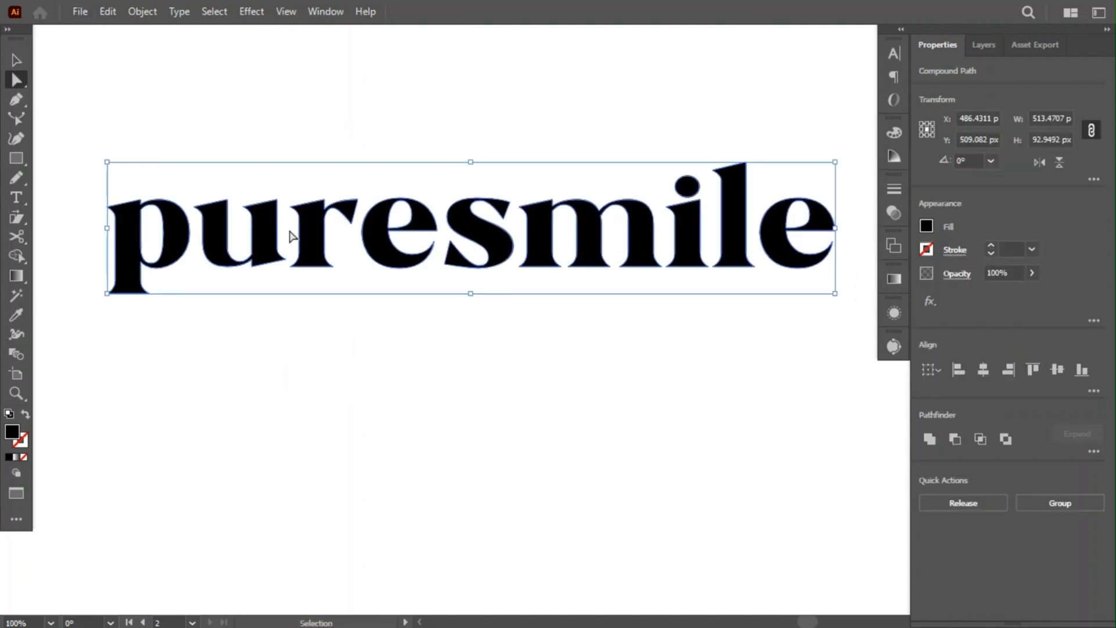
scroll(120, 215, up, 2)
click(359, 402)
key(v)
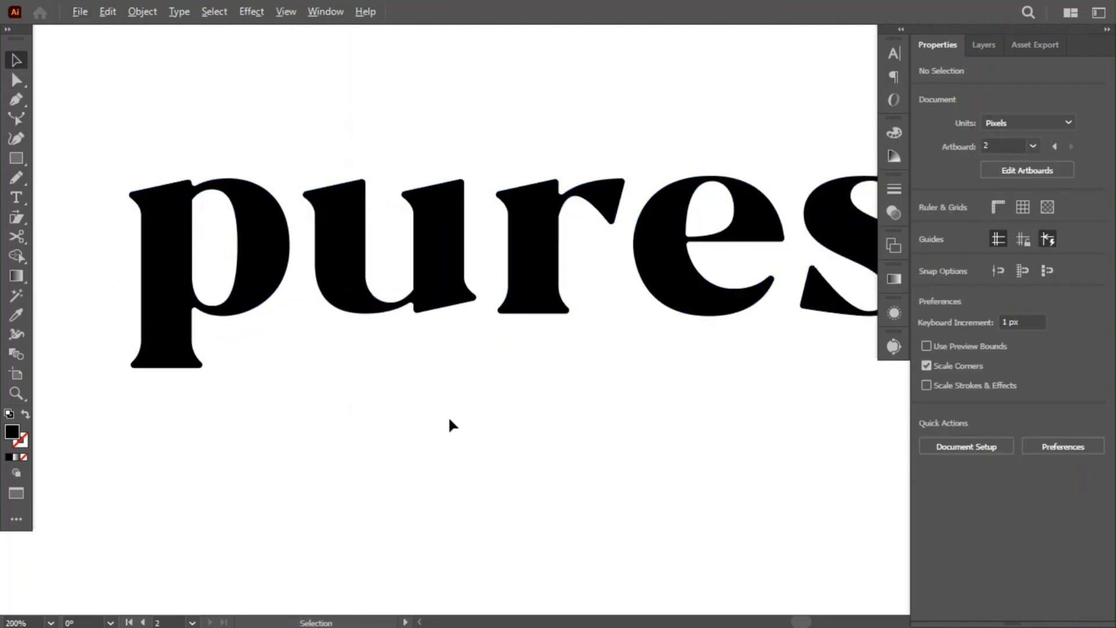
- Move the "smile" letters onto a second line beneath "pure"
scroll(448, 423, down, 2)
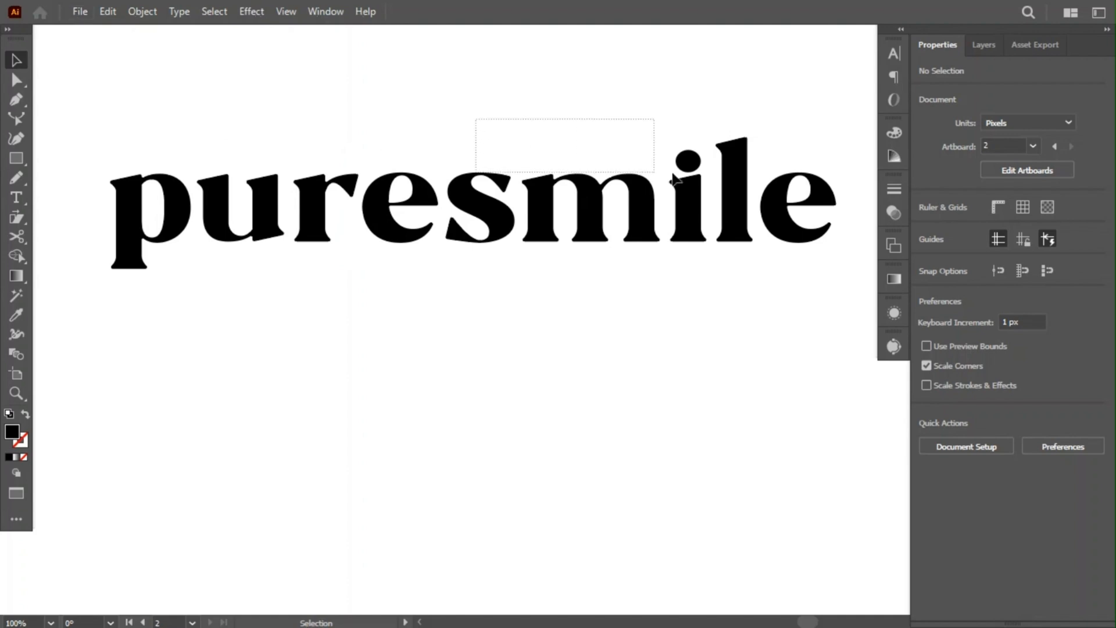
drag(672, 173, 776, 198)
drag(779, 199, 574, 298)
- Tighten the spacing between the letters of "pure"
scroll(208, 250, up, 2)
drag(206, 75, 517, 166)
drag(374, 71, 504, 151)
shift+click(523, 158)
click(524, 254)
drag(528, 189, 515, 189)
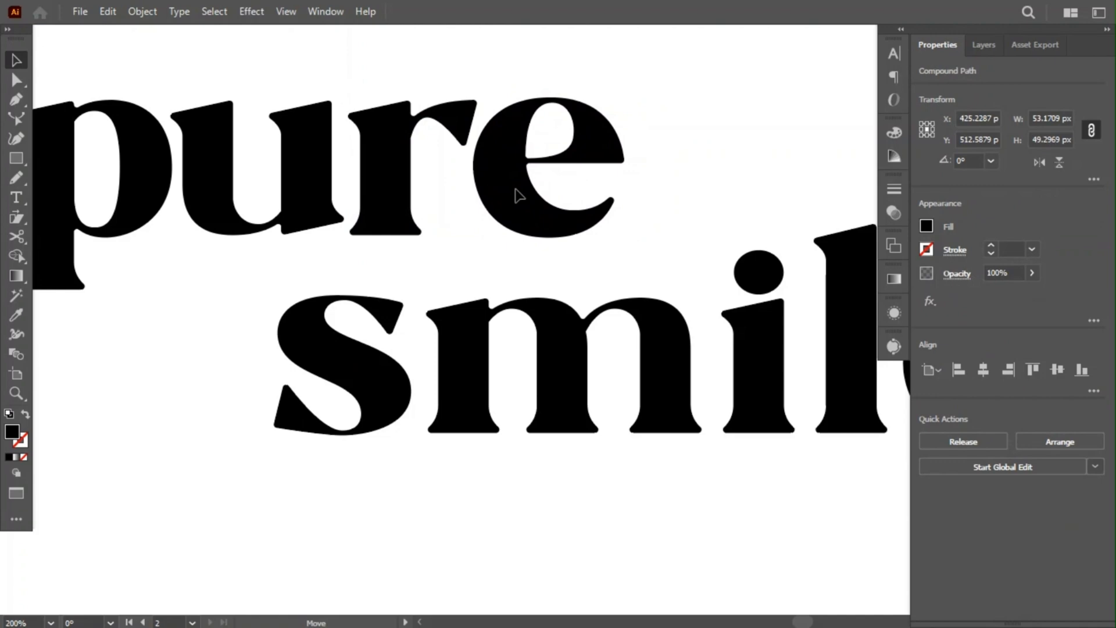
- Nest "smile" closely beneath "pure" and tighten the spacing between its letters
click(408, 270)
scroll(407, 269, down, 1)
drag(339, 255, 687, 299)
click(665, 351)
drag(665, 351, 391, 323)
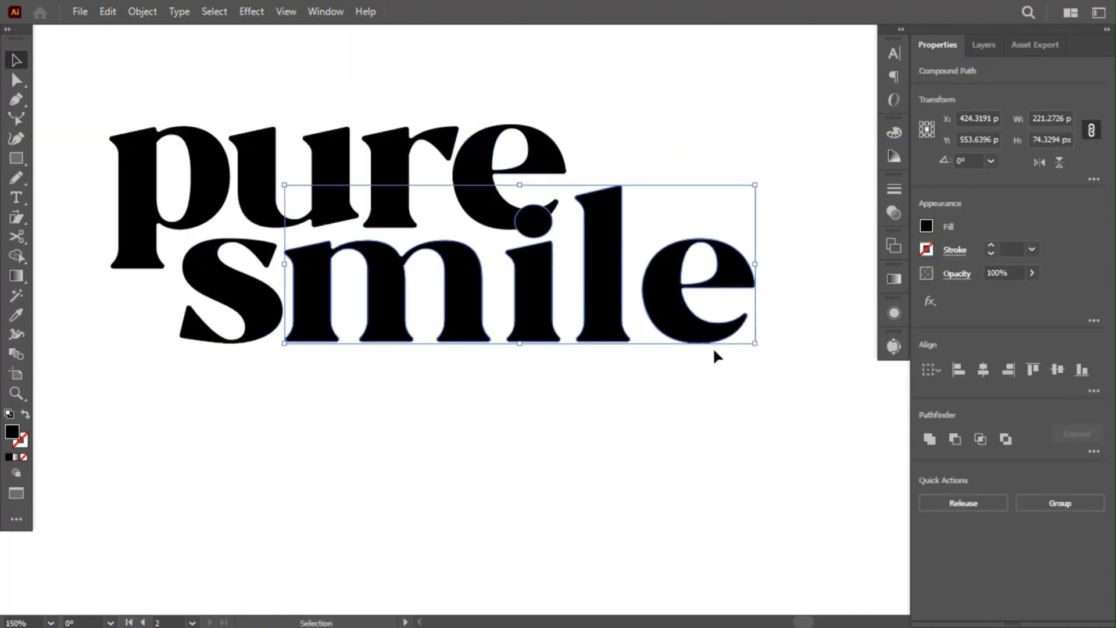
drag(716, 356, 649, 326)
click(607, 356)
drag(662, 374, 271, 325)
drag(278, 323, 284, 322)
click(319, 418)
- Delete the dot of the i in "smile"
scroll(542, 235, up, 1)
double_click(536, 273)
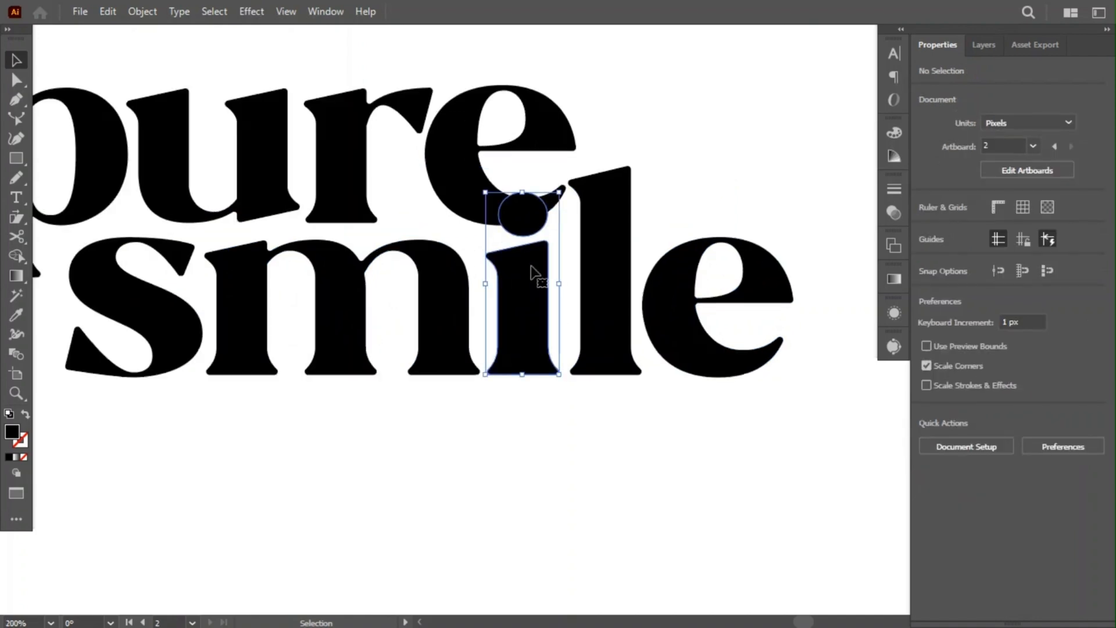
click(516, 212)
key(Delete)
double_click(443, 459)
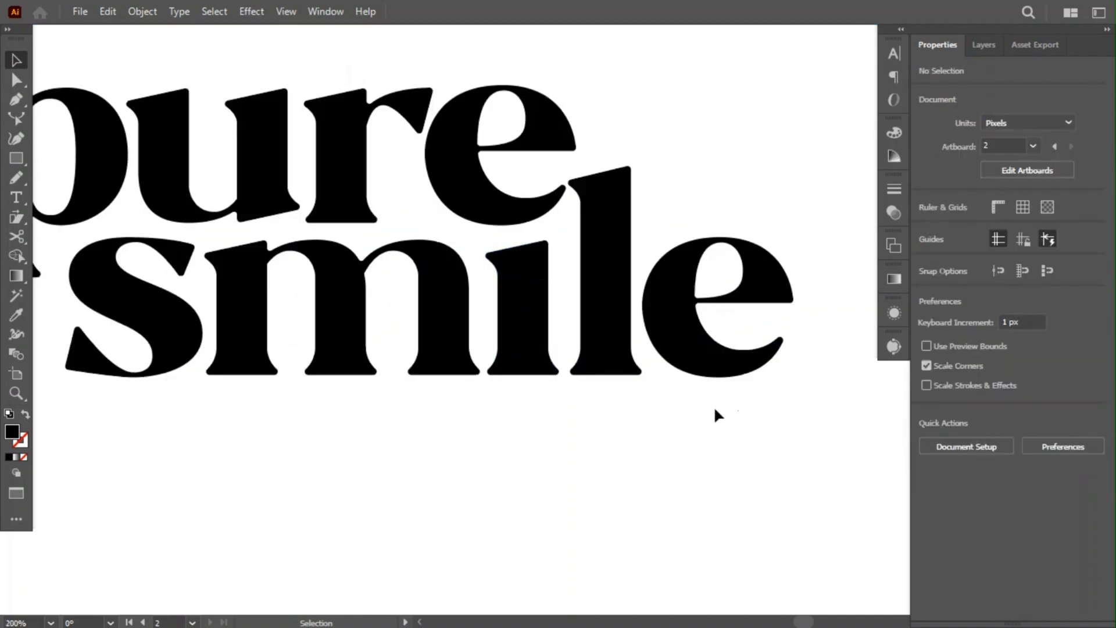
click(157, 332)
click(204, 502)
- Extend and reshape the arm of the r with the Pencil tool so its edge follows the curve of the e
drag(464, 148, 451, 236)
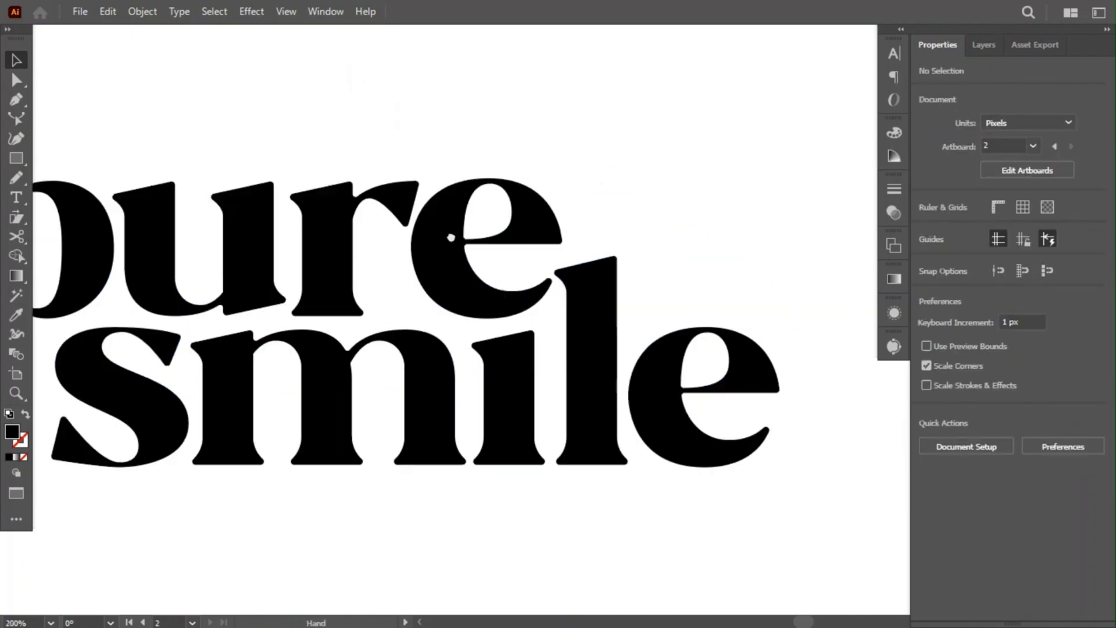
scroll(414, 199, up, 4)
click(399, 197)
key(n)
scroll(424, 96, up, 1)
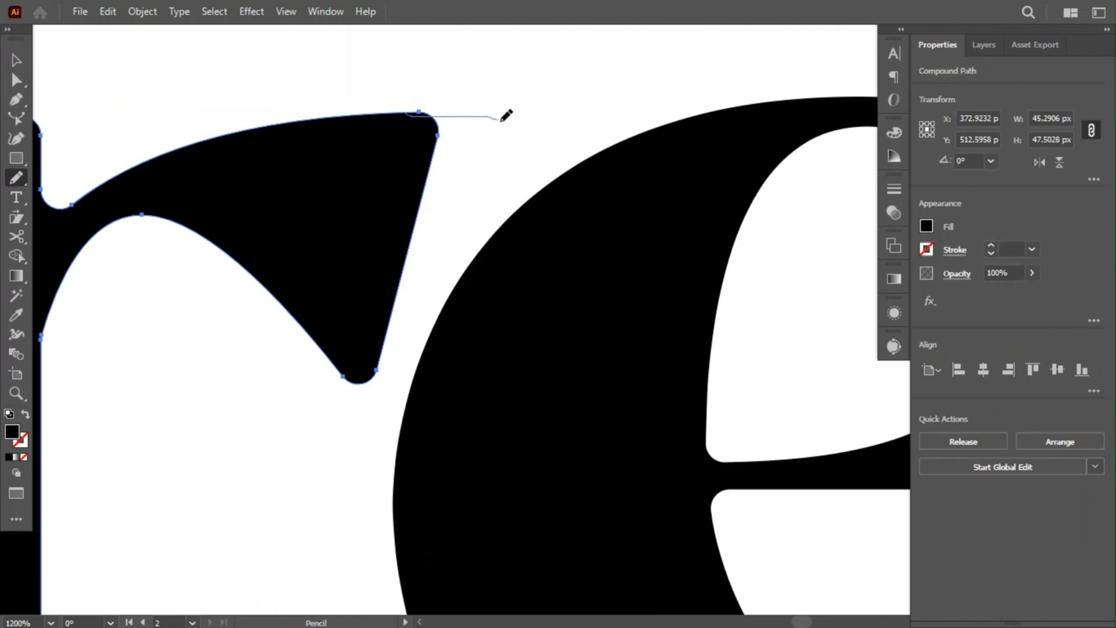
mouse_move(471, 182)
mouse_down()
mouse_move(421, 243)
mouse_move(498, 111)
mouse_move(481, 166)
mouse_move(438, 218)
mouse_move(390, 315)
mouse_up()
scroll(401, 247, down, 2)
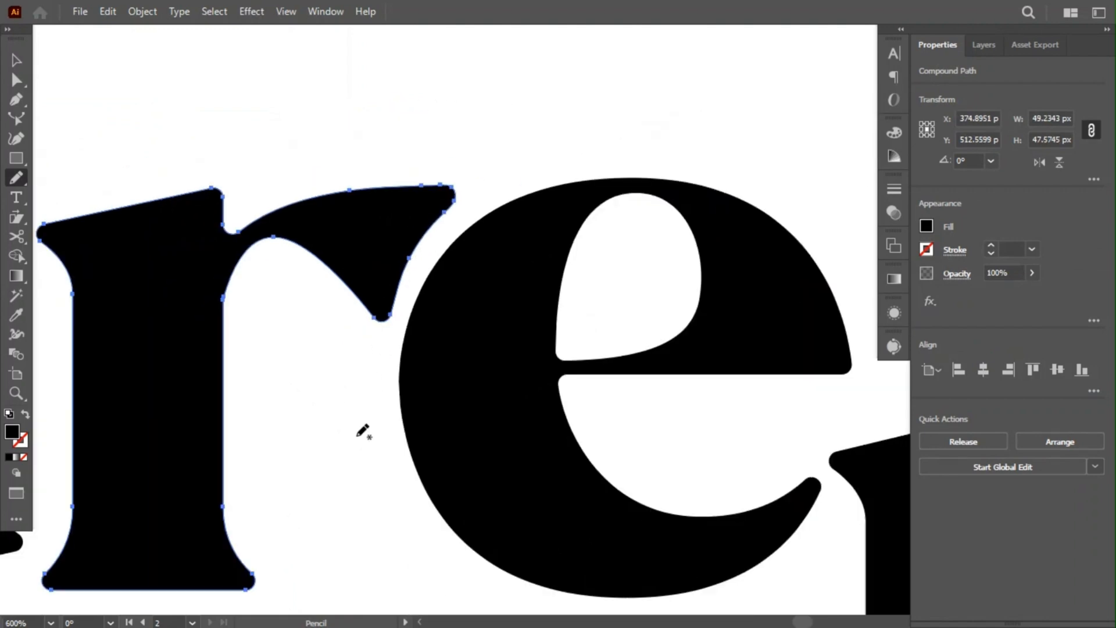
key(v)
click(360, 436)
- Redraw the end of the r's arm with the Pencil tool, rounding its corners and widening the gap to the e
scroll(357, 441, down, 3)
drag(353, 437, 572, 256)
scroll(606, 174, up, 3)
click(551, 239)
key(n)
drag(583, 147, 583, 187)
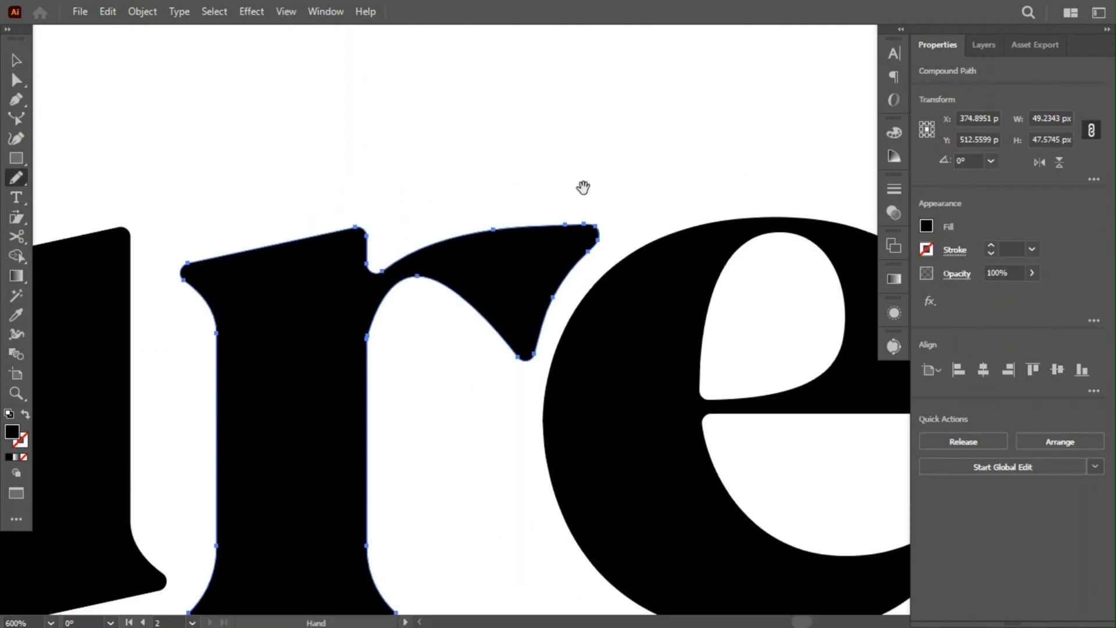
scroll(574, 293, up, 2)
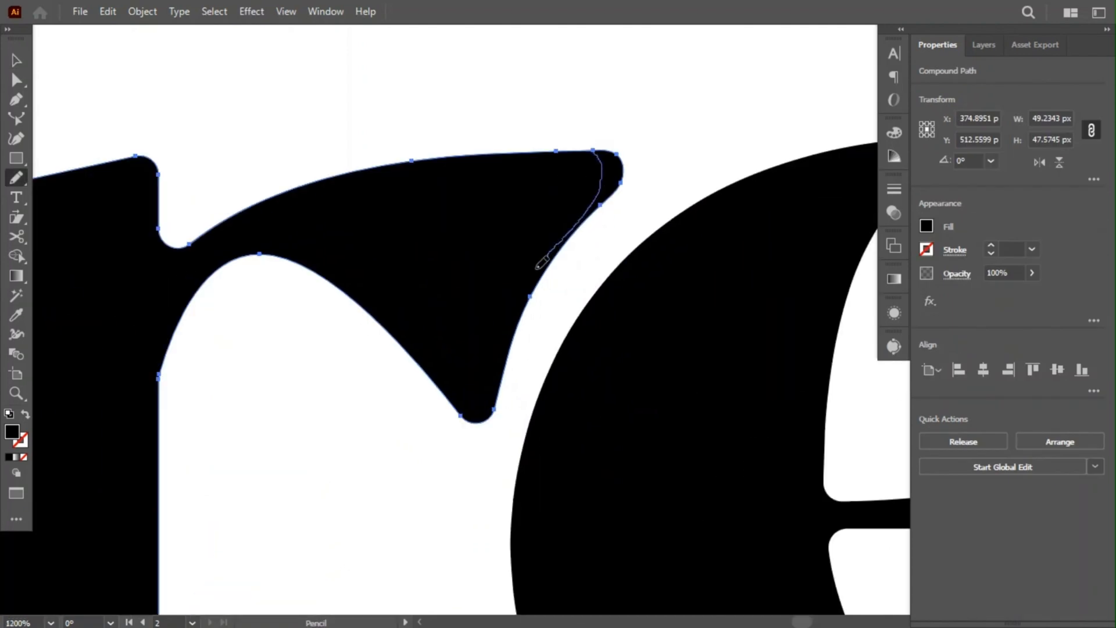
drag(449, 404, 448, 403)
key(v)
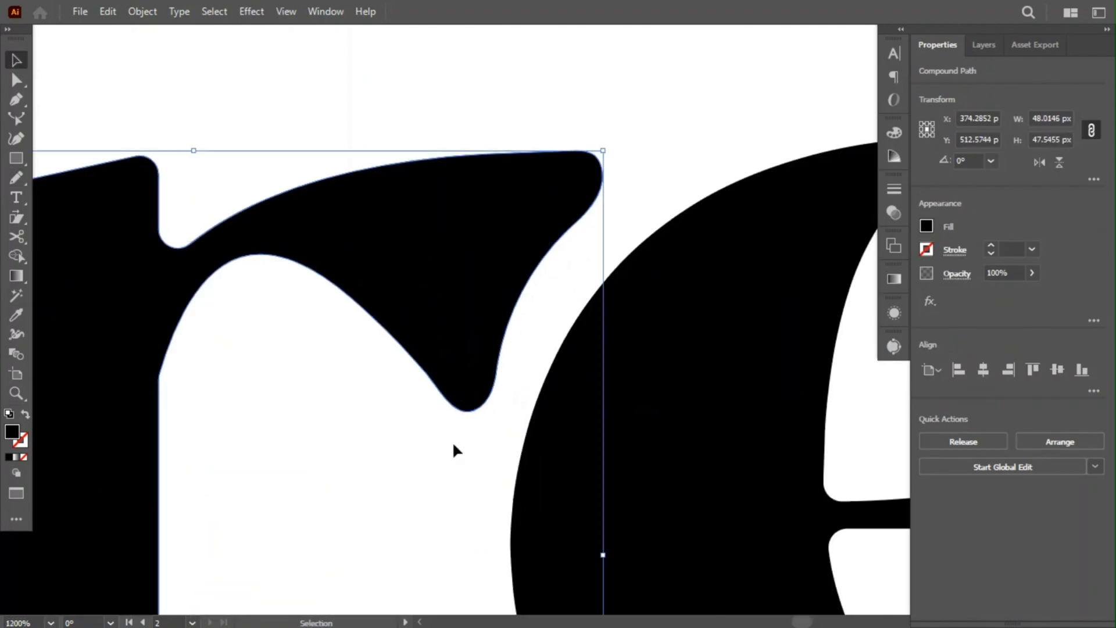
click(454, 449)
- Duplicate the stacked wordmark below the original and rearrange the copy into a single-line "puresmile"
scroll(456, 451, down, 5)
drag(463, 459, 551, 261)
mouse_move(424, 498)
mouse_down()
mouse_move(373, 493)
mouse_move(409, 514)
mouse_up()
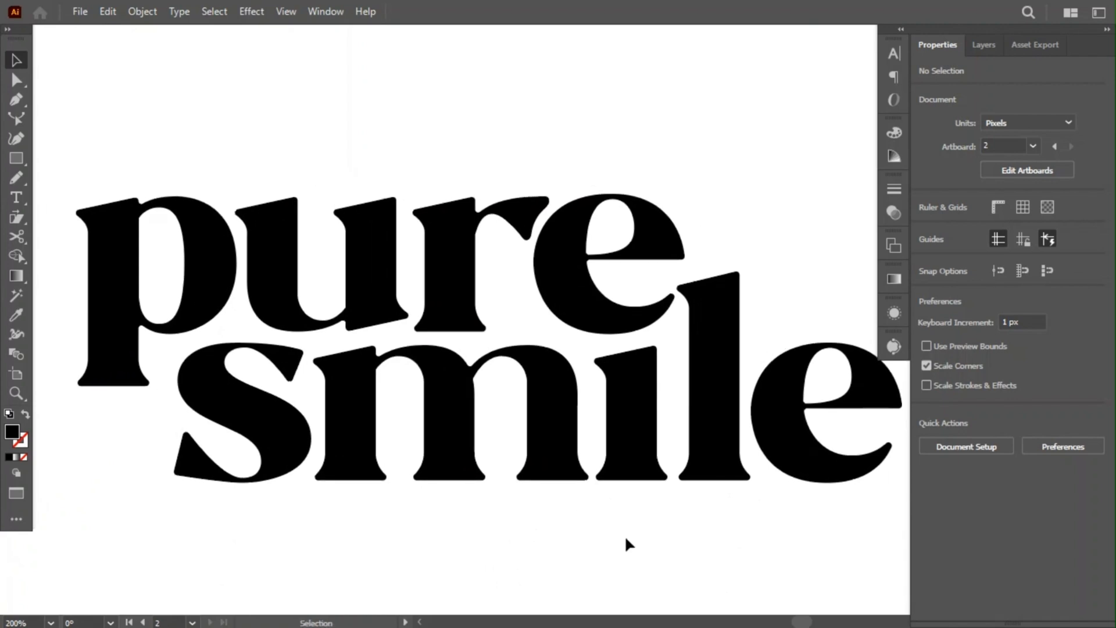
scroll(558, 454, down, 2)
drag(564, 466, 390, 332)
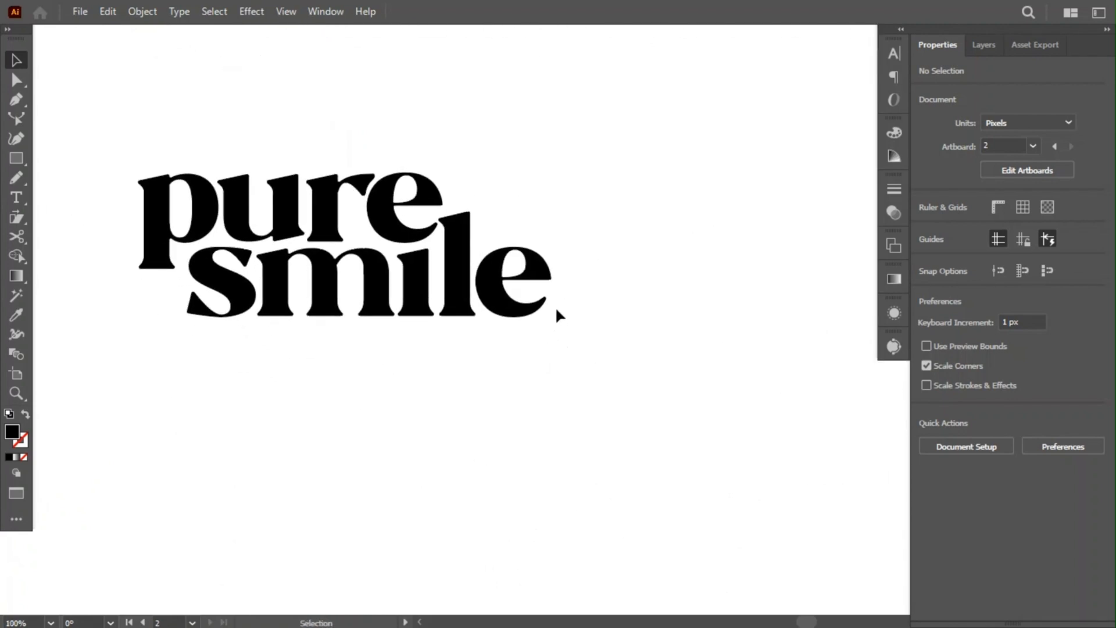
drag(557, 271, 187, 174)
drag(206, 228, 207, 476)
drag(600, 523, 178, 553)
drag(251, 548, 495, 476)
scroll(456, 488, up, 3)
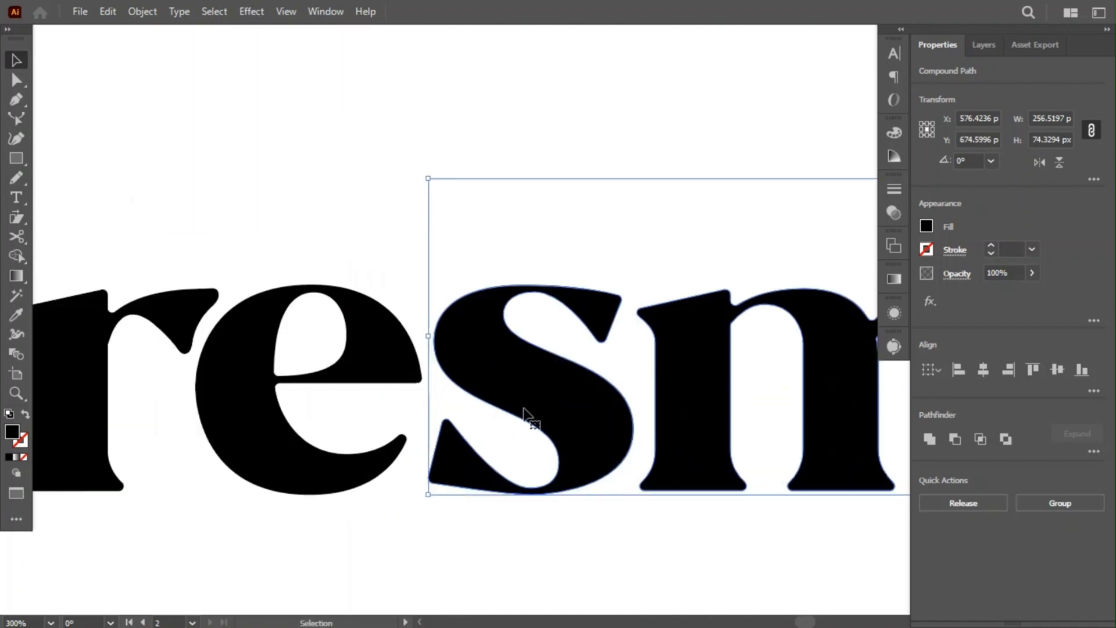
click(454, 523)
scroll(439, 553, down, 3)
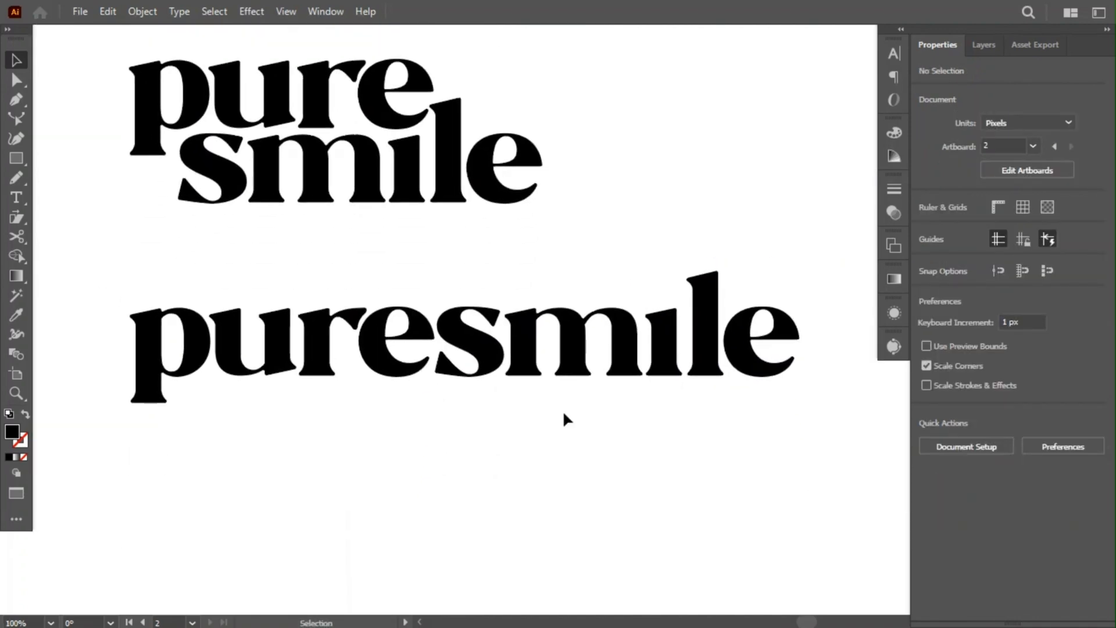
- Add a round dot above the i of the single-line wordmark with the Ellipse tool
scroll(496, 229, down, 2)
scroll(460, 244, up, 3)
key(l)
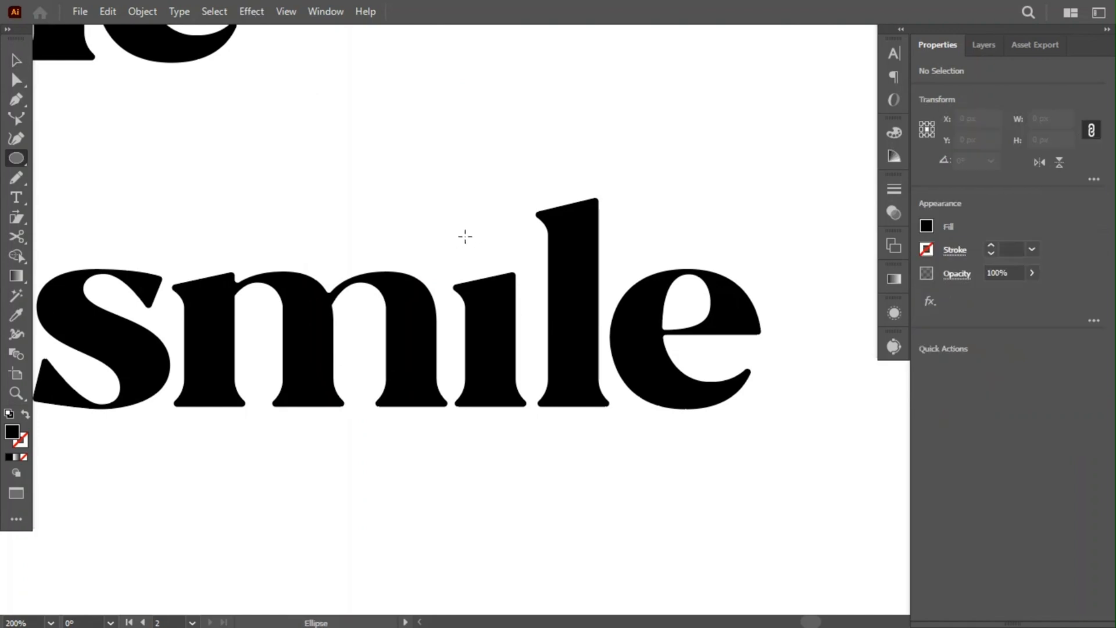
key(v)
drag(505, 272, 500, 243)
scroll(480, 247, up, 3)
click(438, 156)
scroll(438, 159, down, 4)
drag(348, 273, 512, 371)
scroll(511, 371, down, 2)
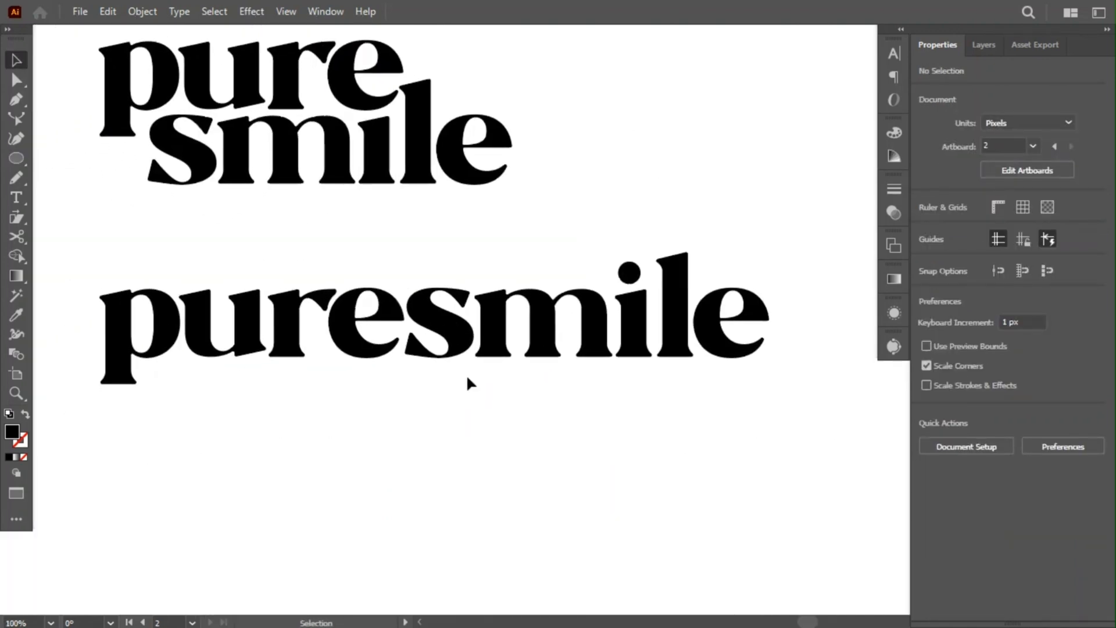
- Build a "ps" monogram below the wordmarks from copies of the p and s, nesting the s under the p
drag(299, 428, 326, 377)
scroll(317, 447, down, 1)
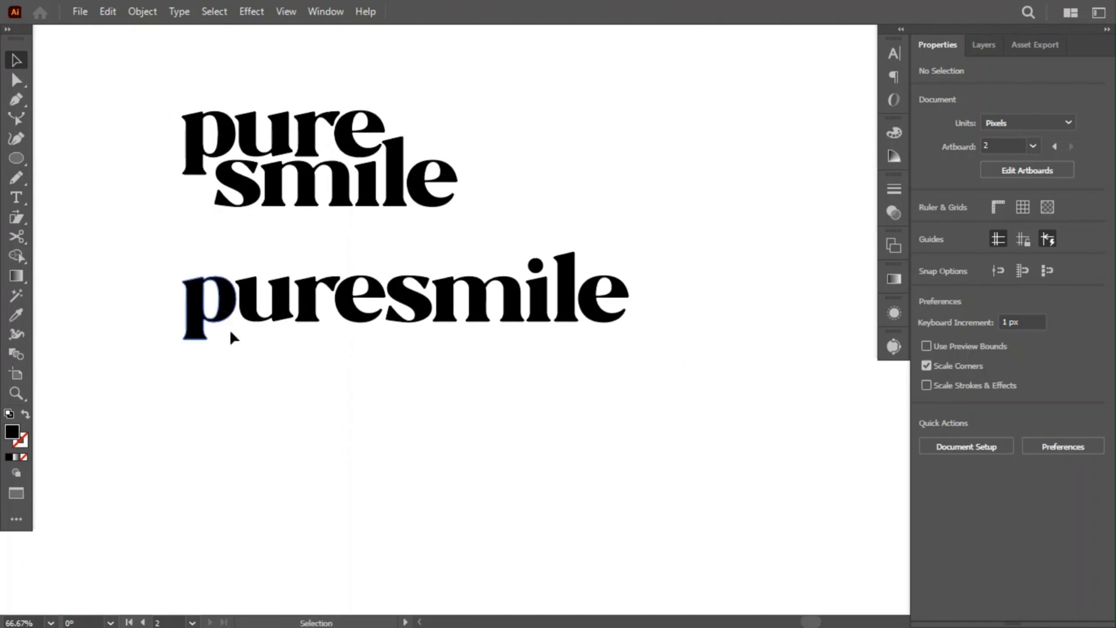
drag(225, 315, 300, 418)
drag(317, 458, 321, 453)
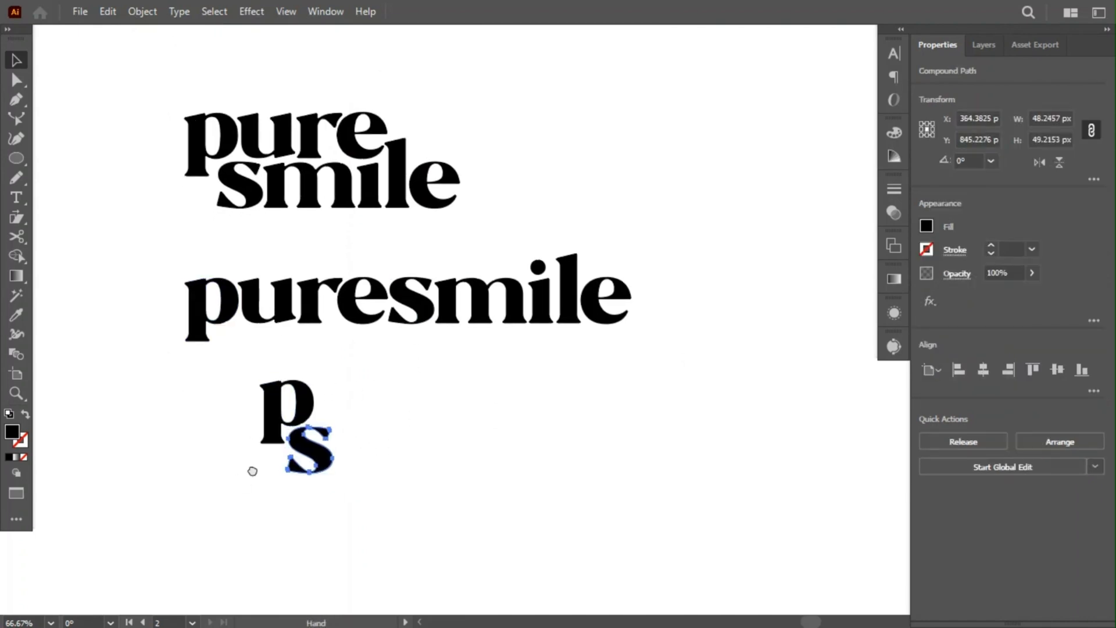
drag(251, 471, 381, 407)
scroll(382, 462, up, 1)
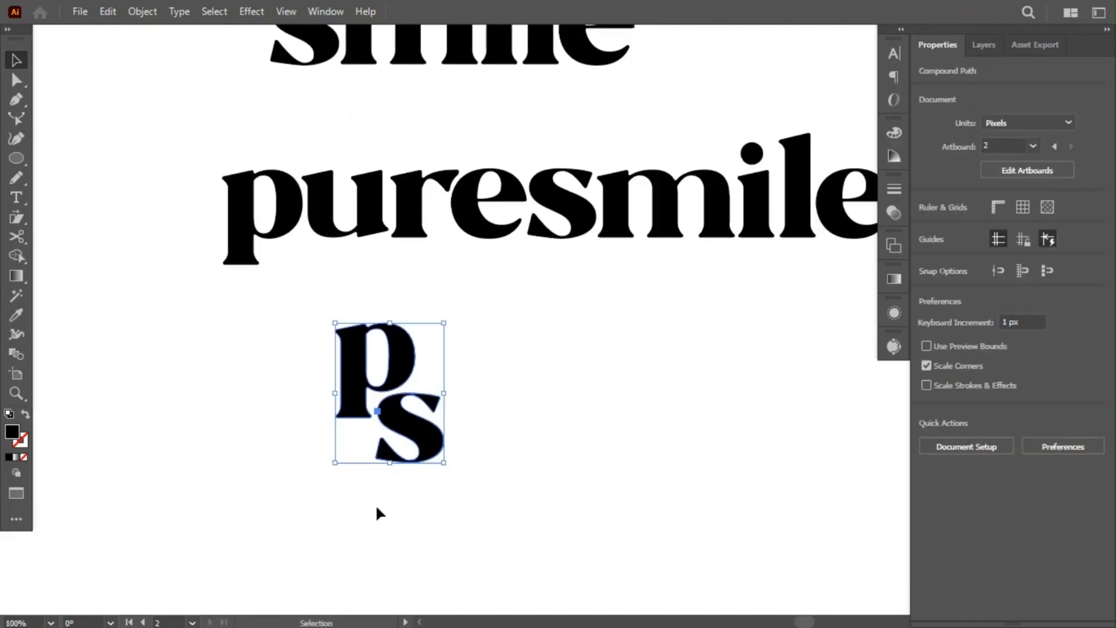
click(505, 498)
scroll(506, 498, up, 1)
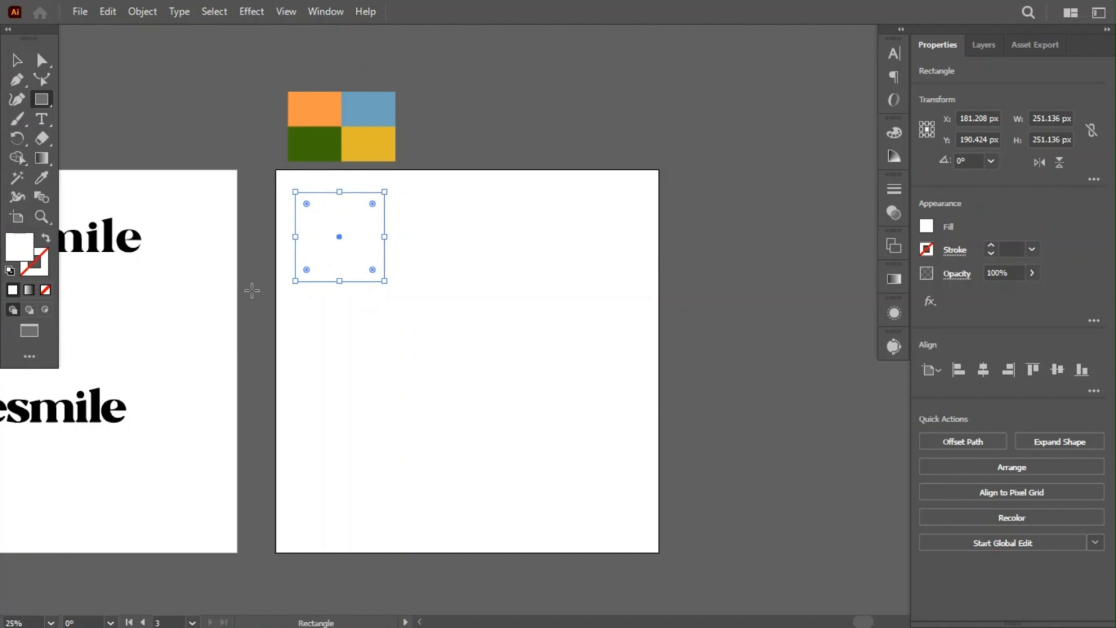
- Fill the square with the palette's orange and duplicate it downward into a column of four slightly reduced squares
key(i)
click(315, 110)
key(v)
drag(353, 273, 353, 368)
key(ctrl+d)
key(ctrl+d)
drag(409, 506, 349, 215)
drag(384, 569, 381, 542)
drag(410, 430, 349, 220)
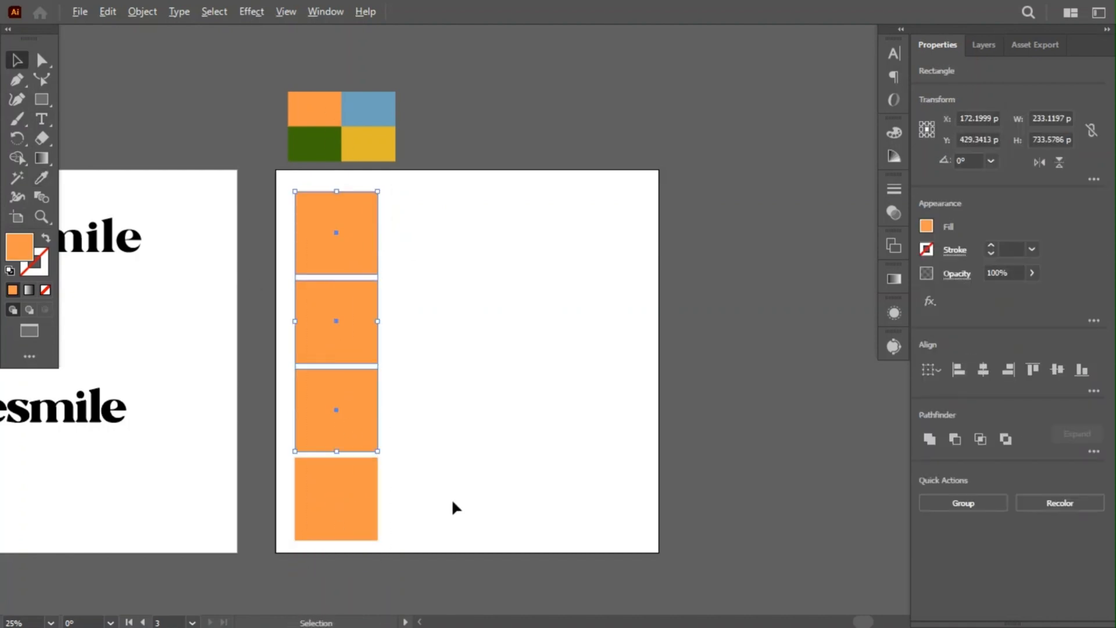
- Duplicate the whole orange column twice sideways to form a grid of three columns
drag(454, 508, 348, 221)
drag(369, 500, 463, 500)
key(ctrl+d)
- Recolor the second, third and fourth squares of the first column with the palette's blue, green and yellow
click(349, 233)
click(348, 320)
key(i)
click(368, 110)
click(348, 394)
click(315, 144)
click(336, 498)
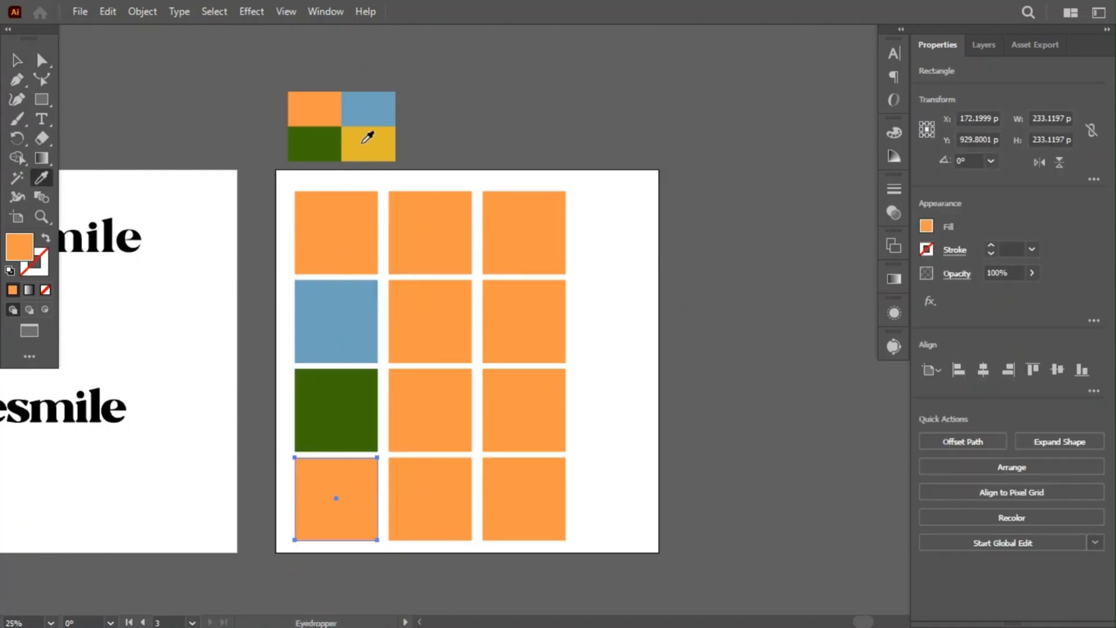
click(368, 143)
- Apply the Monochromatic harmony rule in the Color Guide with the orange as its base color
click(349, 256)
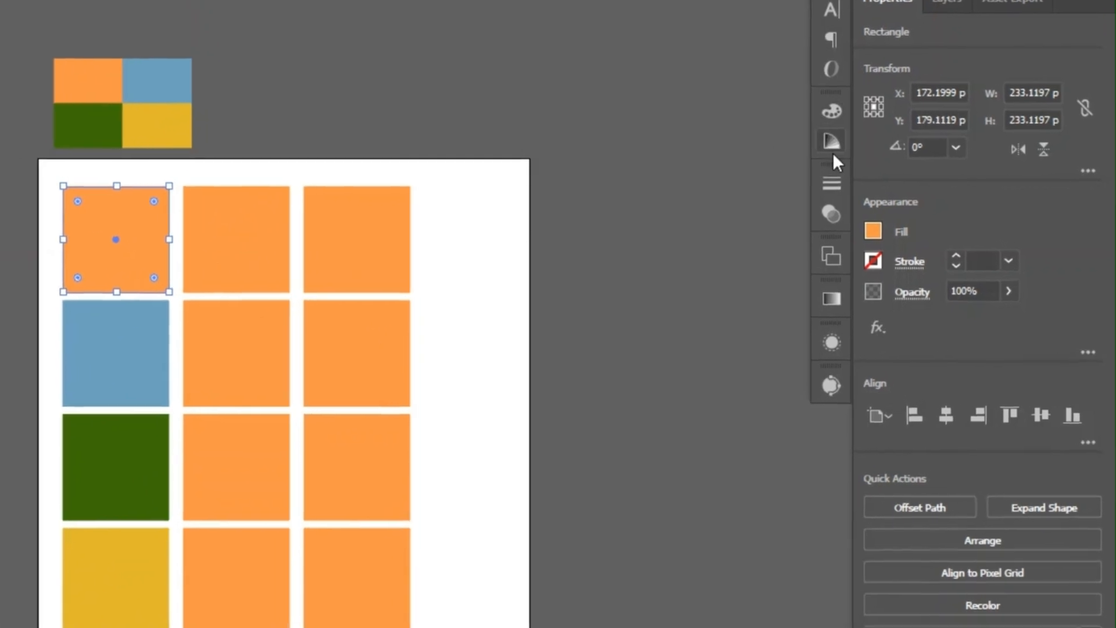
click(849, 144)
click(766, 129)
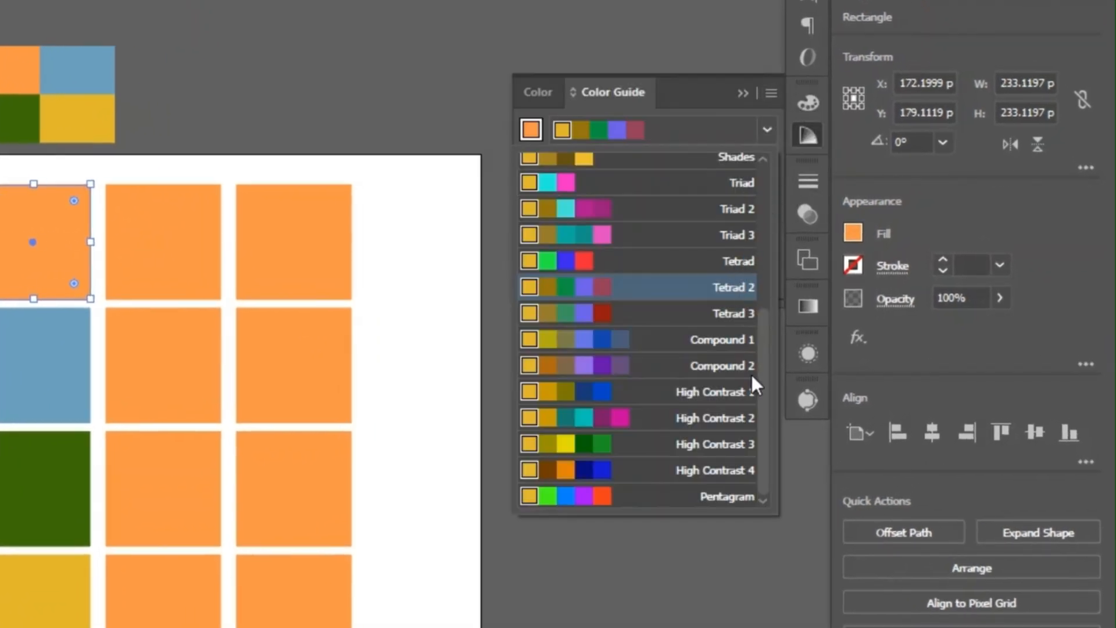
scroll(721, 445, up, 5)
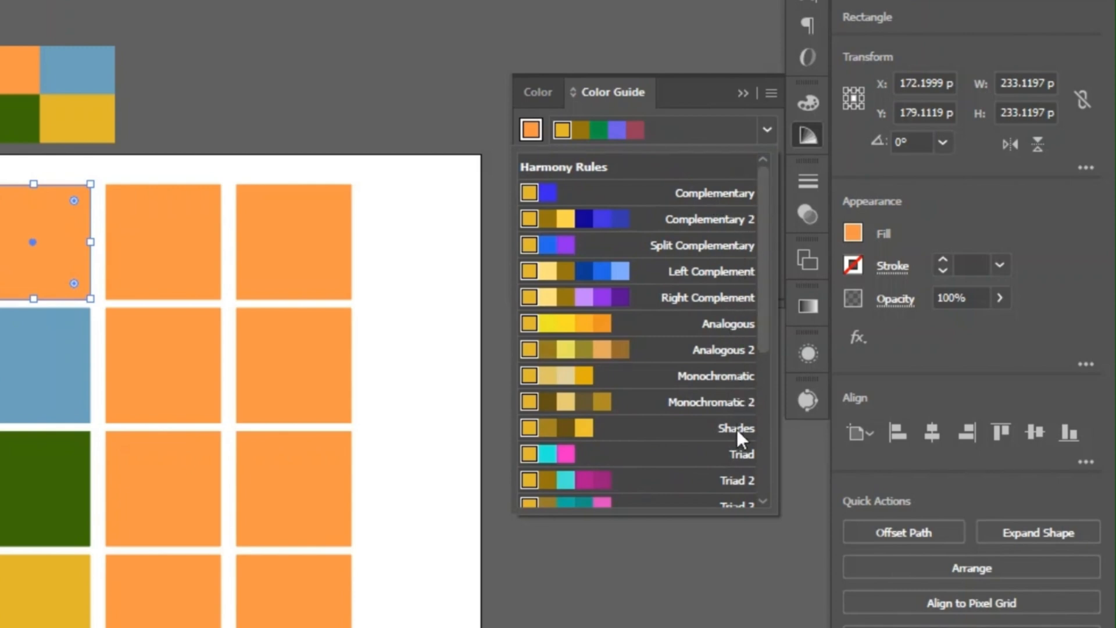
scroll(699, 445, down, 3)
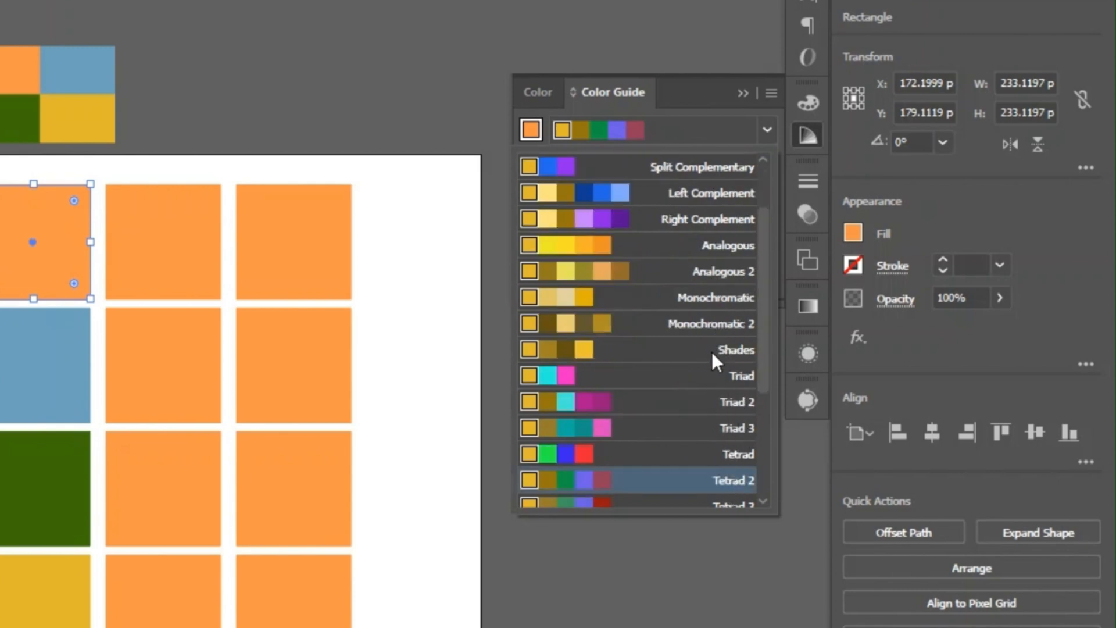
click(716, 297)
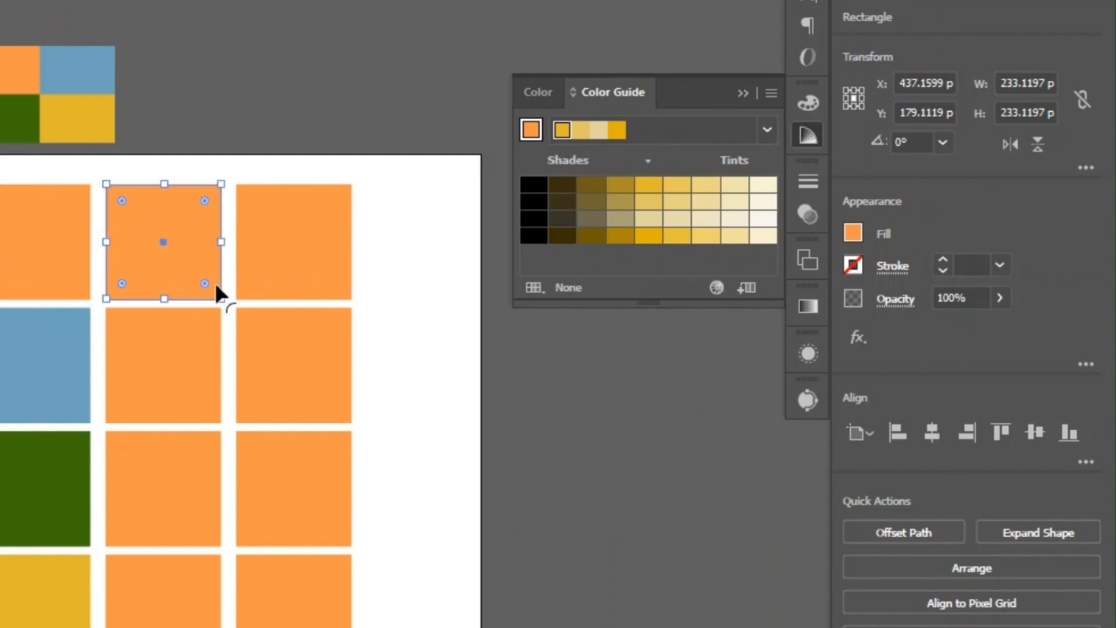
click(542, 132)
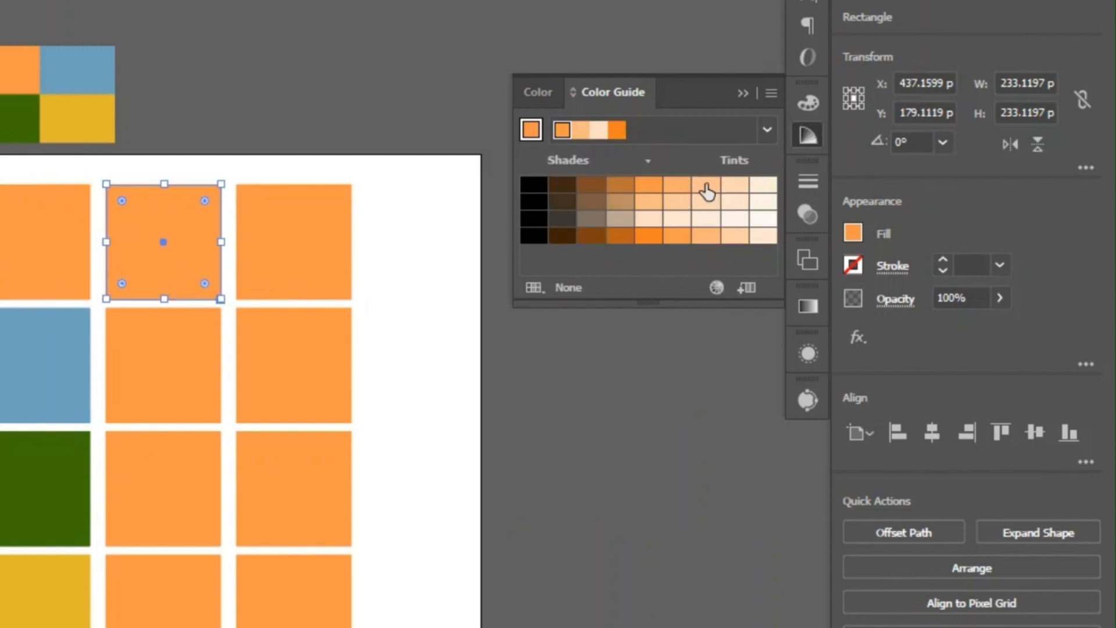
- Fill the top square of the second column with a light peach tint of the orange
click(700, 186)
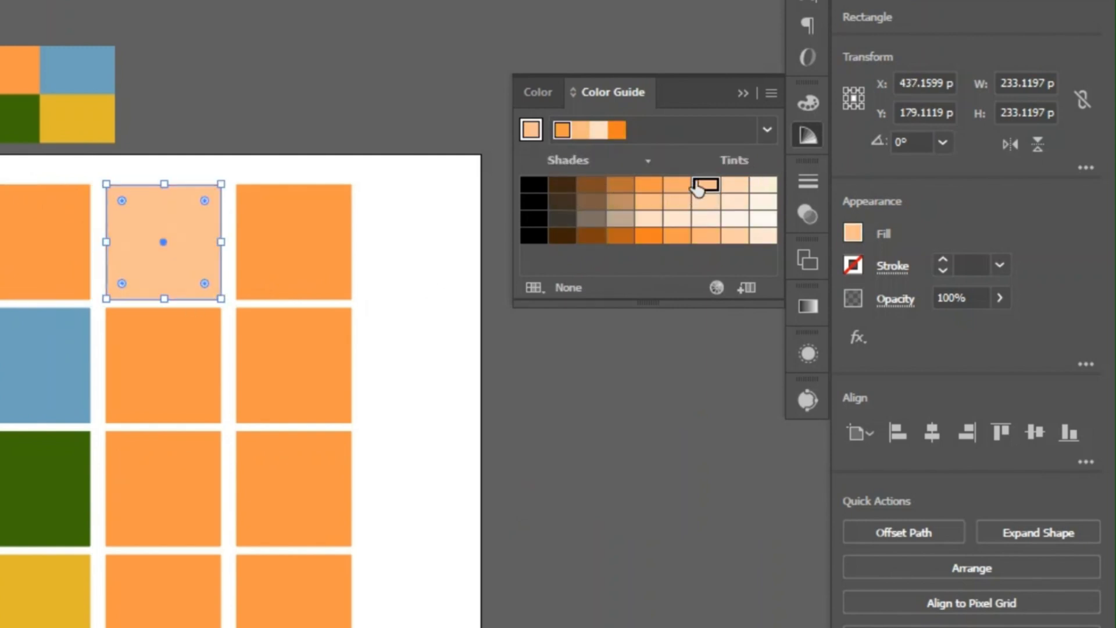
click(734, 186)
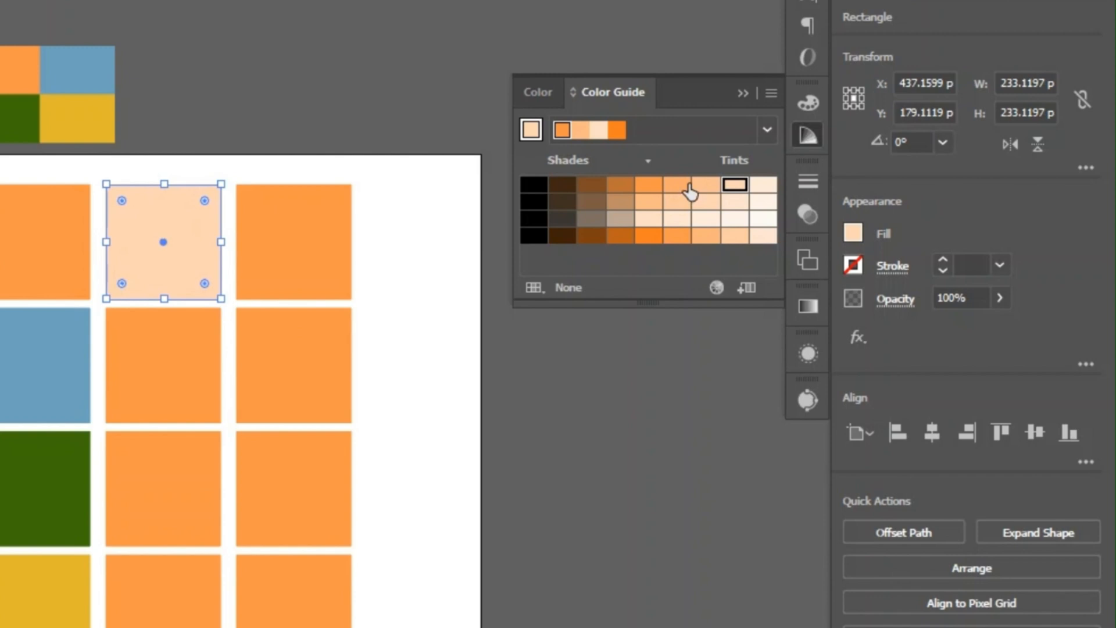
click(648, 186)
click(677, 186)
click(705, 186)
click(733, 186)
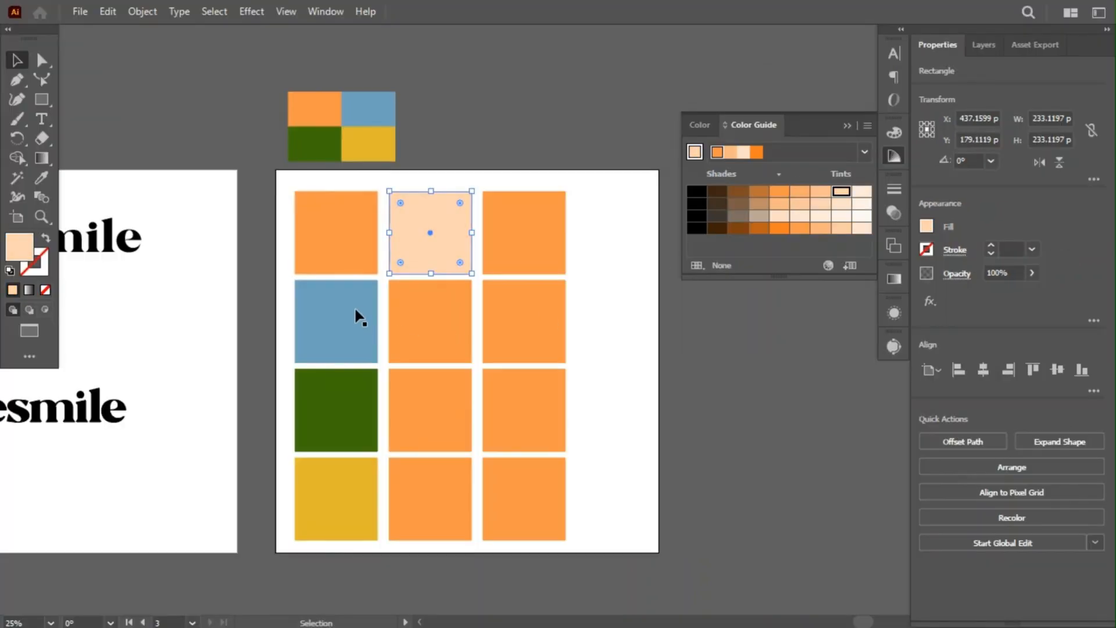
- Fill the second column's second square with a light blue tint and set the green as the Color Guide's base color
click(821, 192)
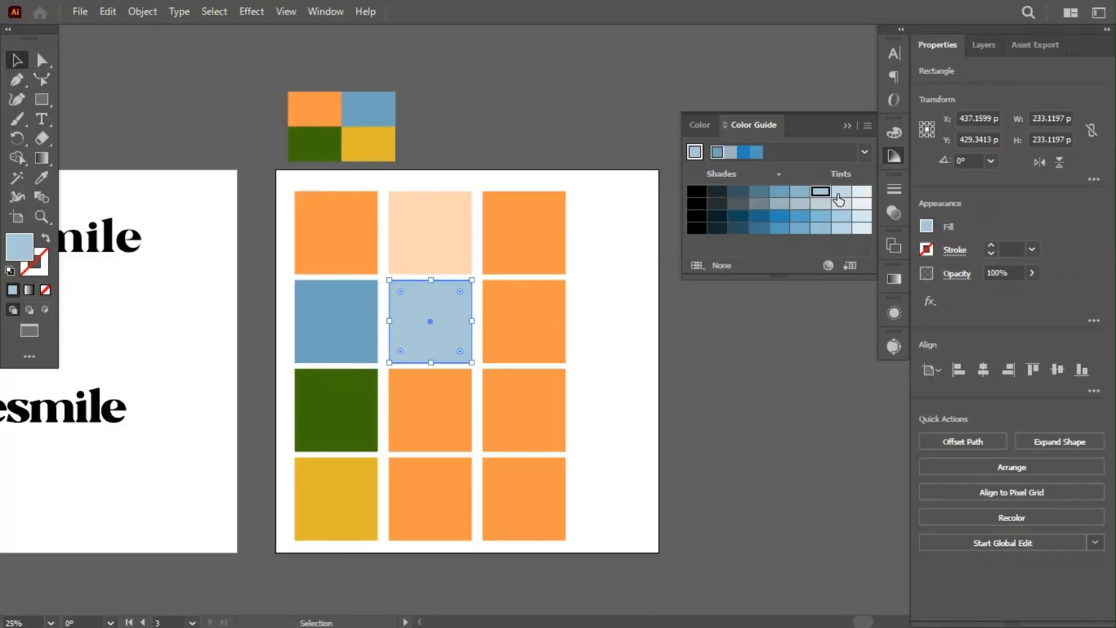
click(839, 193)
click(695, 154)
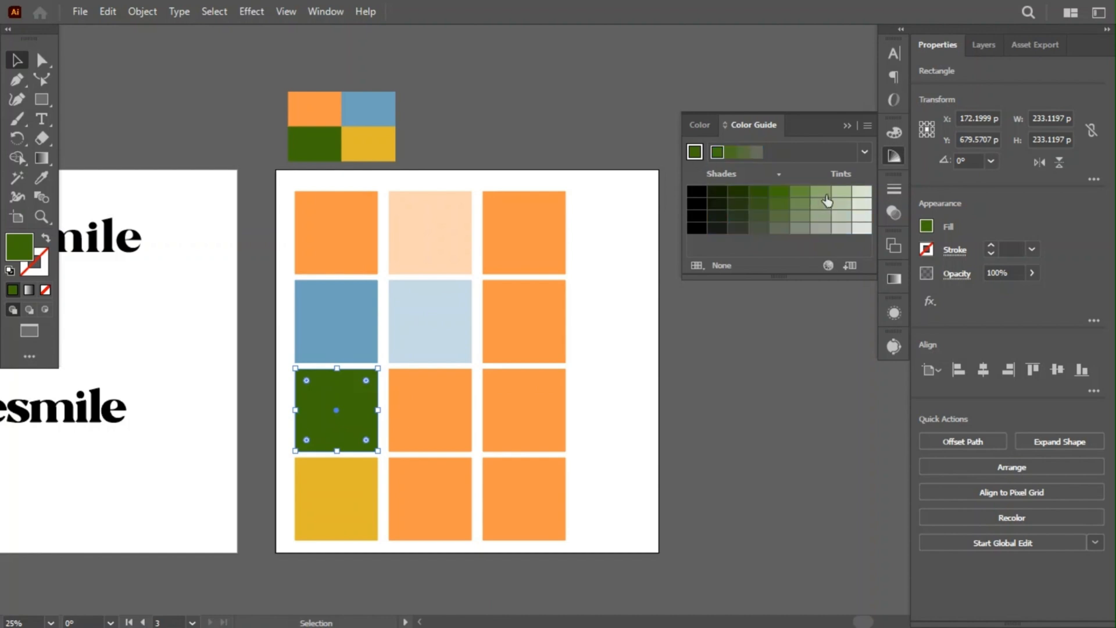
click(822, 193)
click(841, 192)
key(ctrl+z)
key(ctrl+z)
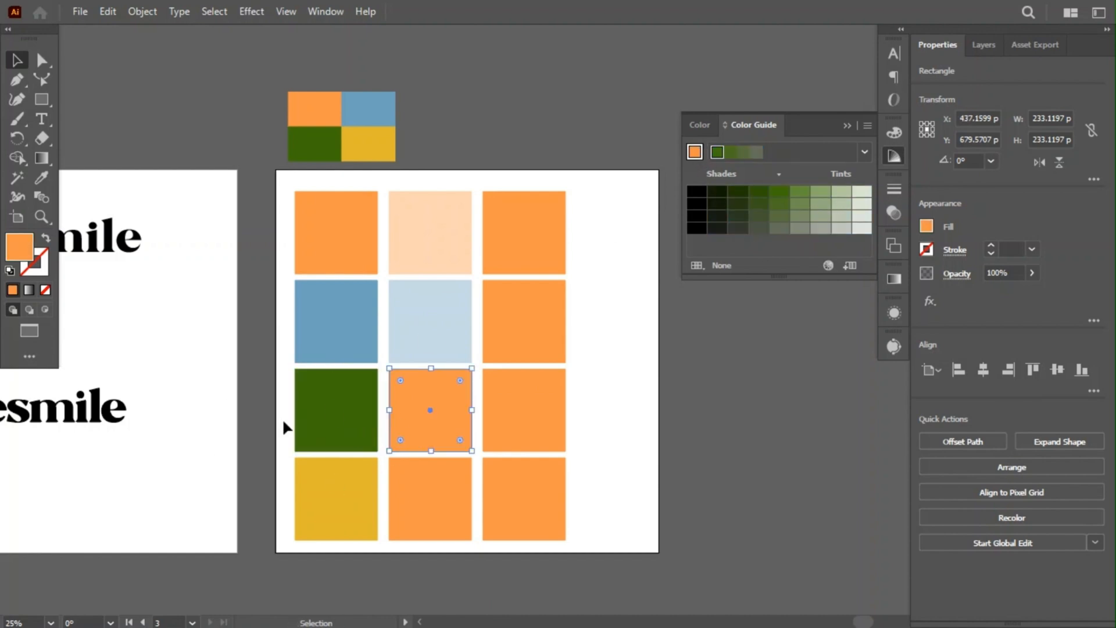
- Fill the third and fourth squares of the second column with medium tints of the green and the yellow
click(820, 193)
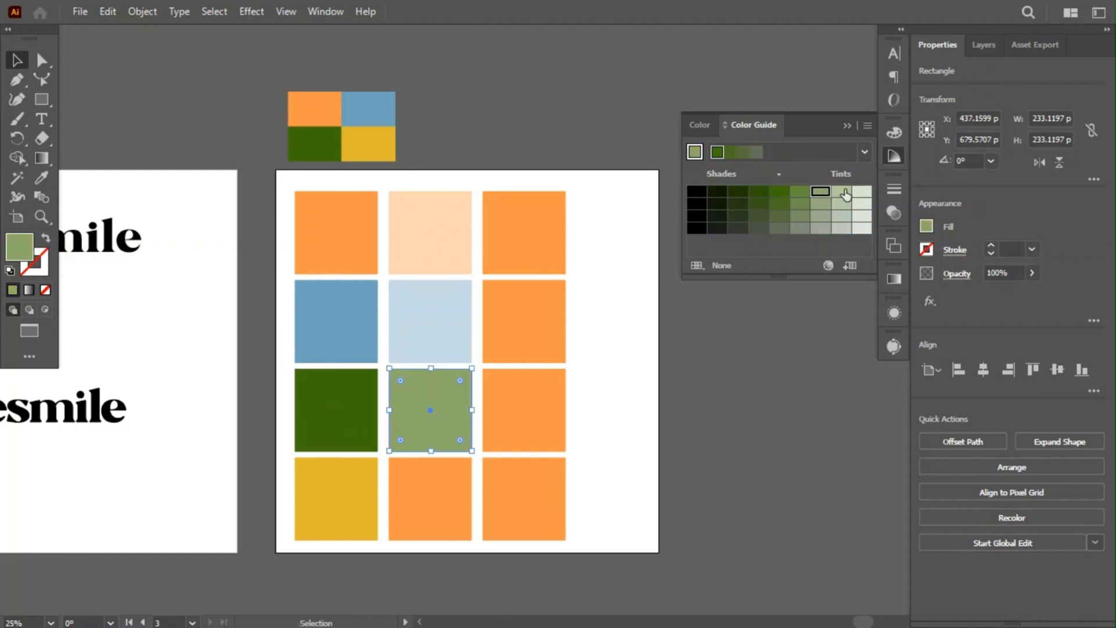
click(840, 193)
key(ctrl+z)
click(716, 153)
click(821, 193)
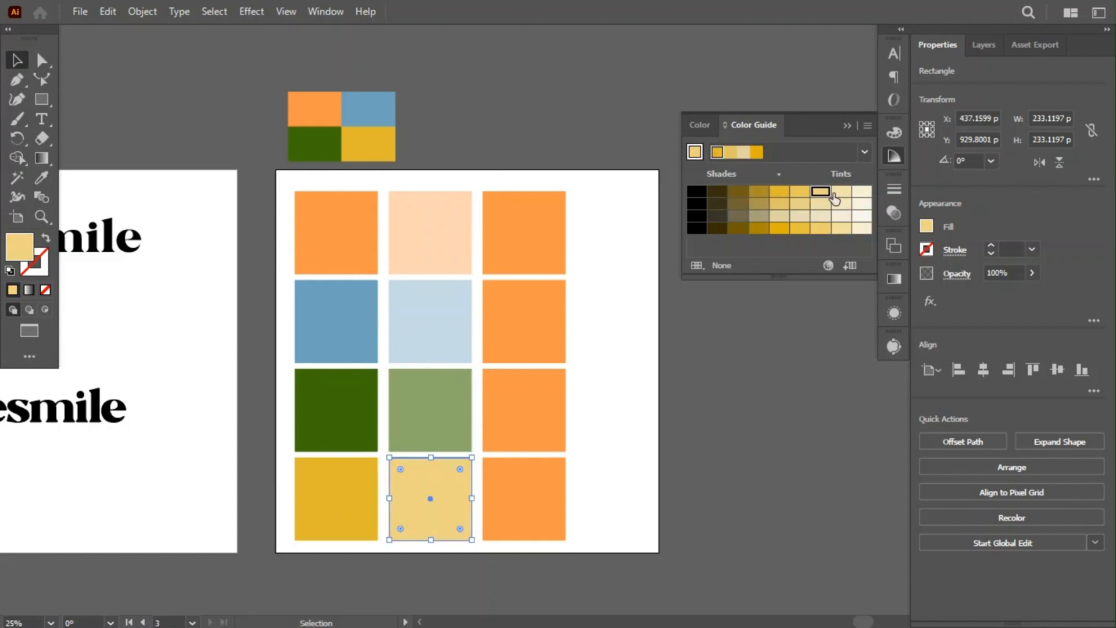
click(731, 377)
- Delete the unused third column of orange squares and close the Color Guide
drag(624, 198, 524, 515)
scroll(526, 356, down, 1)
key(Delete)
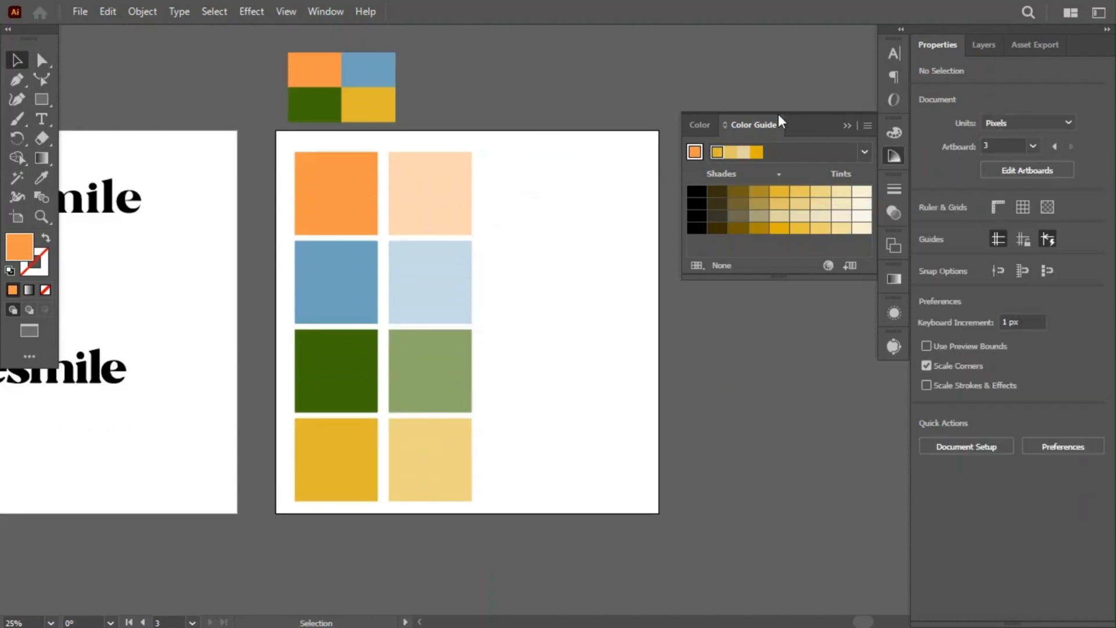
click(892, 155)
- Copy the orange square beside the swatches and place a scaled-down copy of the stacked wordmark on it in the light peach tint
drag(353, 202, 539, 202)
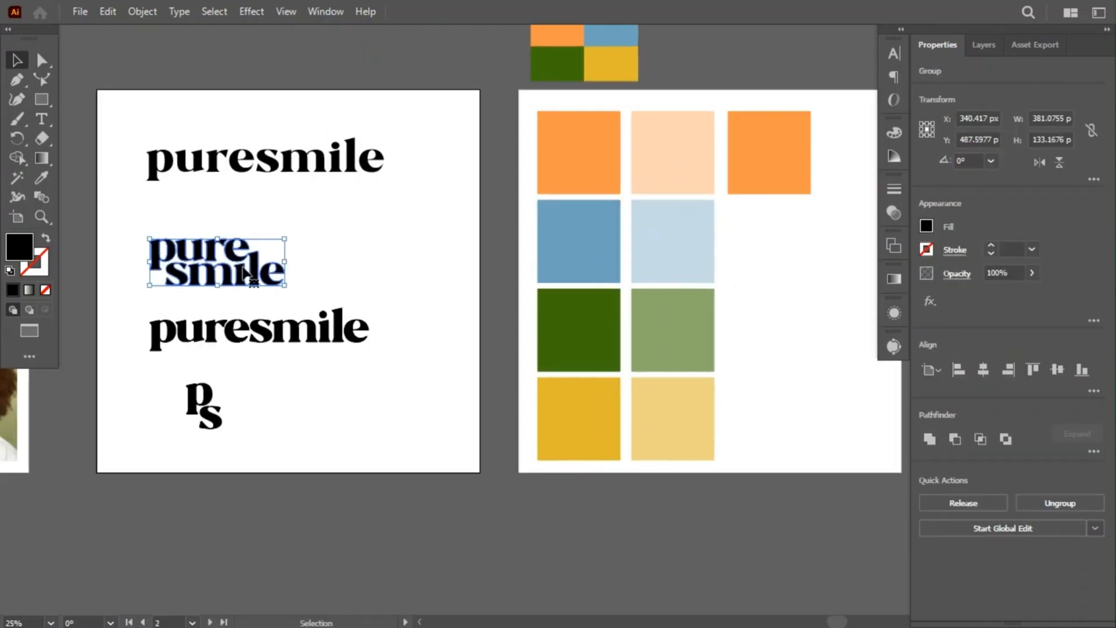
drag(221, 258, 321, 244)
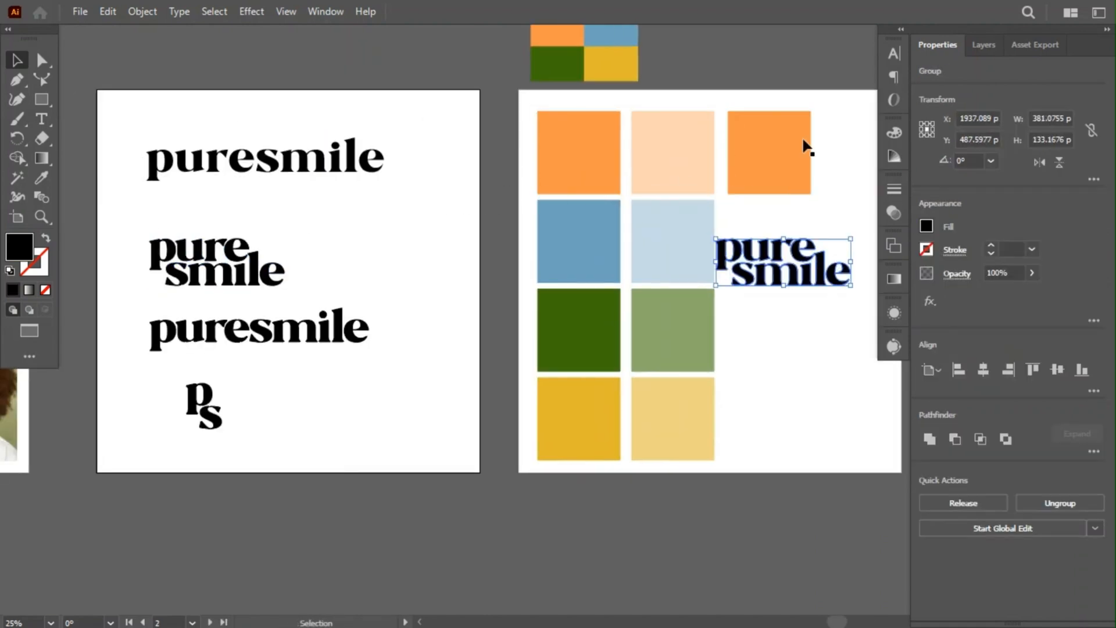
drag(748, 229, 628, 287)
scroll(586, 258, up, 1)
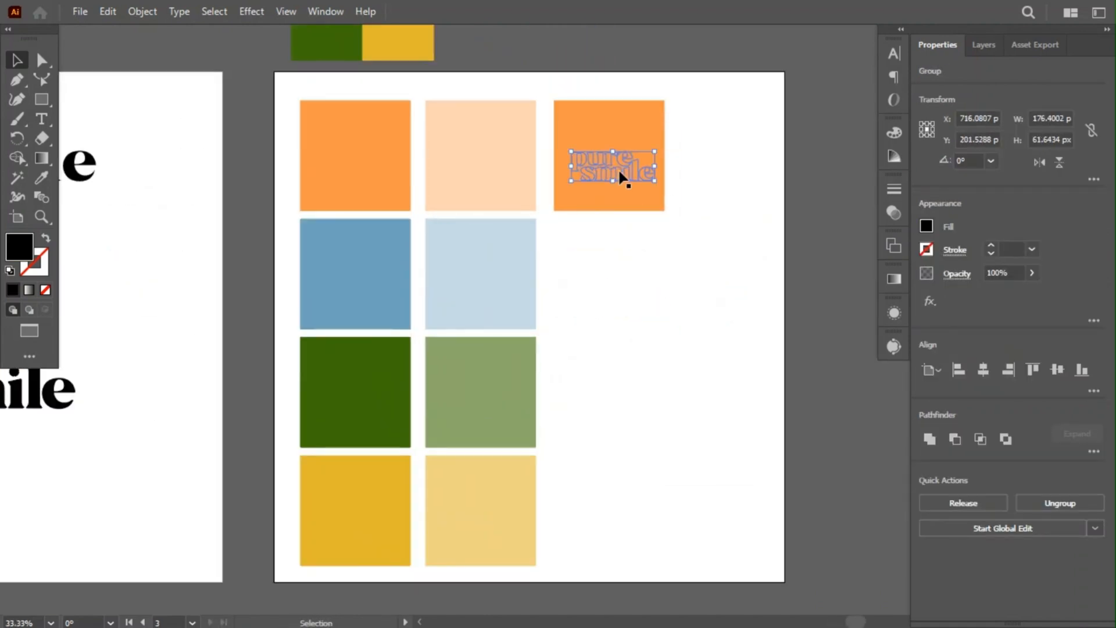
ctrl+click(629, 332)
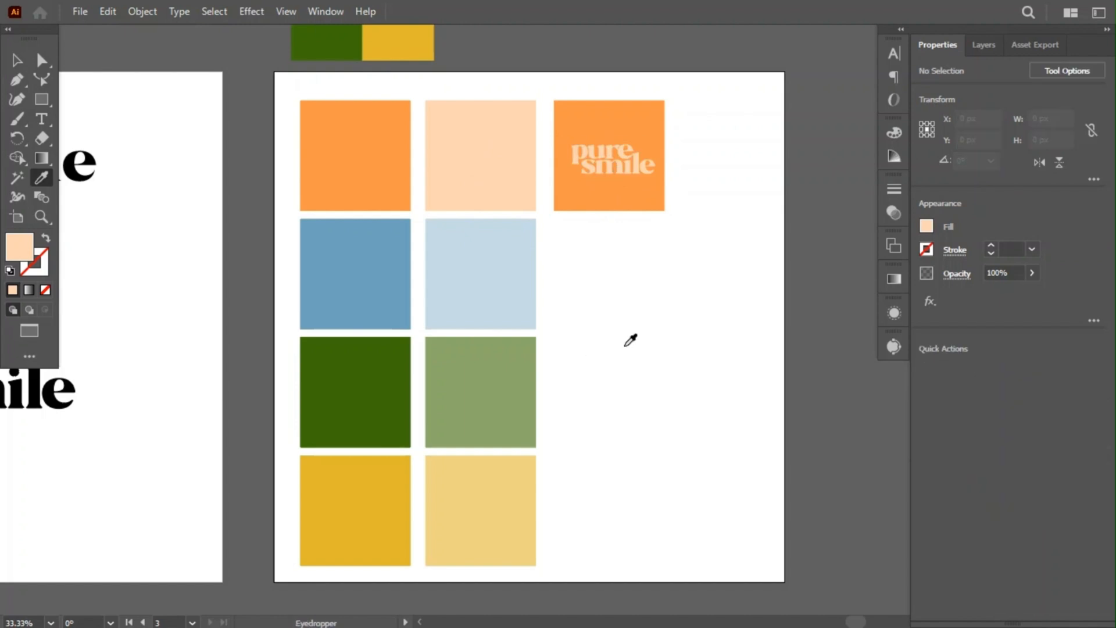
- Duplicate the orange square with its wordmark three times downward to form a column of four logo tiles
key(v)
drag(689, 228, 616, 163)
drag(615, 159, 614, 277)
key(ctrl+d)
key(ctrl+d)
click(697, 296)
- Recolor the second logo tile blue with a light blue wordmark and the third tile dark green with a light green wordmark
click(652, 247)
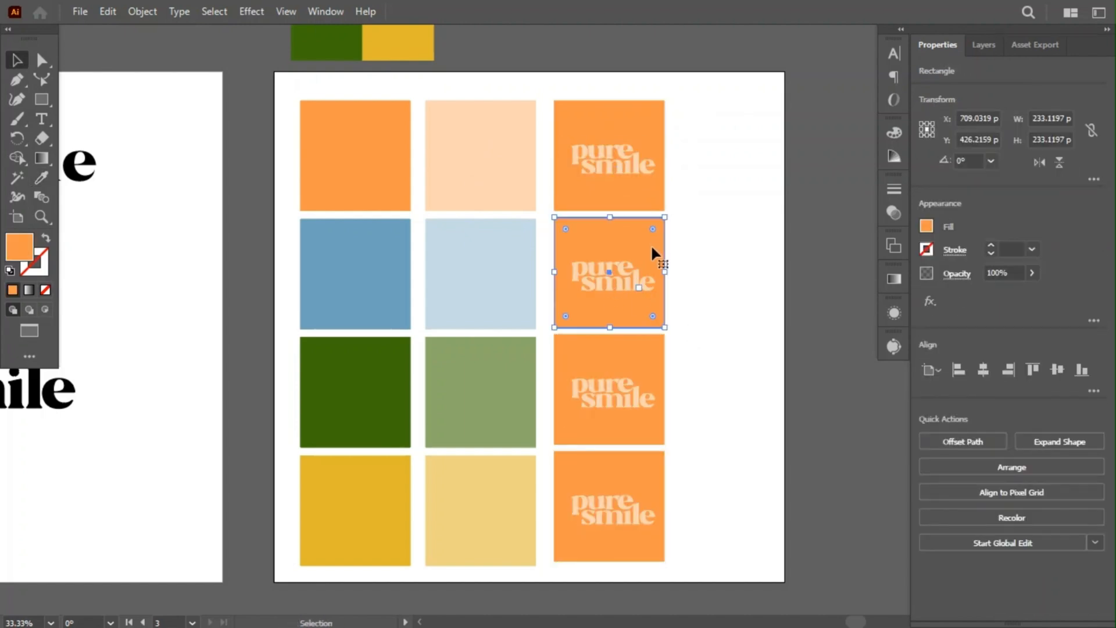
click(390, 259)
ctrl+click(616, 268)
click(499, 279)
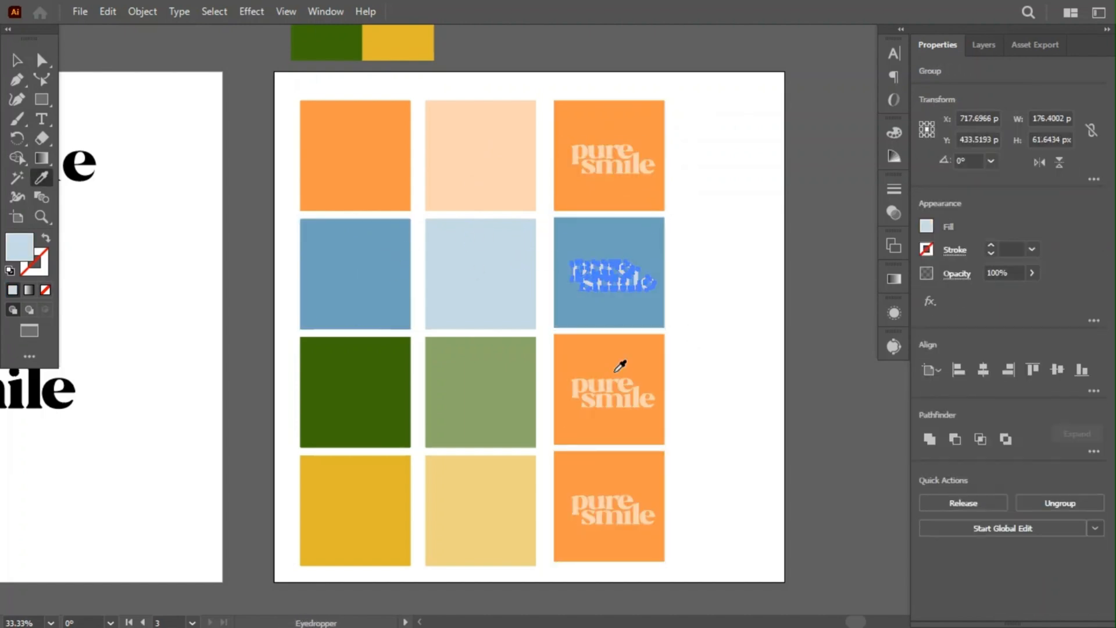
ctrl+click(618, 369)
click(388, 377)
ctrl+click(608, 390)
click(499, 394)
- Recolor the fourth logo tile yellow with its wordmark in the light yellow tint
ctrl+click(632, 470)
click(354, 510)
ctrl+click(619, 512)
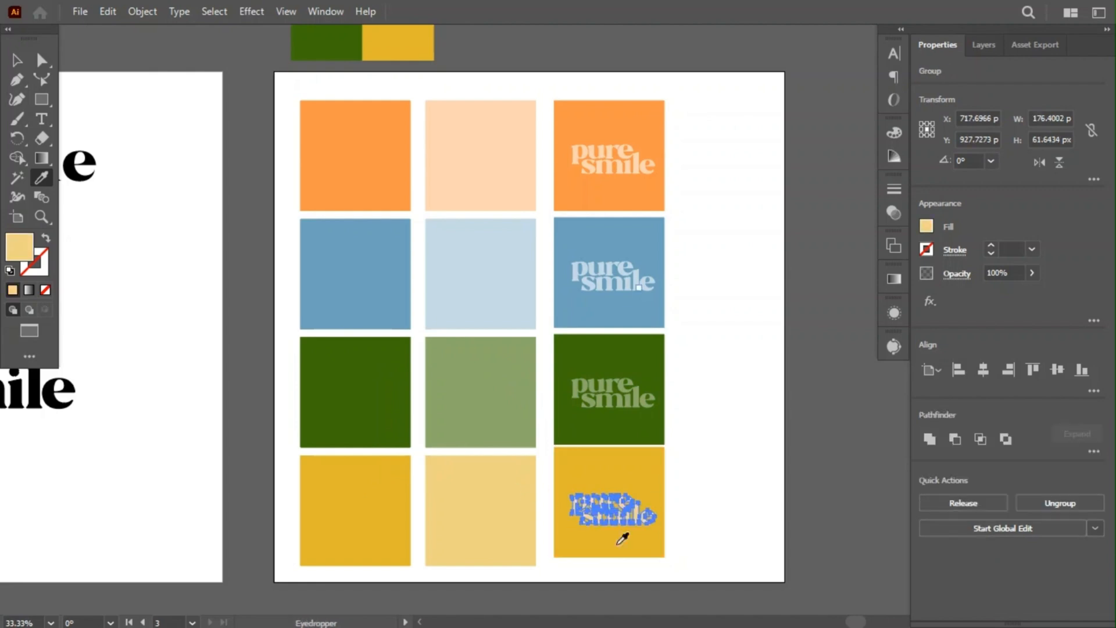
click(481, 510)
key(v)
key(ctrl+shift+a)
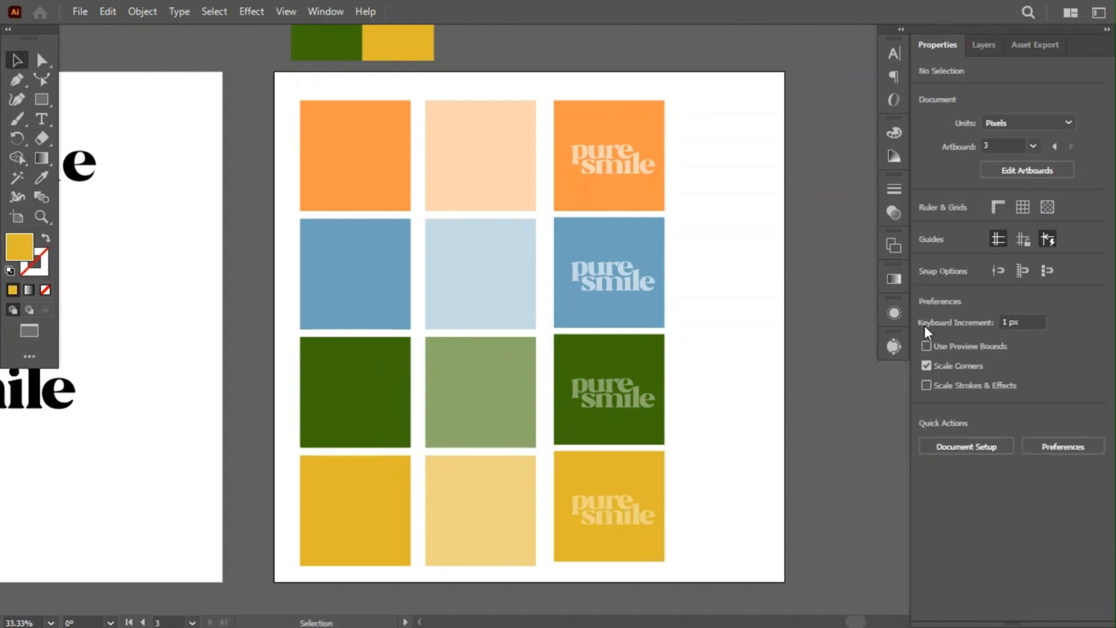
- Duplicate the column of four logo tiles to the right, level with the original column
drag(692, 235, 631, 482)
drag(610, 282, 734, 289)
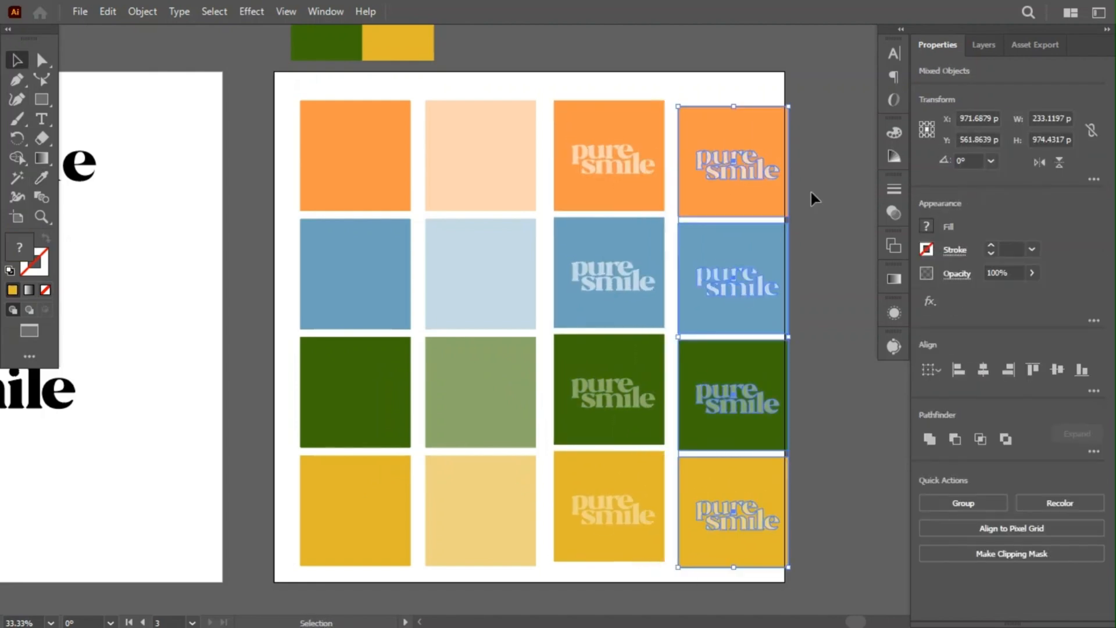
drag(736, 168, 736, 161)
drag(825, 239, 737, 209)
click(894, 213)
key(ctrl+shift+a)
click(894, 213)
key(ctrl+plus)
drag(856, 174, 755, 267)
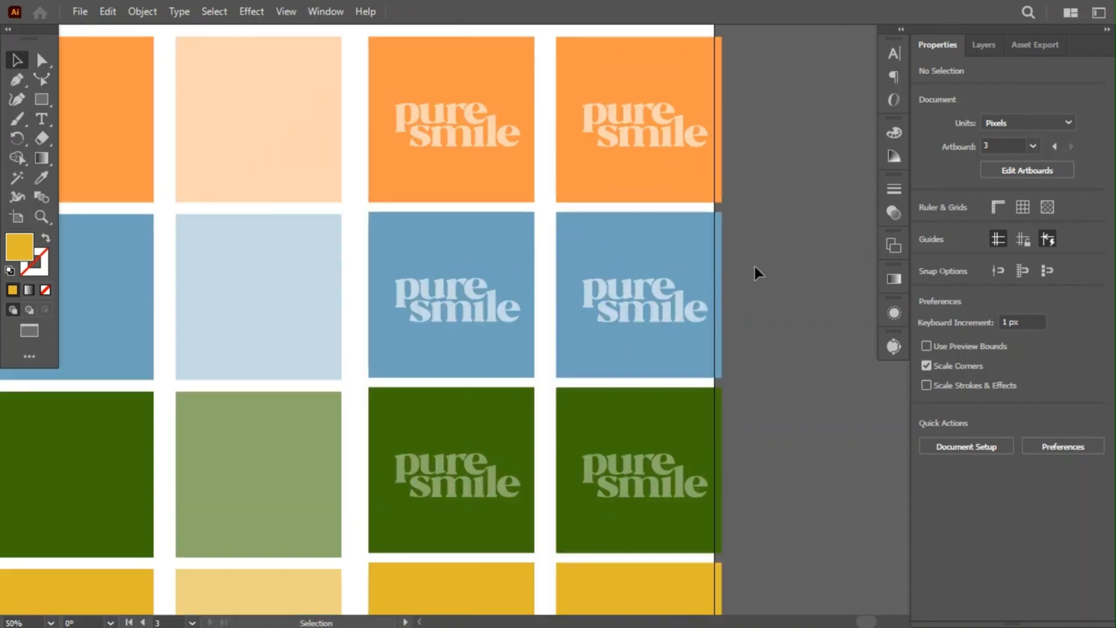
- Recolor the duplicated wordmarks: light blue on orange, light peach on blue, light yellow on green and light green on yellow
click(613, 135)
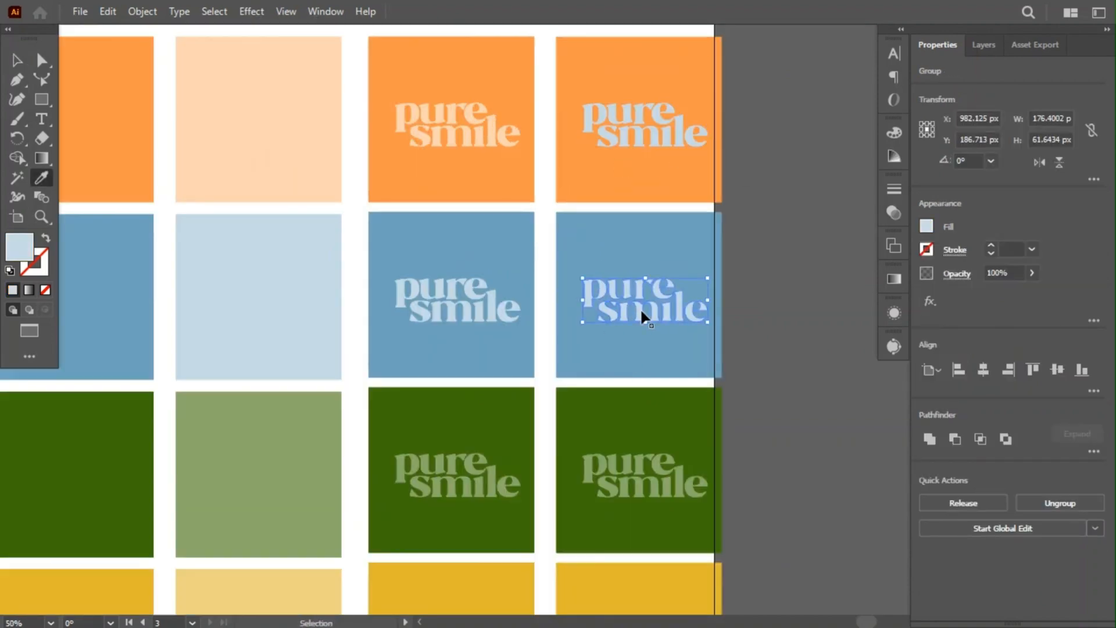
scroll(482, 533, down, 3)
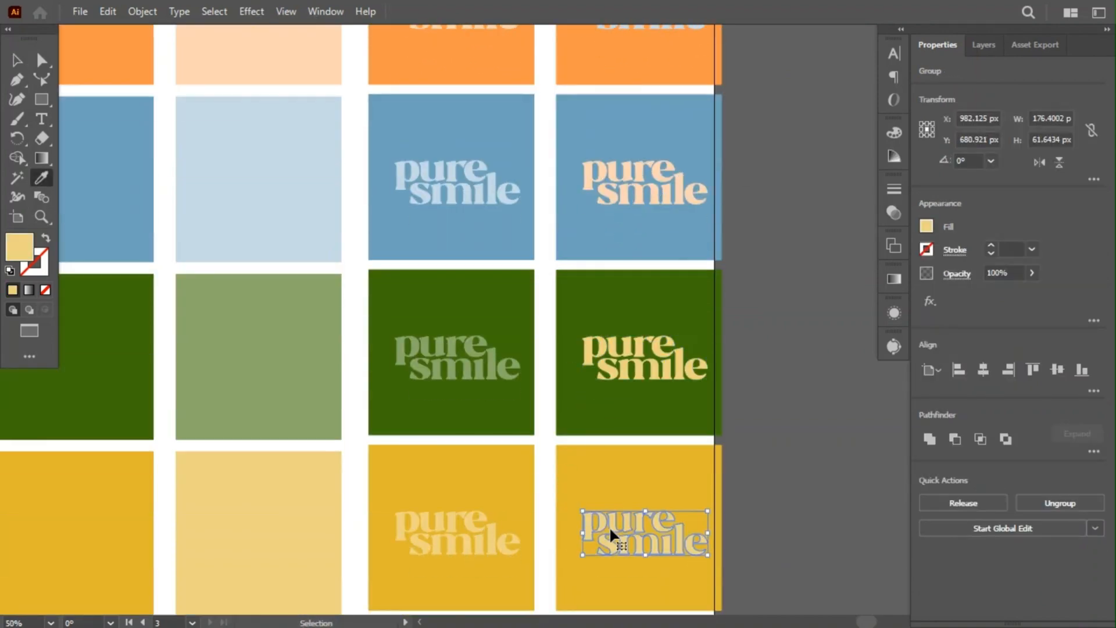
click(510, 364)
key(v)
key(ctrl+shift+a)
scroll(762, 382, down, 1)
click(571, 380)
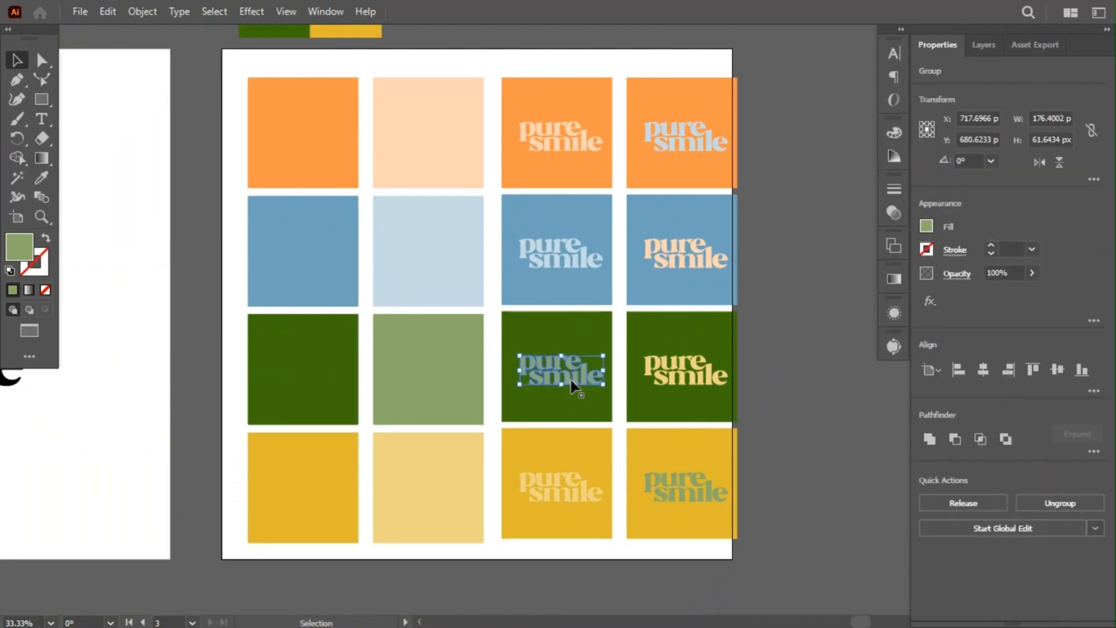
click(815, 386)
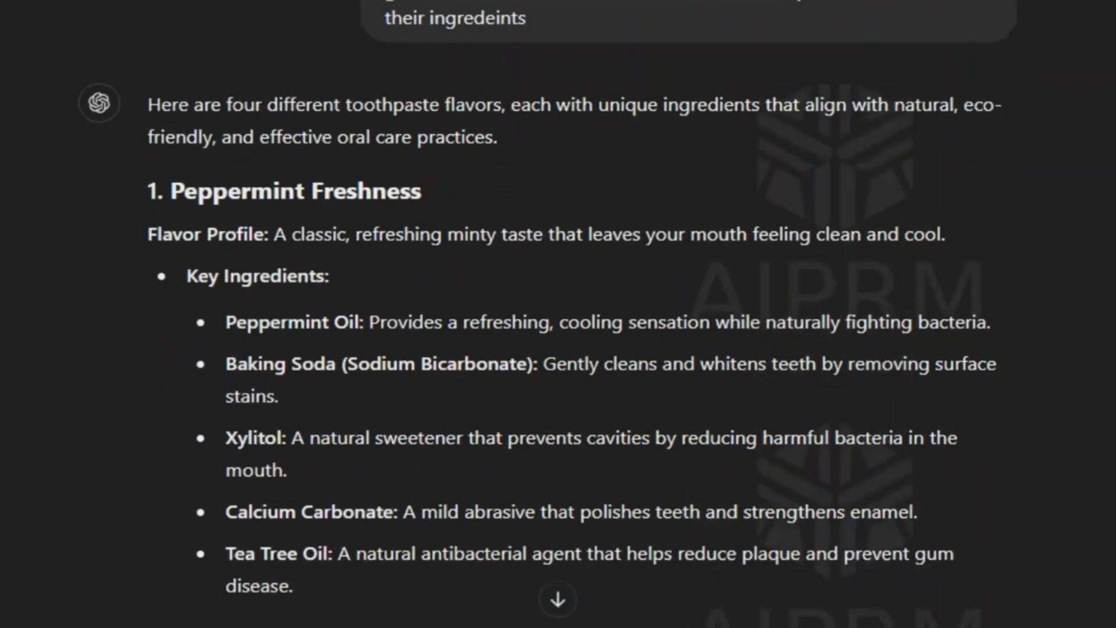
- Switch to ChatGPT and read through the generated toothpaste flavors and their key ingredients
scroll(558, 314, down, 4)
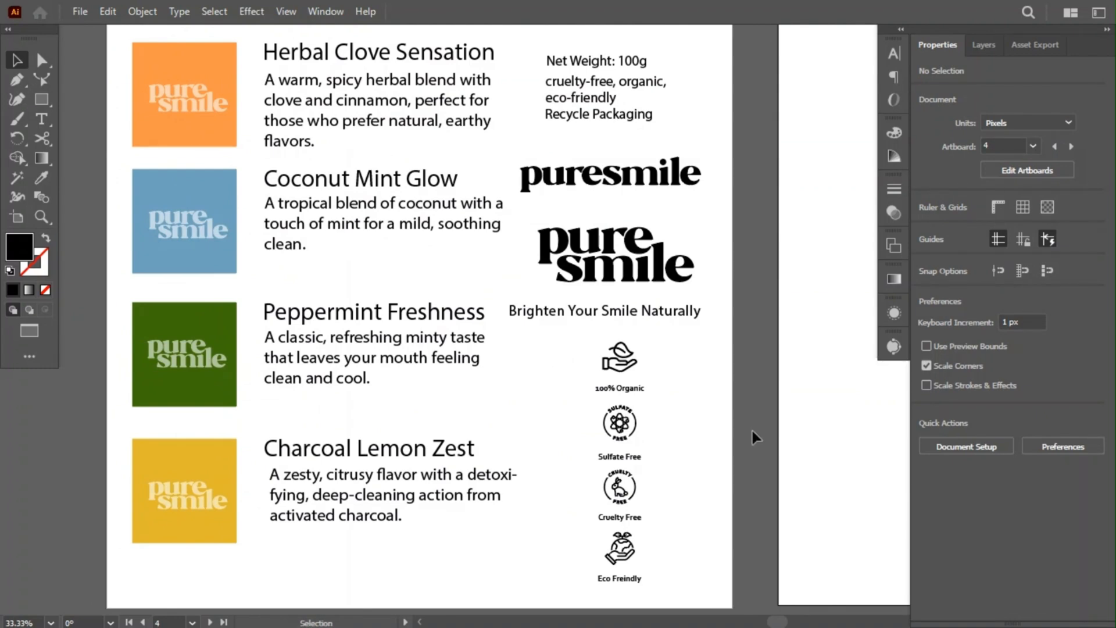
- Draw a tall rectangular panel on the empty artboard in Illustrator and fill it with the Herbal Clove tile's orange
scroll(767, 465, down, 1)
mouse_move(782, 477)
mouse_down()
mouse_move(578, 430)
mouse_move(375, 431)
mouse_up()
key(m)
mouse_move(396, 94)
mouse_down()
mouse_move(553, 479)
mouse_move(544, 496)
mouse_move(533, 480)
mouse_up()
key(v)
drag(324, 347, 533, 378)
key(i)
click(138, 127)
key(v)
click(583, 494)
drag(668, 382, 617, 381)
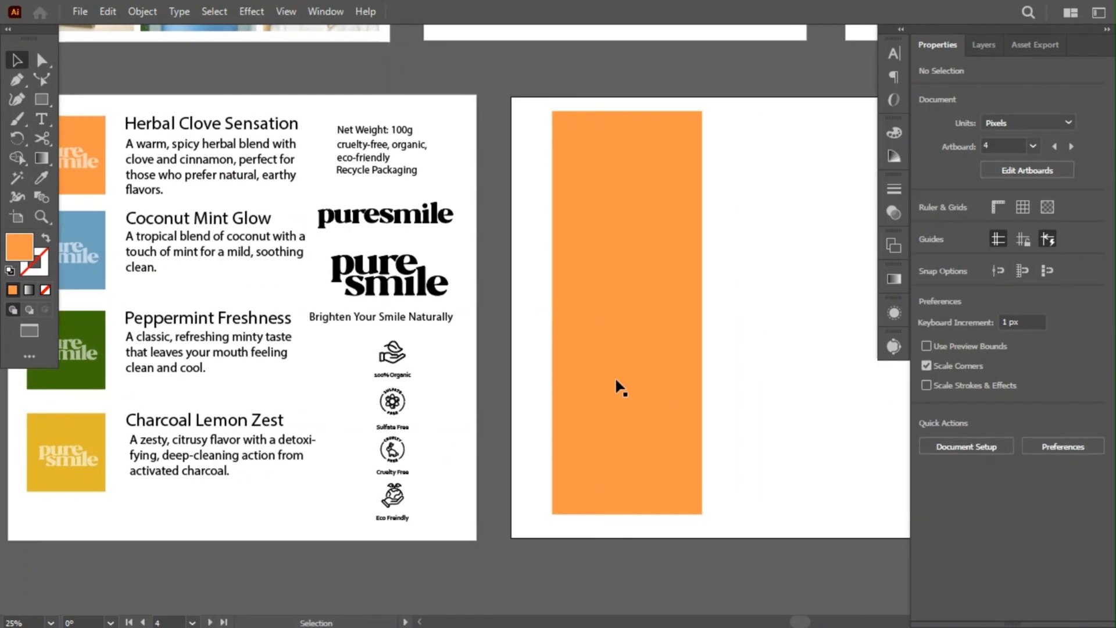
- Place a copy of the single-line wordmark vertically along the panel's upper right edge, enlarged and colored light peach
drag(450, 218, 584, 224)
drag(727, 236, 740, 195)
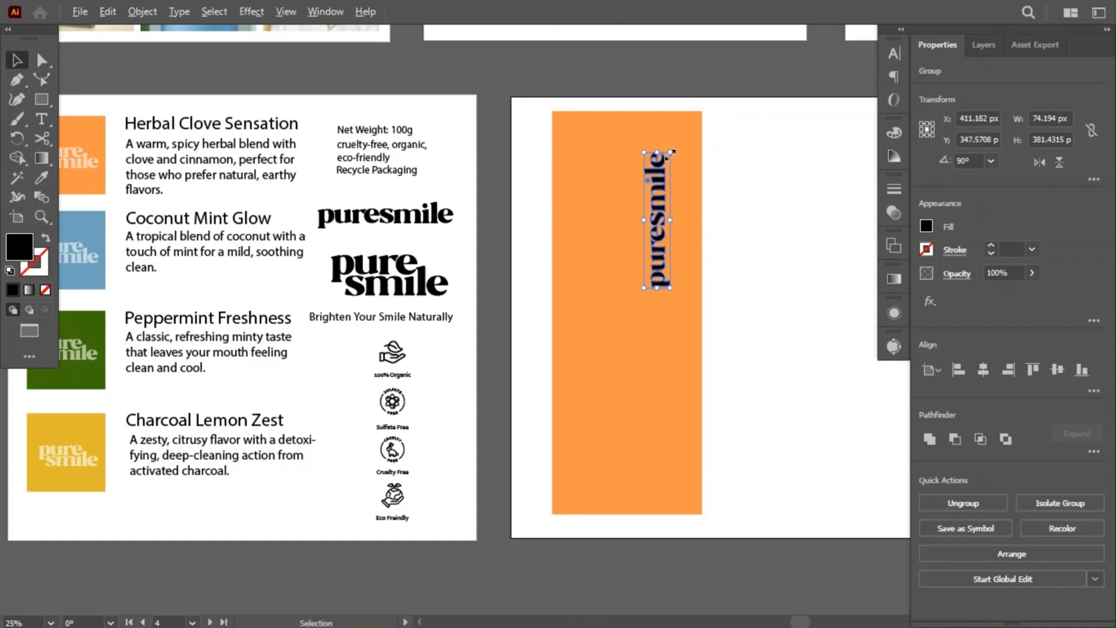
click(96, 150)
key(v)
click(799, 319)
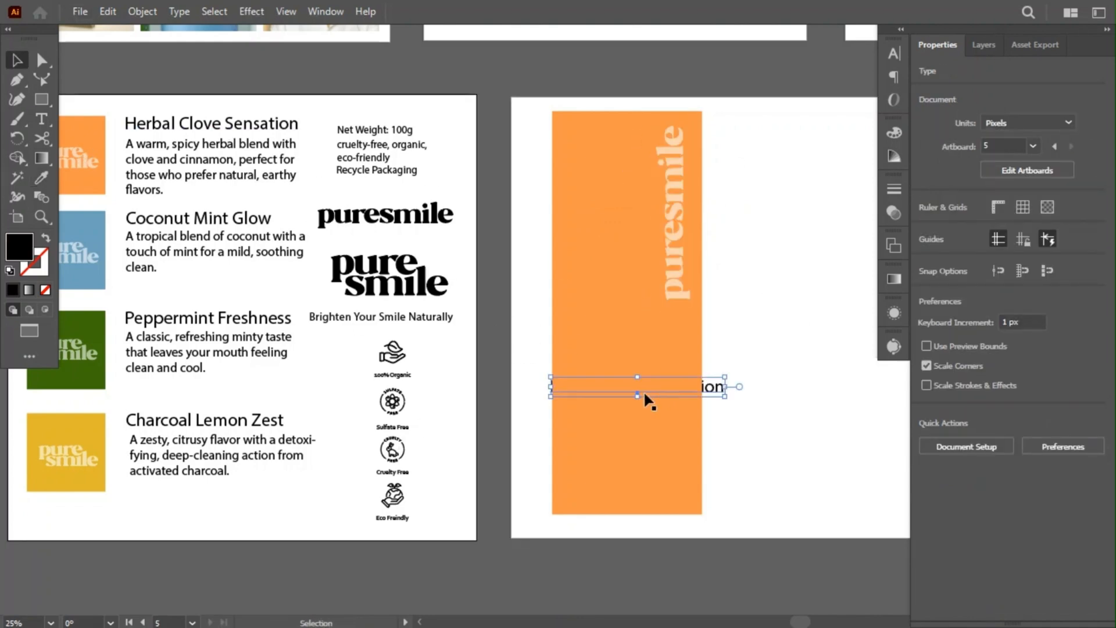
- Bring the Herbal Clove Sensation title in front of the orange panel and set its font to Corbel Bold
key(ctrl+shift+bracketright)
scroll(678, 387, down, 1)
scroll(677, 389, up, 4)
drag(176, 381, 375, 366)
click(106, 323)
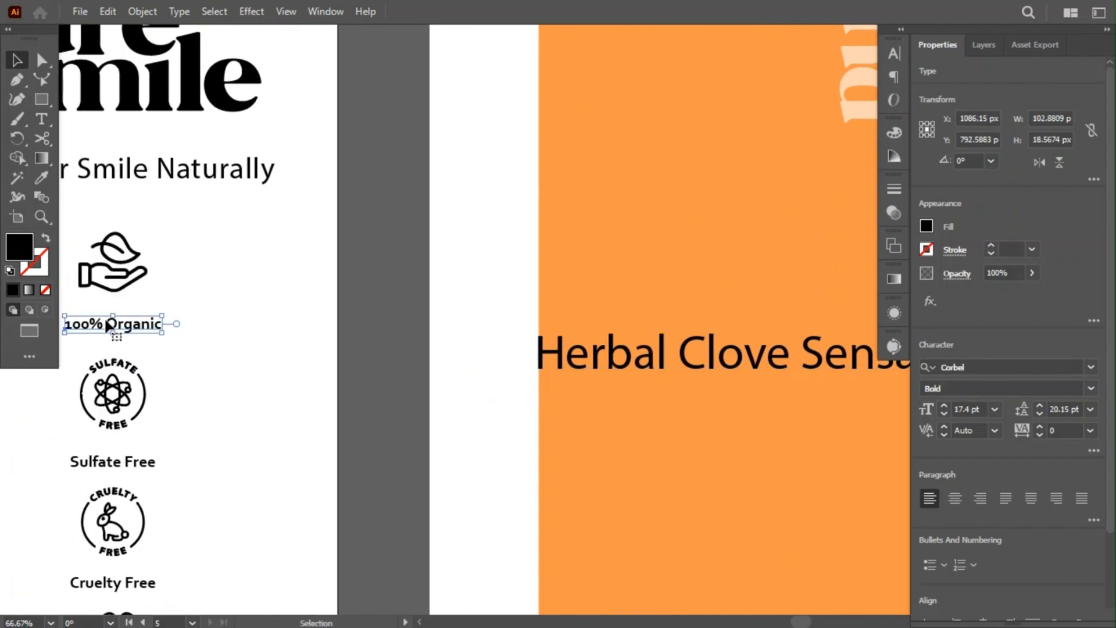
scroll(508, 326, right, 3)
click(508, 326)
click(977, 367)
text(co)
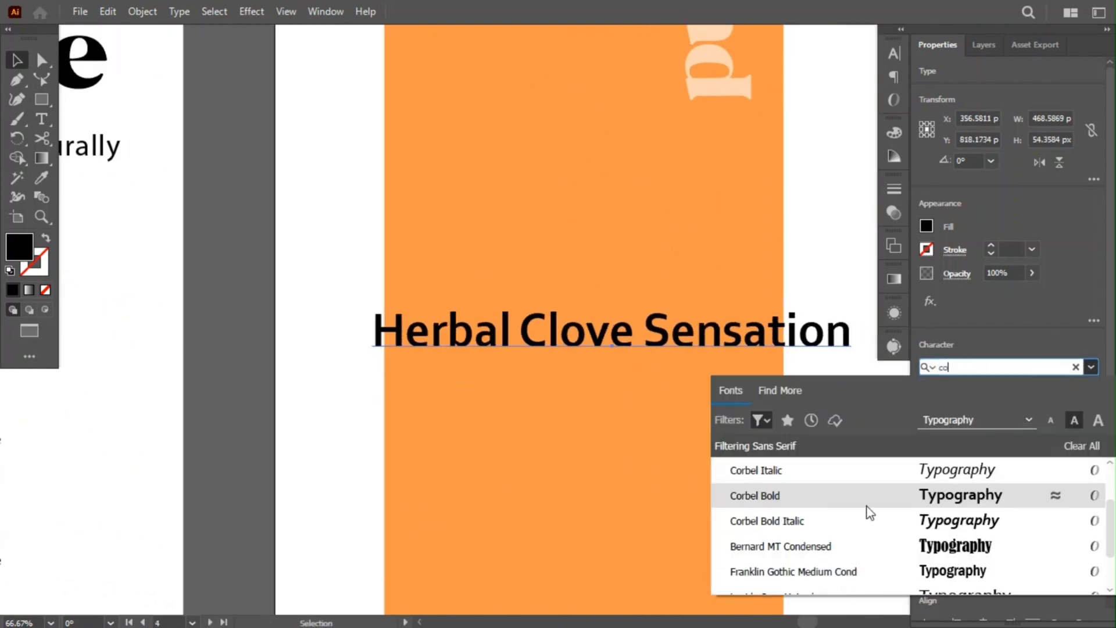
click(866, 495)
- Break the title into two left-aligned lines after "Clove" and move it inside the orange panel
double_click(645, 329)
key(Return)
click(930, 499)
scroll(1048, 530, down, 3)
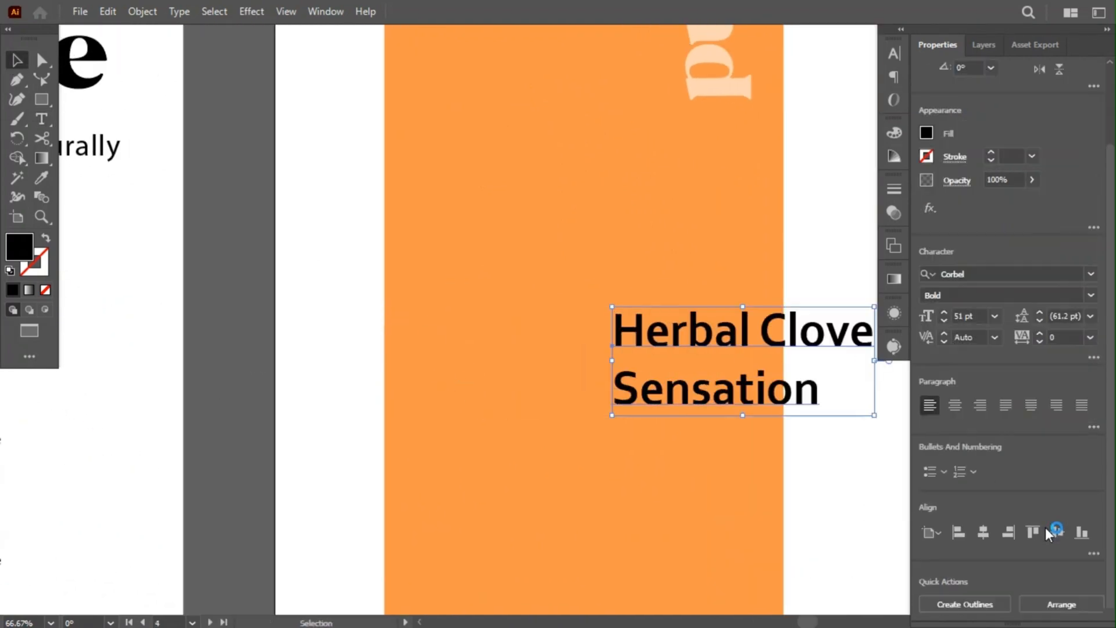
drag(741, 376, 564, 422)
- Set the title's leading to 44 pt
click(1065, 316)
key(Down)
key(Down)
key(Down)
key(Down)
key(Down)
key(Down)
key(Down)
key(Down)
key(Down)
key(Down)
- Position the title in the panel's lower left area and add a text area with placeholder text beneath it
scroll(591, 398, down, 2)
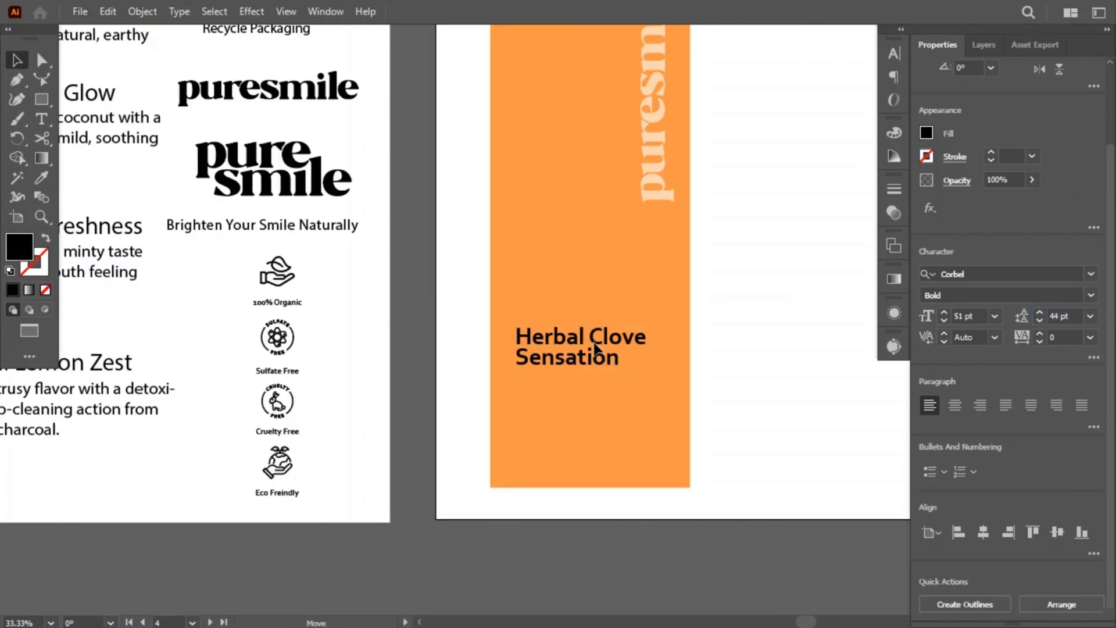
drag(671, 456, 672, 456)
key(Escape)
click(463, 387)
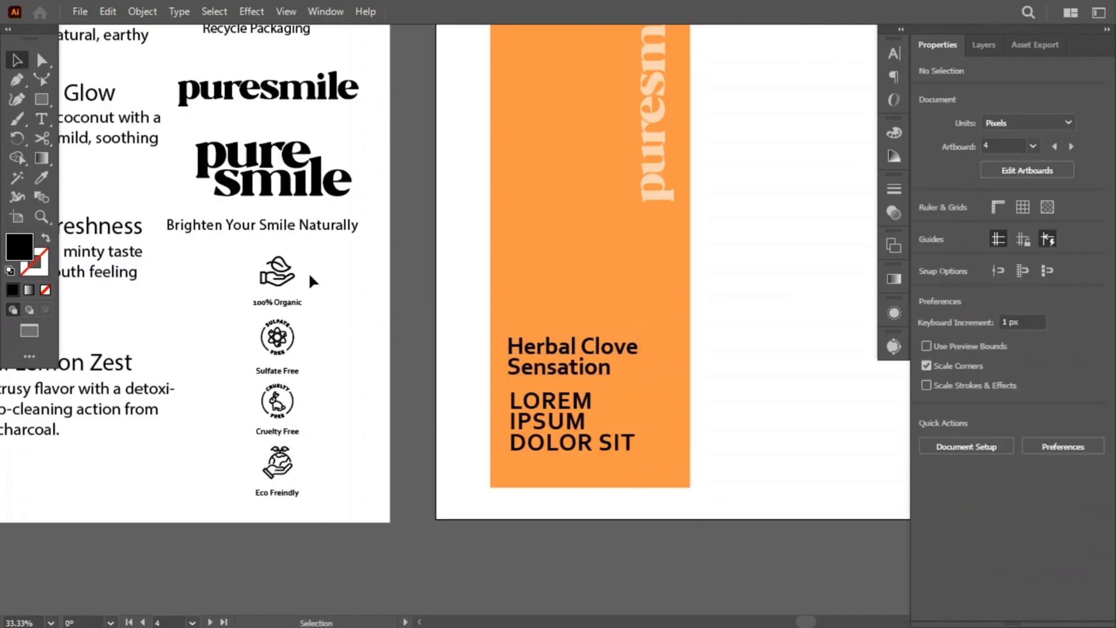
- Replace the placeholder text with "A warm, spicy herbal blend with clove and cinnamon, perfect for those who prefer natural, earthy flavors."
drag(311, 281, 434, 490)
double_click(180, 220)
key(ctrl+a)
key(Escape)
click(548, 525)
drag(548, 524, 328, 297)
scroll(468, 386, up, 2)
double_click(468, 386)
key(ctrl+a)
text(A warm, spicy herbal blend with clove and cinnamon, perfect for those who prefer natural, earthy flavors.)
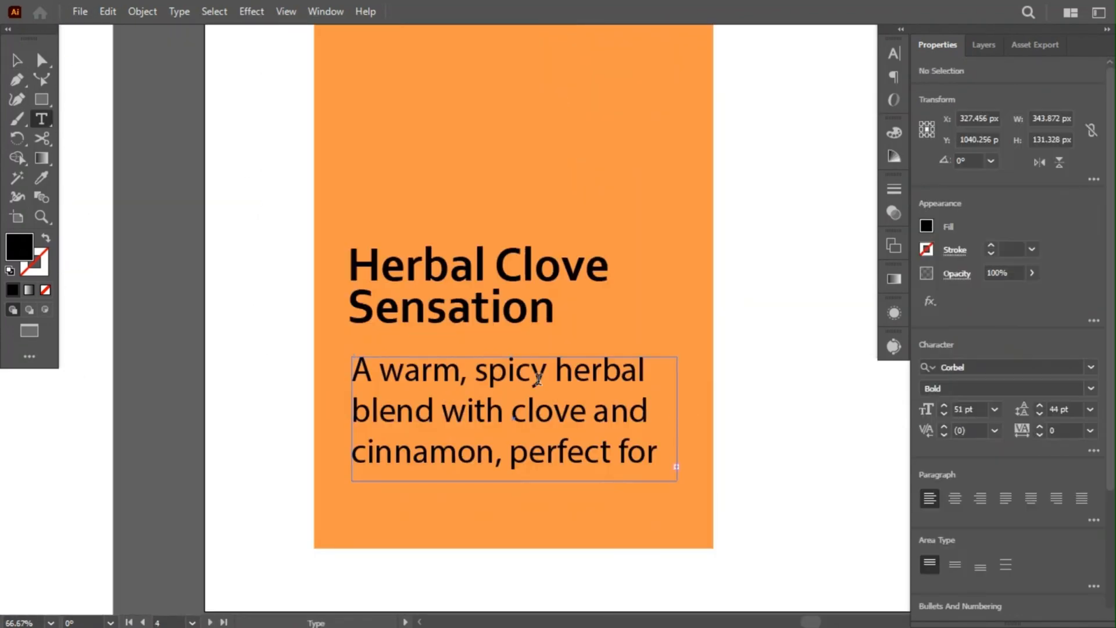
- Reduce the description to 19 pt, narrow its text area to about 233 px and justify it with the last line aligned left
click(1091, 389)
click(983, 445)
click(17, 61)
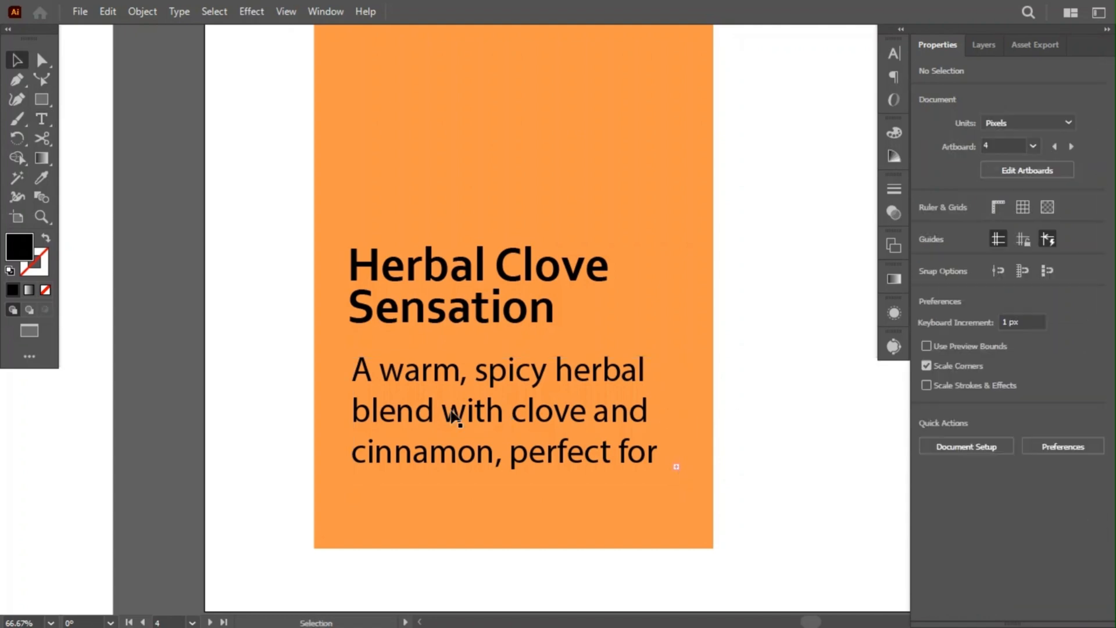
click(456, 415)
scroll(981, 410, down, 17)
drag(677, 418, 575, 408)
click(1006, 498)
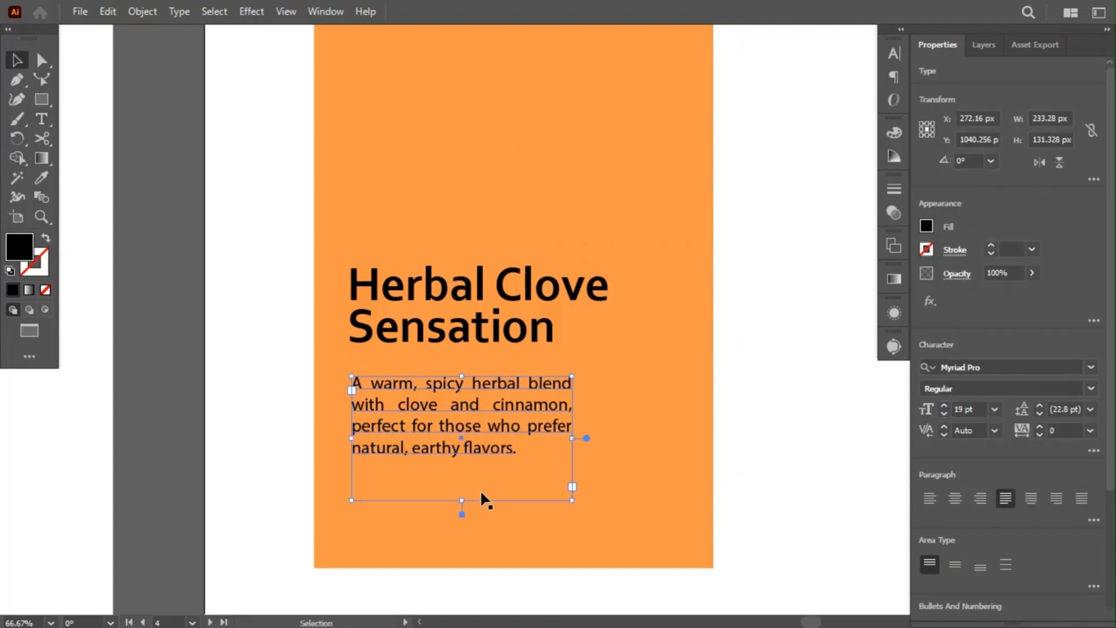
- Align the description's left edge with the title and move it up closer beneath the title
key(ctrl+plus)
click(643, 162)
drag(677, 144, 638, 164)
shift+click(581, 364)
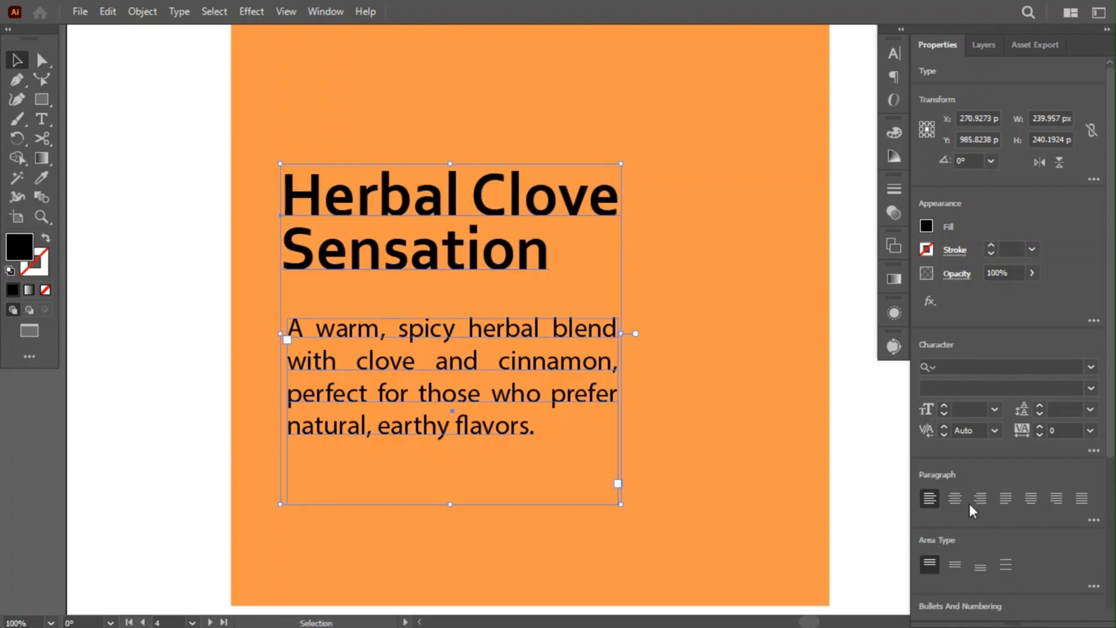
scroll(971, 508, down, 3)
click(930, 574)
click(192, 290)
click(336, 365)
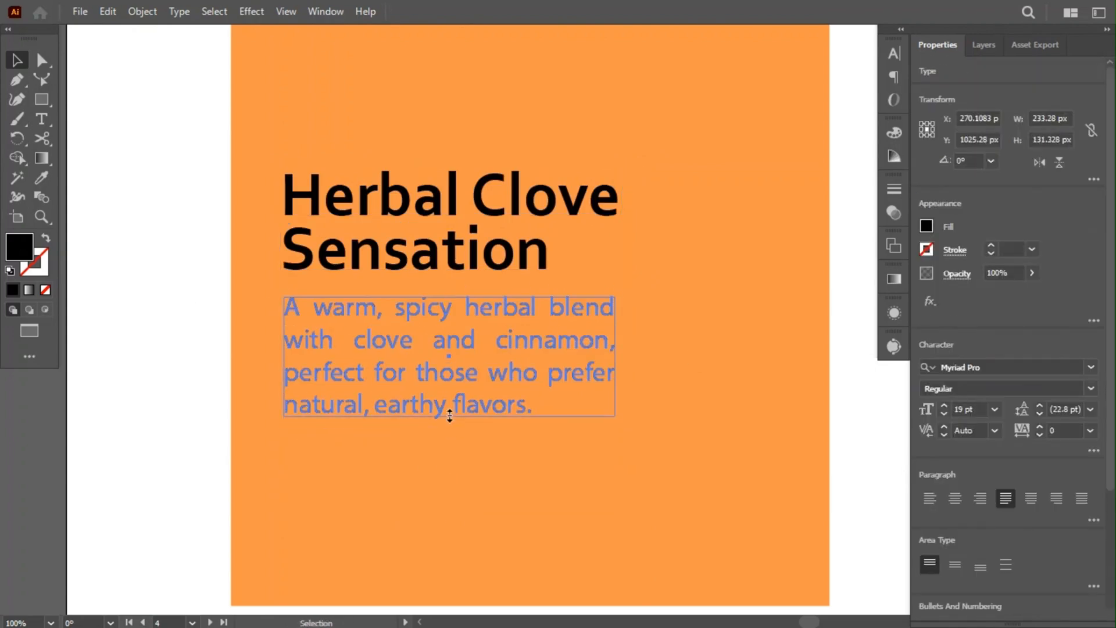
- Color the title and description with the light peach of the vertical wordmark
key(ctrl+minus)
key(ctrl+minus)
key(ctrl+minus)
key(ctrl+minus)
key(ctrl+minus)
key(i)
scroll(538, 113, up, 3)
click(543, 121)
scroll(575, 203, down, 3)
key(v)
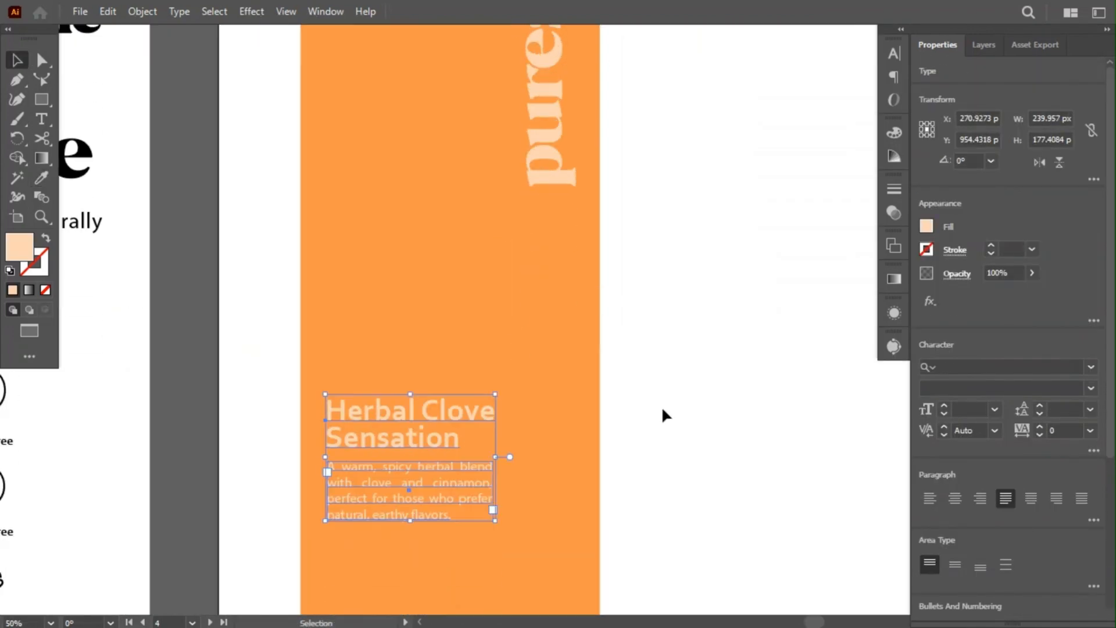
- Move the title and description together slightly lower on the orange panel
click(662, 406)
drag(300, 316, 430, 418)
drag(442, 349, 446, 368)
- Copy the four labeled feature icons onto the panel below the vertical wordmark and scale them down slightly to fit
drag(300, 373, 475, 368)
drag(267, 204, 175, 555)
drag(210, 514, 647, 477)
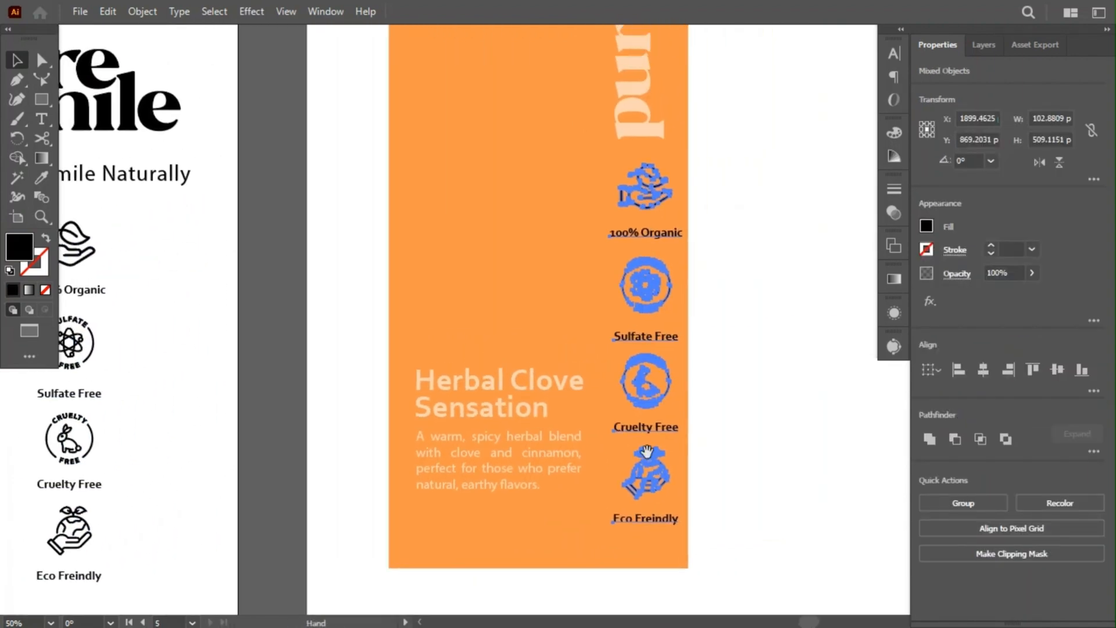
drag(662, 340, 649, 339)
drag(634, 526, 634, 493)
drag(635, 373, 638, 376)
- Color the four icons and their labels with the light peach of the vertical wordmark
click(538, 377)
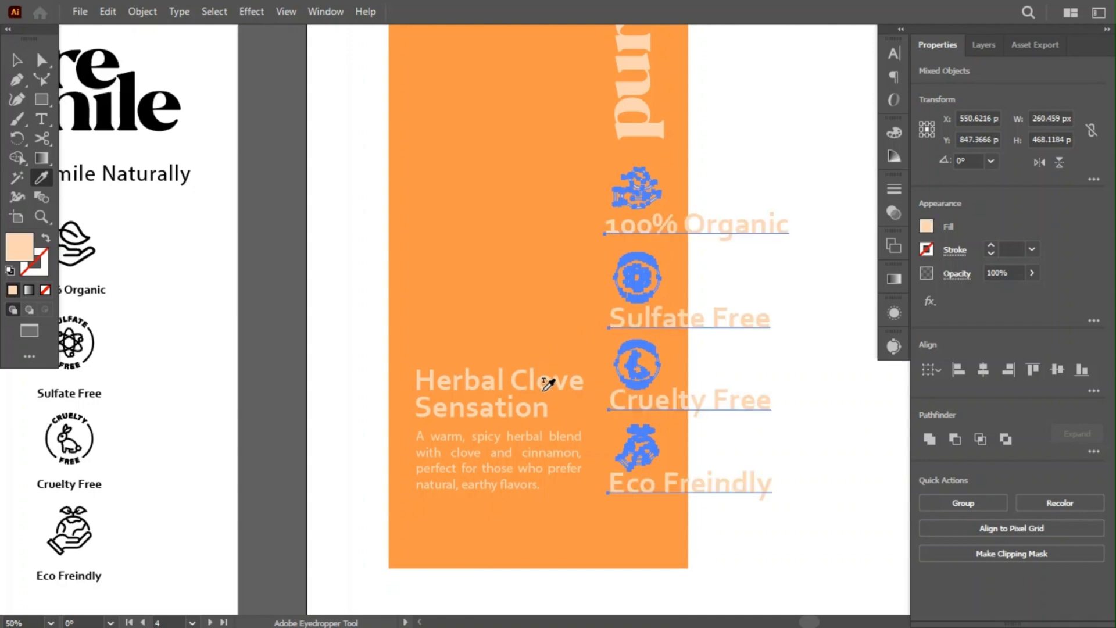
key(ctrl+z)
click(638, 119)
key(v)
click(571, 508)
- Copy the "Net Weight: 100g" text to the bottom of the orange panel and color it light peach
scroll(233, 306, down, 2)
scroll(198, 204, up, 1)
drag(160, 89, 393, 478)
key(ctrl+plus)
key(ctrl+plus)
key(ctrl+plus)
key(ctrl+plus)
key(ctrl+plus)
key(i)
click(279, 249)
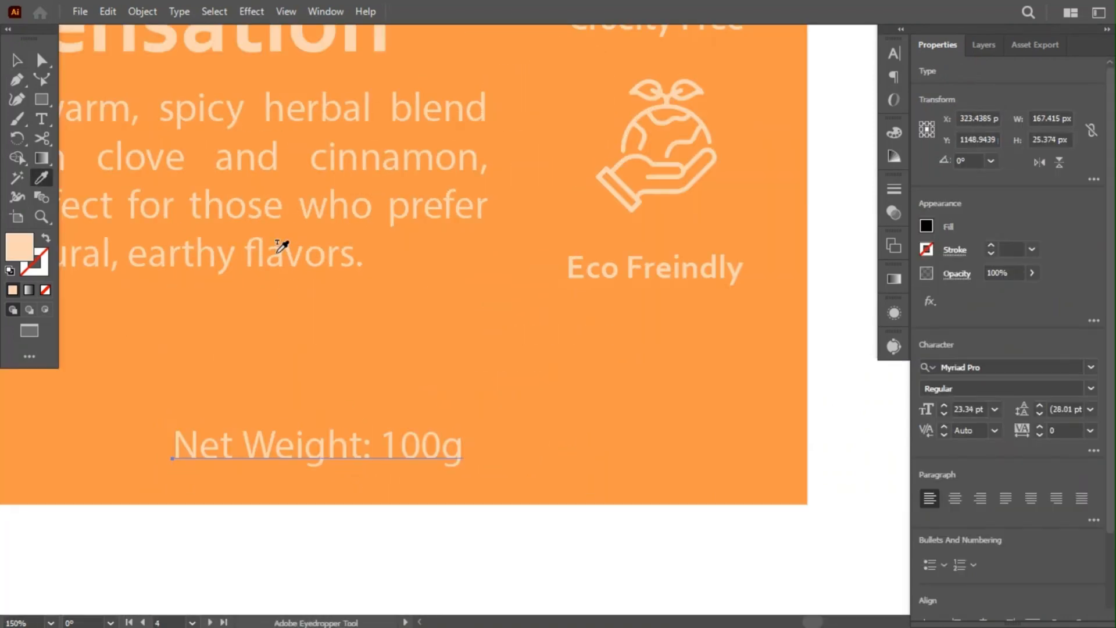
- Enlarge the net weight text slightly and center it horizontally near the bottom of the panel
drag(470, 424, 515, 417)
shift+click(431, 406)
click(432, 406)
click(473, 624)
click(456, 567)
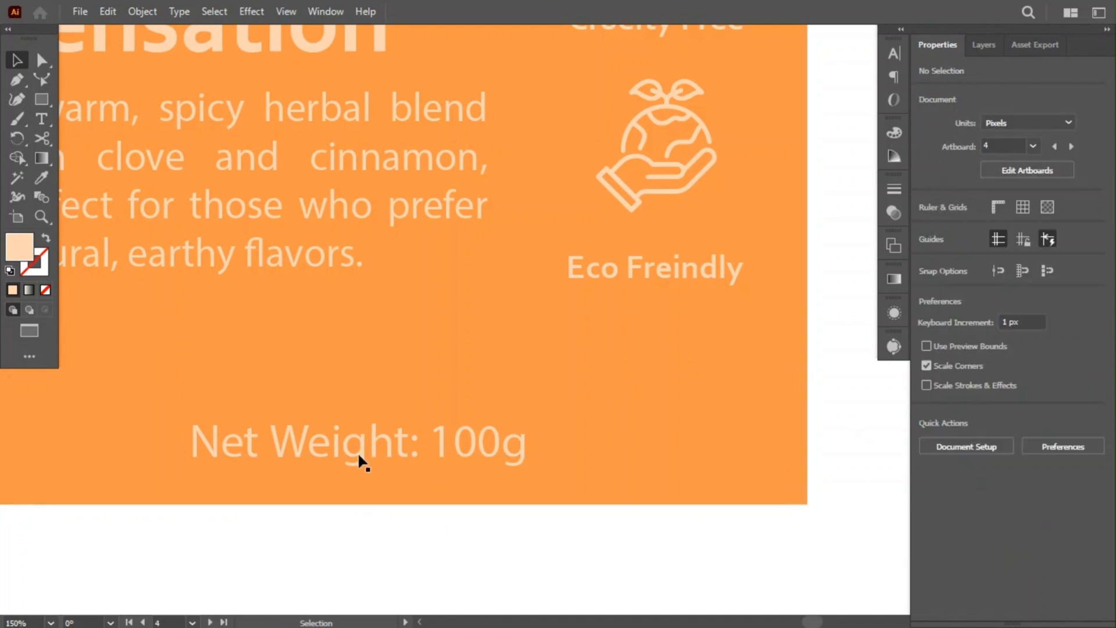
drag(358, 451, 361, 428)
click(362, 510)
scroll(362, 440, down, 2)
click(372, 494)
scroll(386, 454, down, 1)
drag(395, 156, 396, 295)
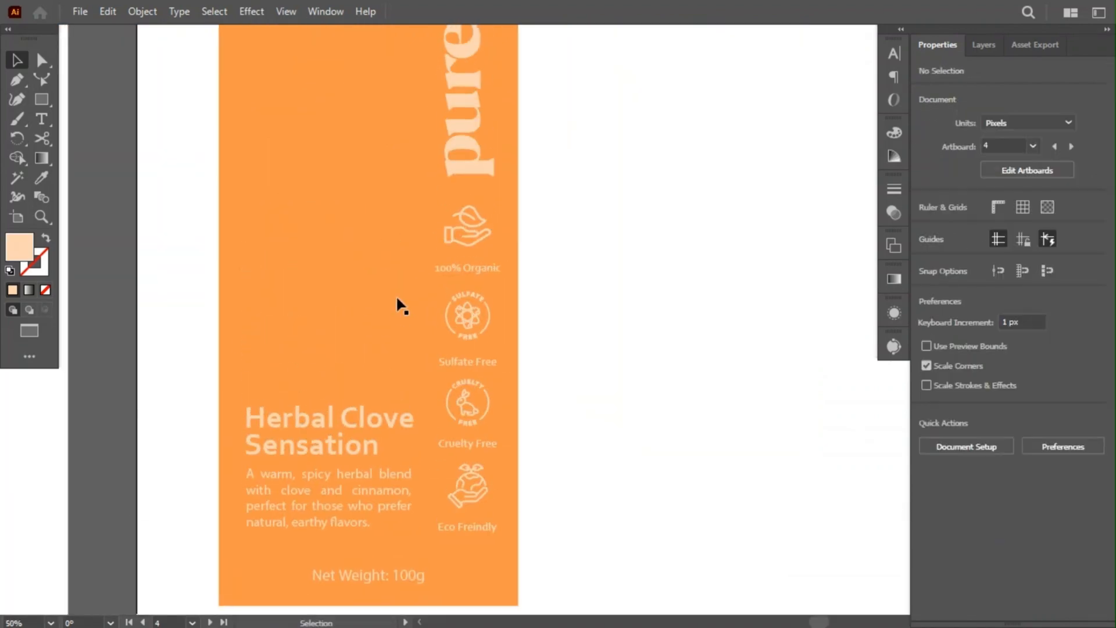
- Duplicate the orange packaging panel three times in an evenly spaced row beside the original
scroll(396, 295, down, 1)
drag(397, 225, 398, 301)
key(ctrl+minus)
drag(293, 453, 459, 297)
key(ctrl+d)
key(ctrl+d)
- Widen the artboard so that it holds all four packaging panels
drag(592, 316, 814, 499)
drag(788, 435, 762, 433)
click(727, 523)
click(21, 216)
drag(821, 272, 853, 272)
key(v)
- Recolor the backgrounds of the three copied panels with the blue, green and yellow of the flavor logo squares
scroll(419, 256, down, 1)
drag(419, 255, 603, 278)
click(604, 278)
key(i)
click(131, 229)
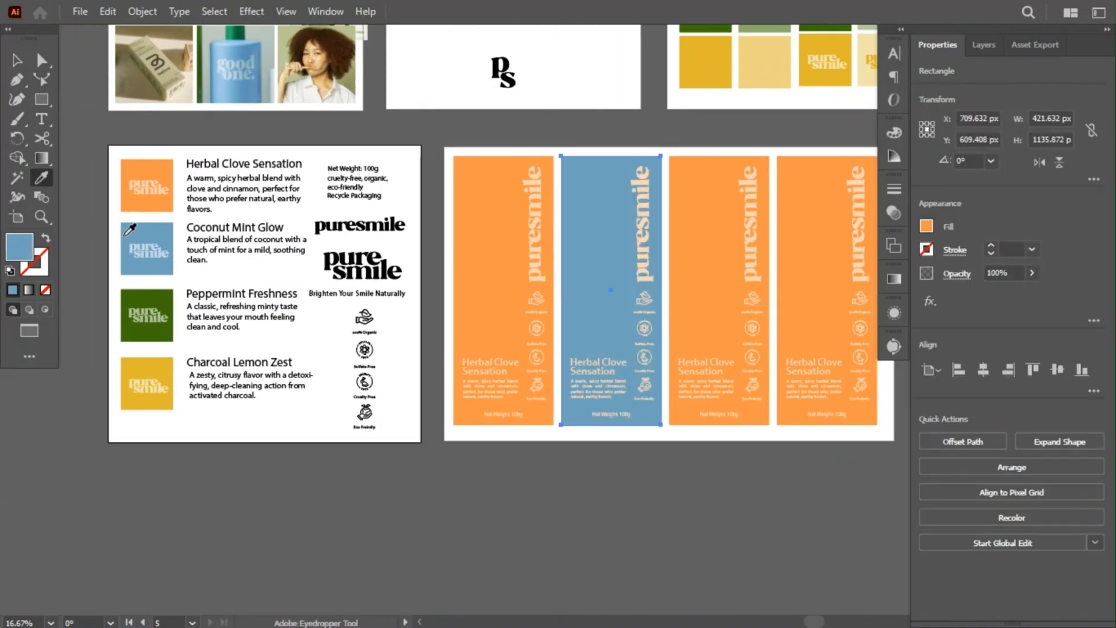
ctrl+click(700, 282)
click(130, 301)
ctrl+click(809, 285)
click(150, 376)
- Color the wordmark, texts and icons of the blue panel with the light blue of the Coconut Mint Glow logo
ctrl+click(641, 274)
ctrl+click(644, 299)
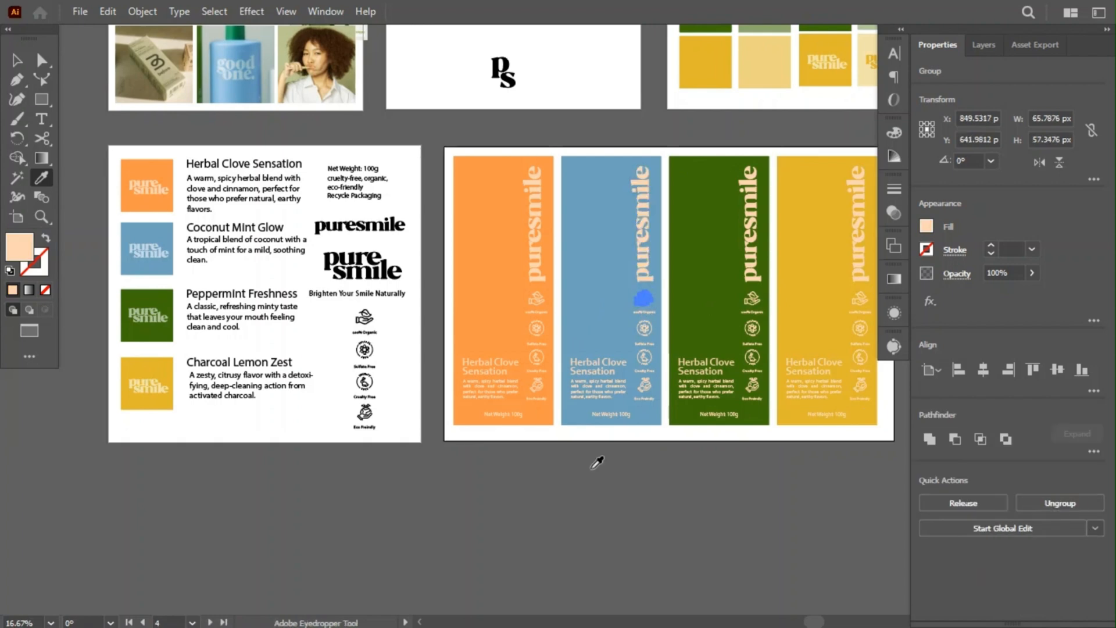
key(v)
click(650, 448)
key(i)
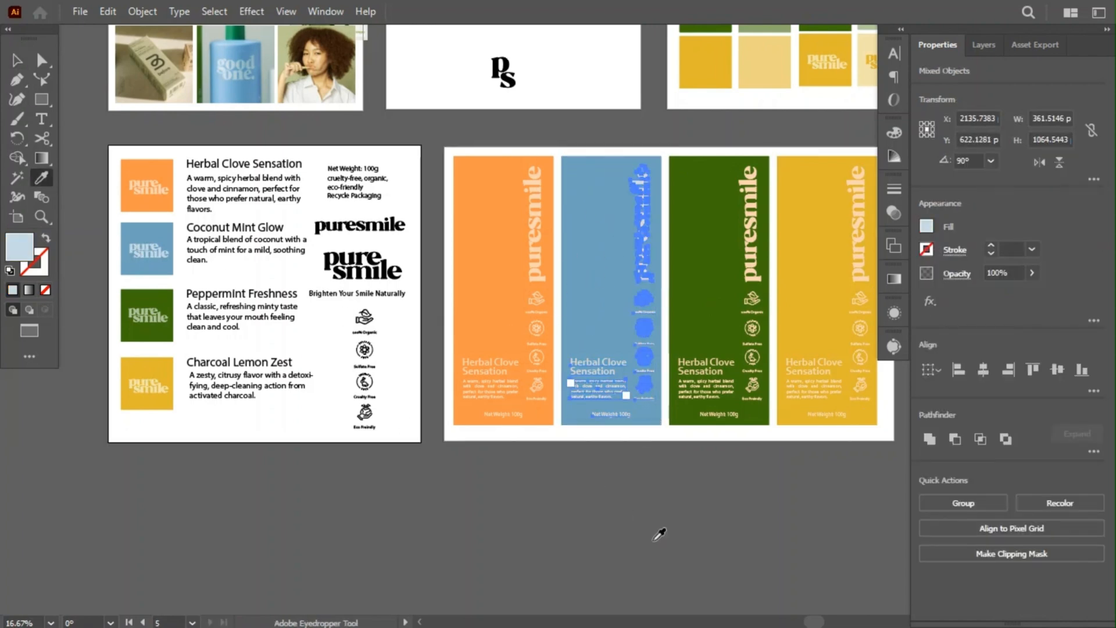
- Color the wordmark, texts and icons of the green and yellow panels with the light tints of their matching flavor logos
ctrl+click(717, 292)
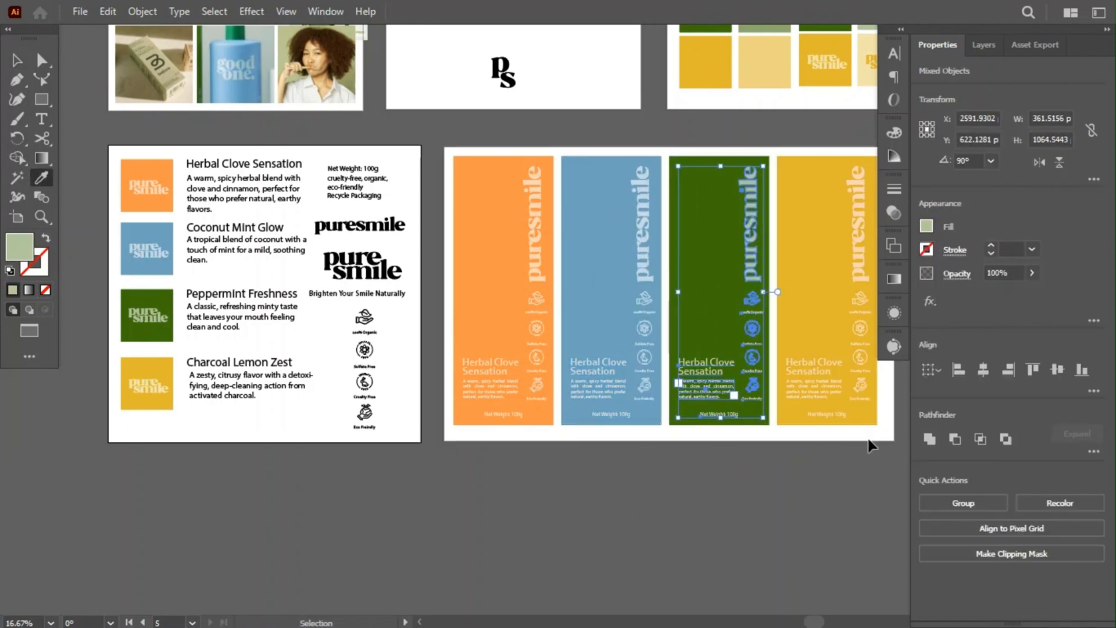
ctrl+click(793, 198)
click(146, 386)
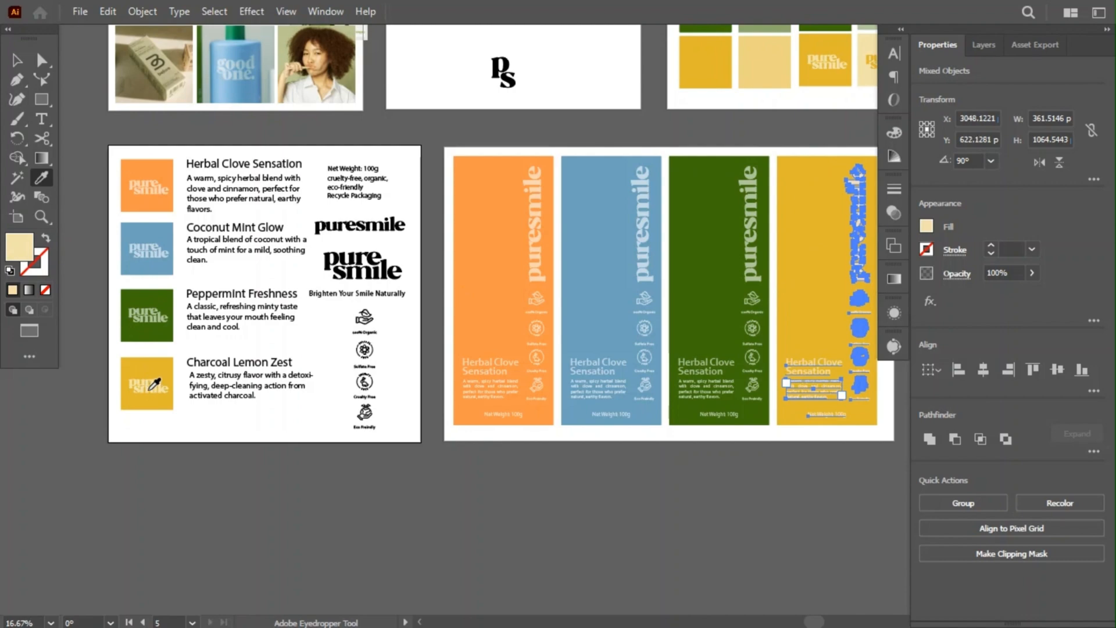
key(v)
click(644, 455)
- Put the Coconut Mint Glow, Peppermint Freshness and Charcoal Lemon Zest texts on their panels and add "Organic Toothpaste" at the top of each panel
scroll(697, 315, up, 2)
drag(550, 333, 559, 262)
key(ctrl+z)
scroll(483, 472, down, 1)
drag(716, 413, 795, 386)
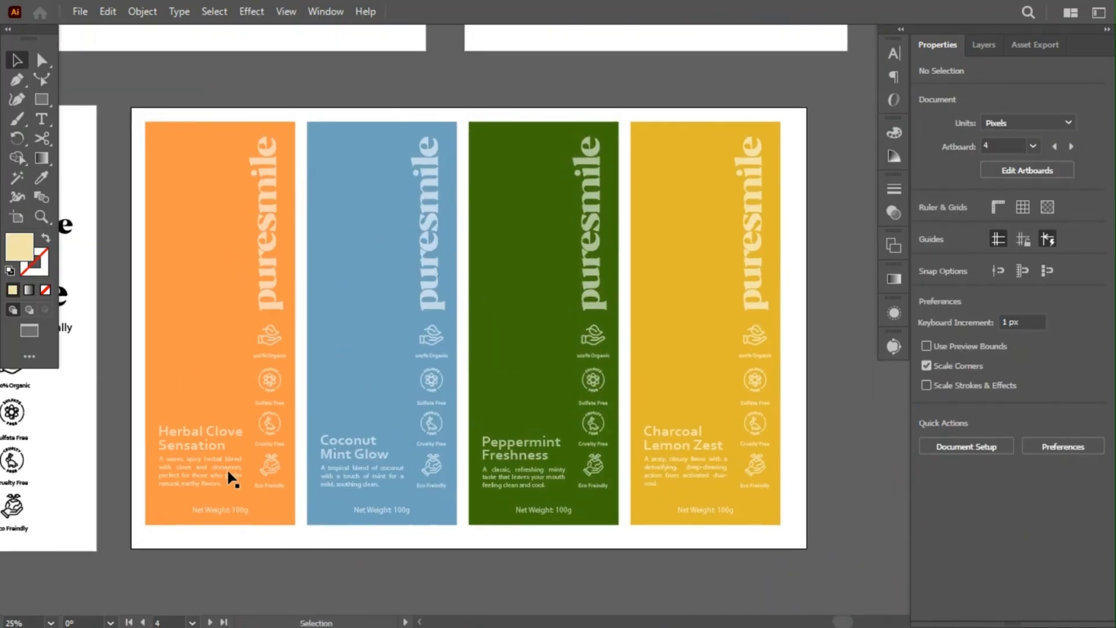
scroll(227, 471, up, 1)
drag(269, 398, 291, 440)
click(1107, 30)
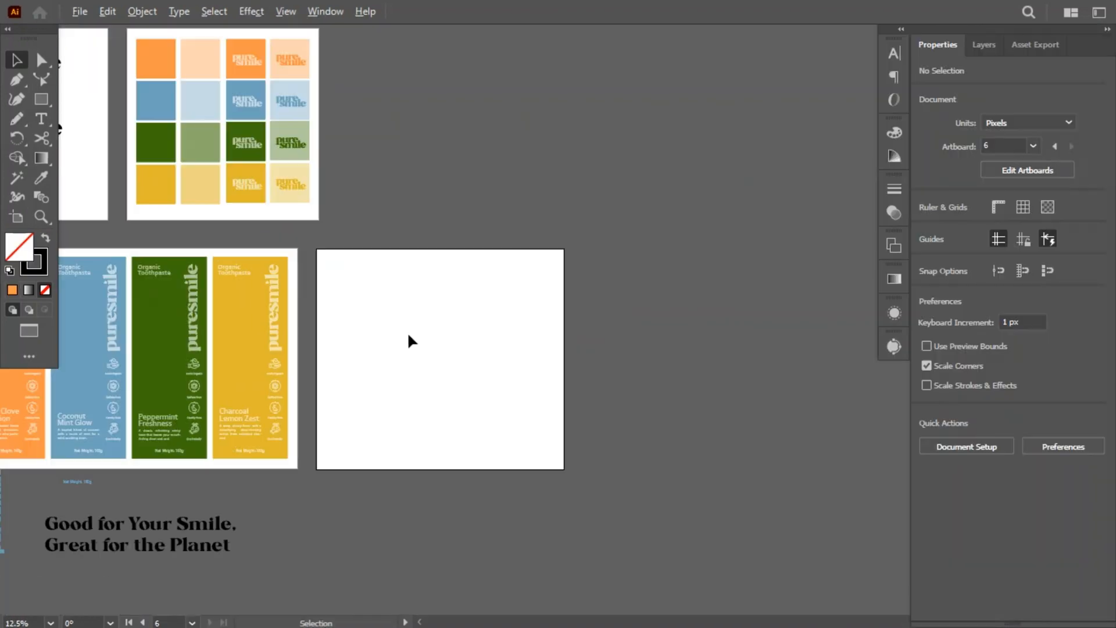
- Copy the stacked "pure smile" wordmark onto the blank artboard and enlarge it to about 571 px wide
scroll(407, 331, down, 2)
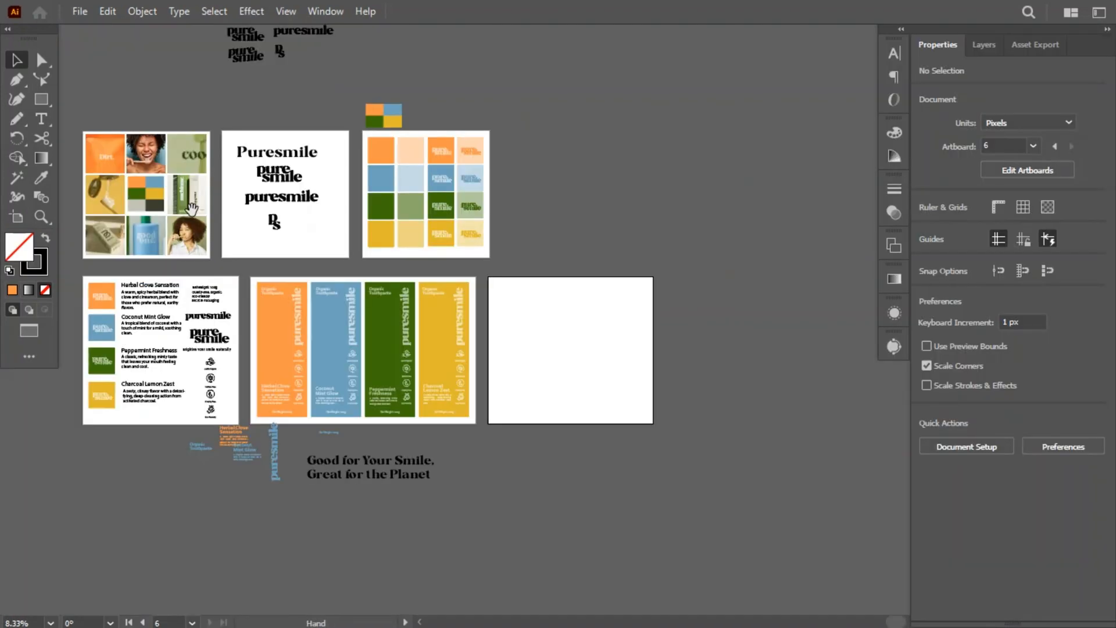
click(408, 226)
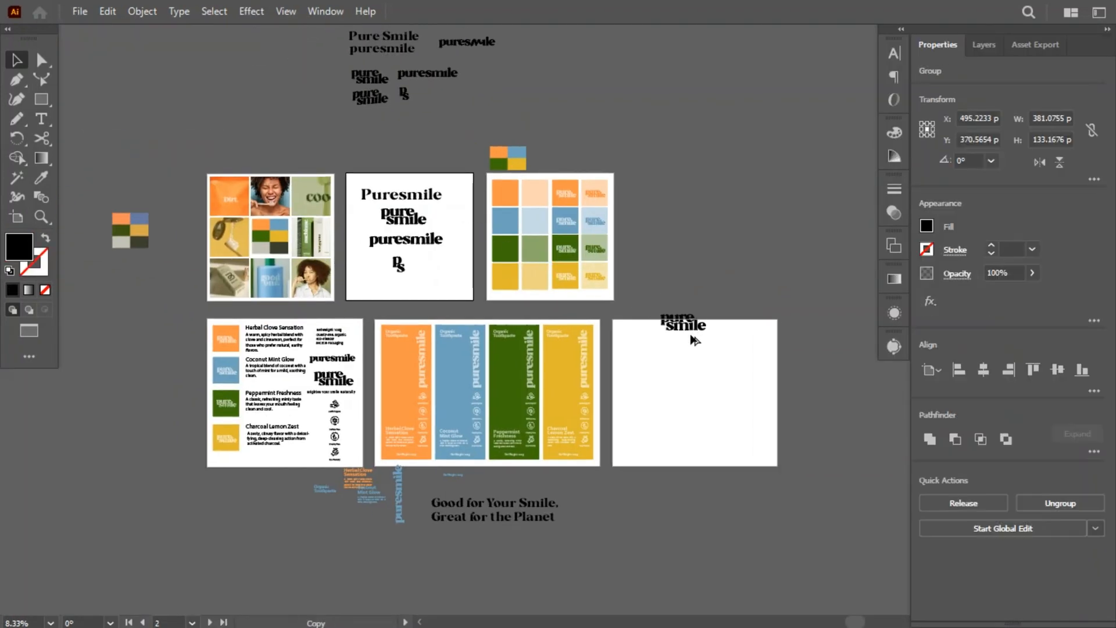
scroll(715, 373, up, 4)
drag(651, 348, 552, 379)
scroll(545, 393, down, 3)
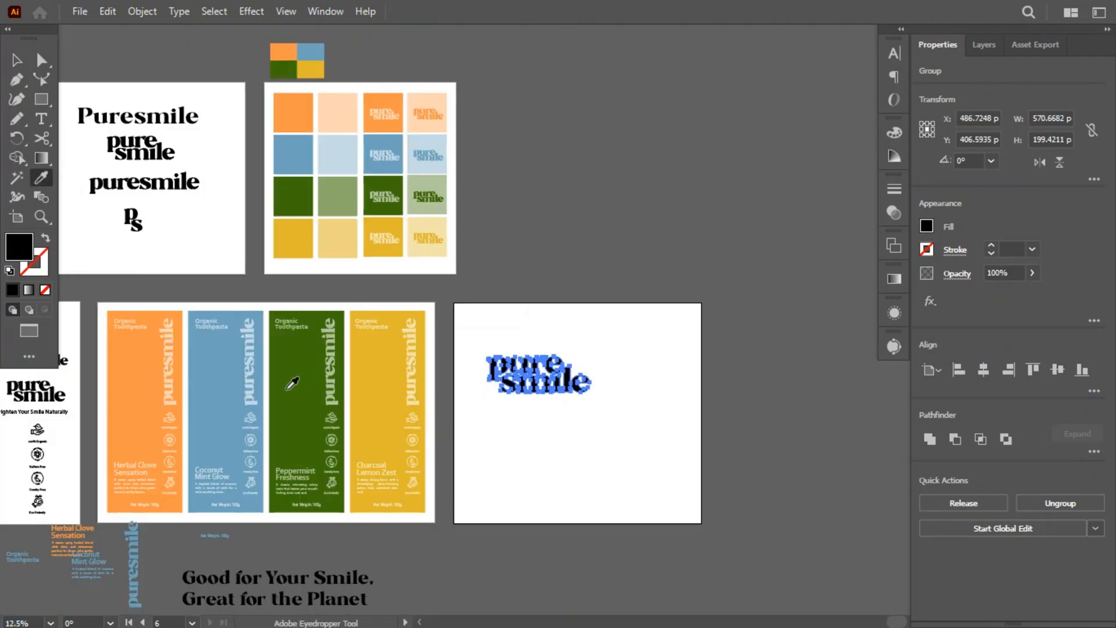
- Color the stacked wordmark with the orange of the Herbal Clove Sensation panel
click(140, 404)
scroll(653, 399, up, 2)
scroll(390, 362, down, 2)
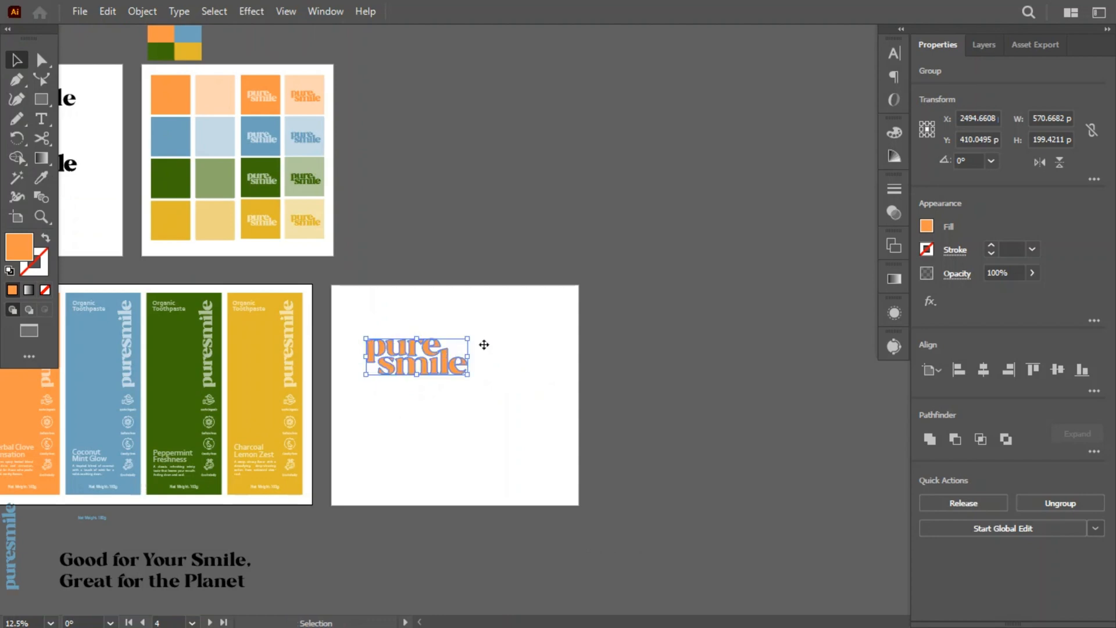
scroll(428, 428, up, 4)
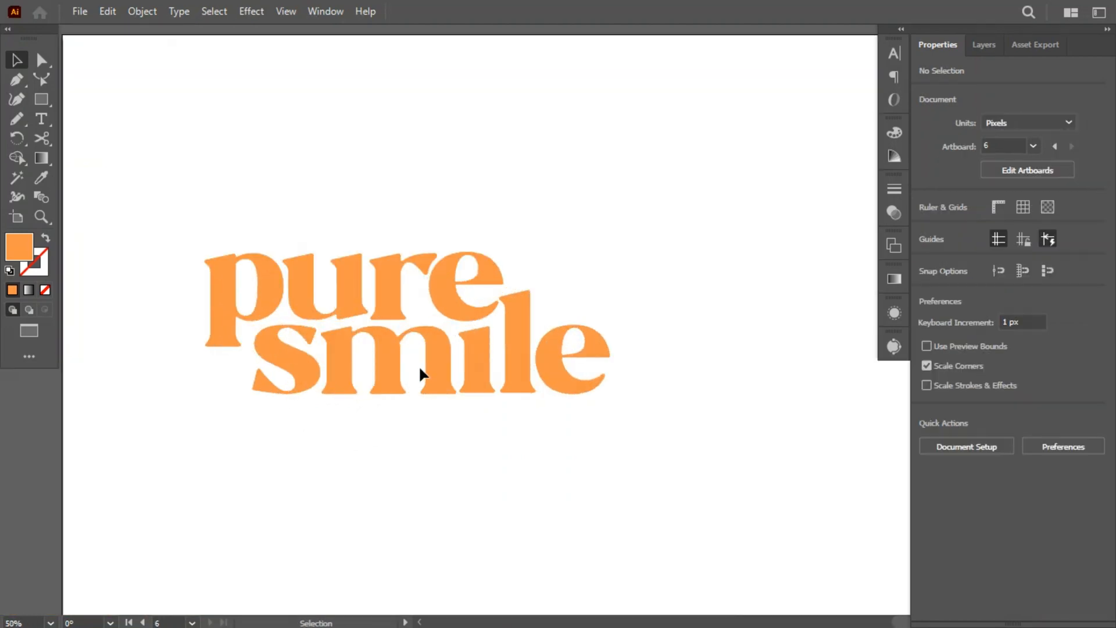
- Duplicate the orange stacked wordmark in place and color the copy with the light peach of the orange panel's wordmark
key(ctrl)
click(409, 455)
click(434, 350)
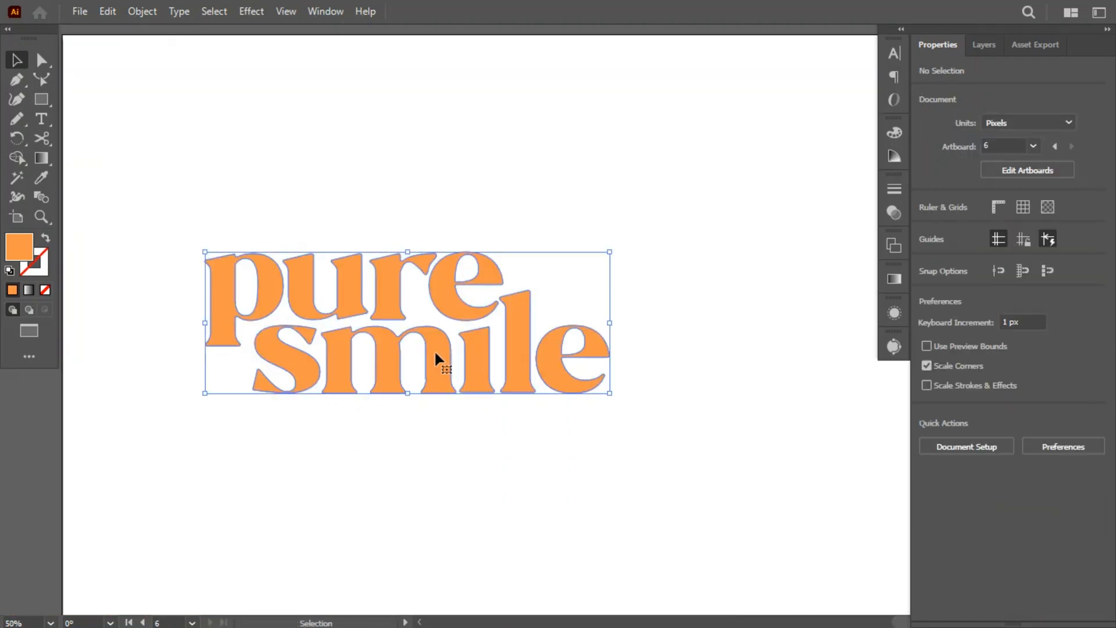
scroll(434, 350, down, 3)
drag(251, 341, 468, 332)
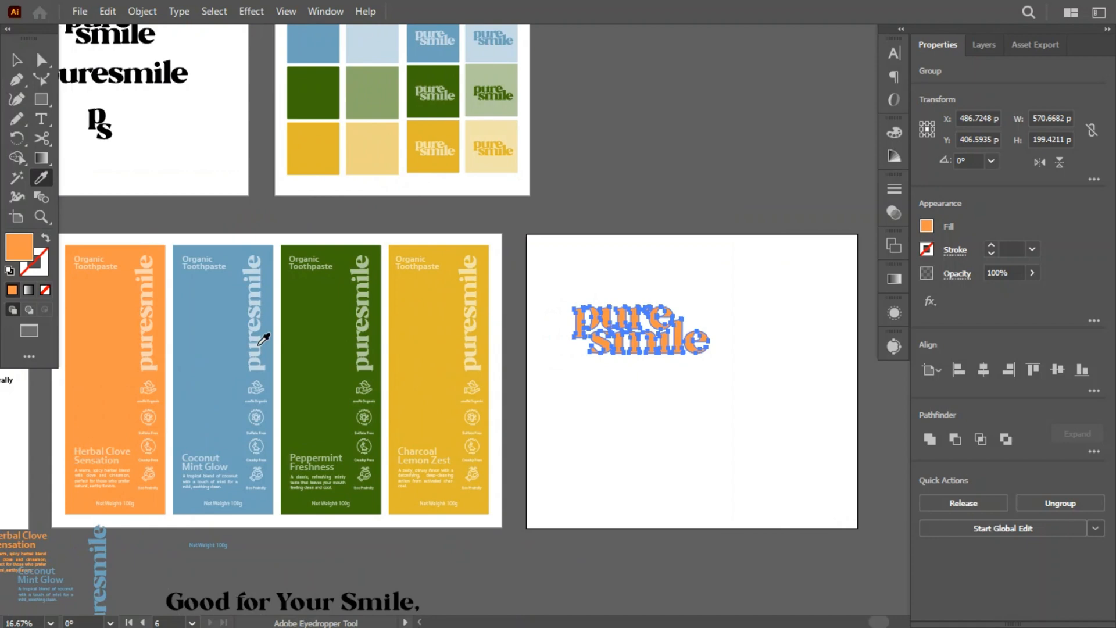
click(150, 326)
scroll(673, 306, up, 5)
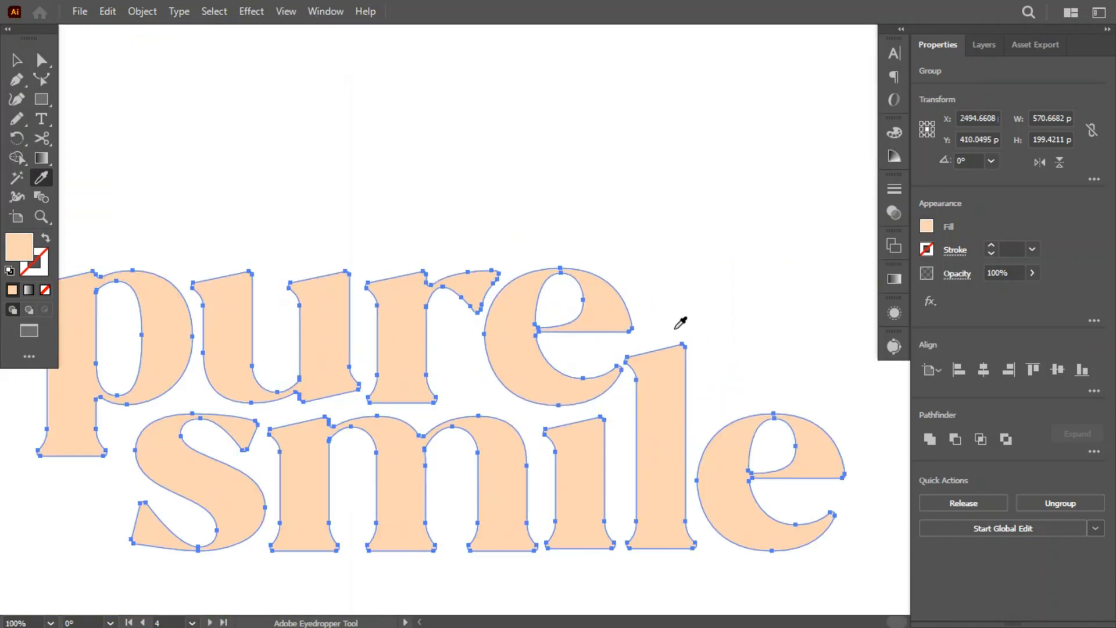
scroll(678, 322, down, 1)
drag(631, 325, 519, 350)
- Offset the path of the light peach wordmark by 17 px with miter joins
click(142, 11)
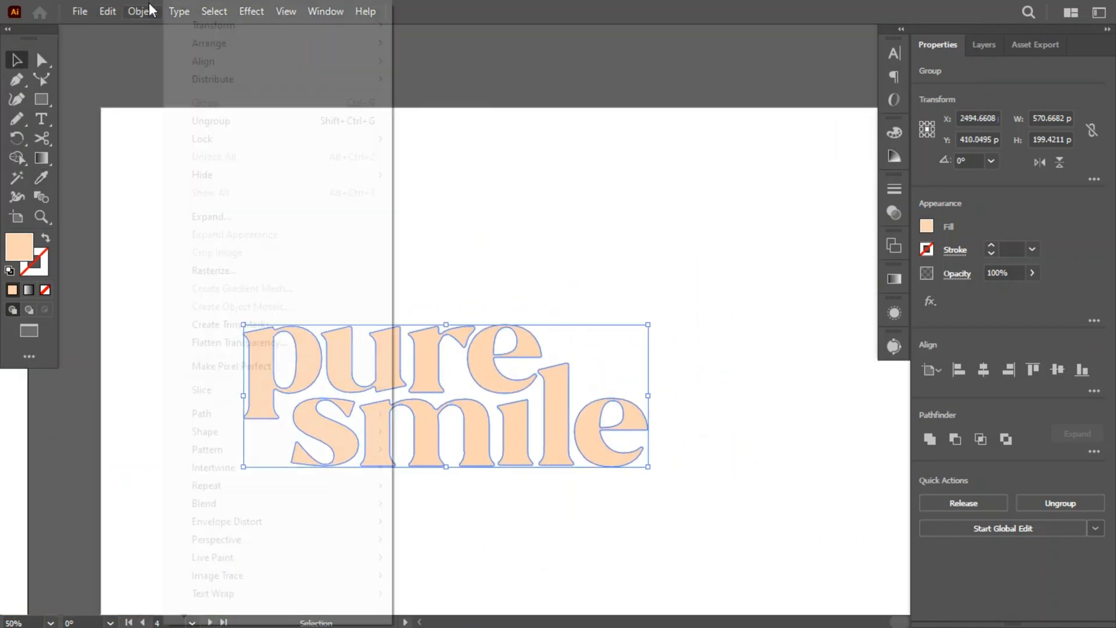
mouse_move(233, 412)
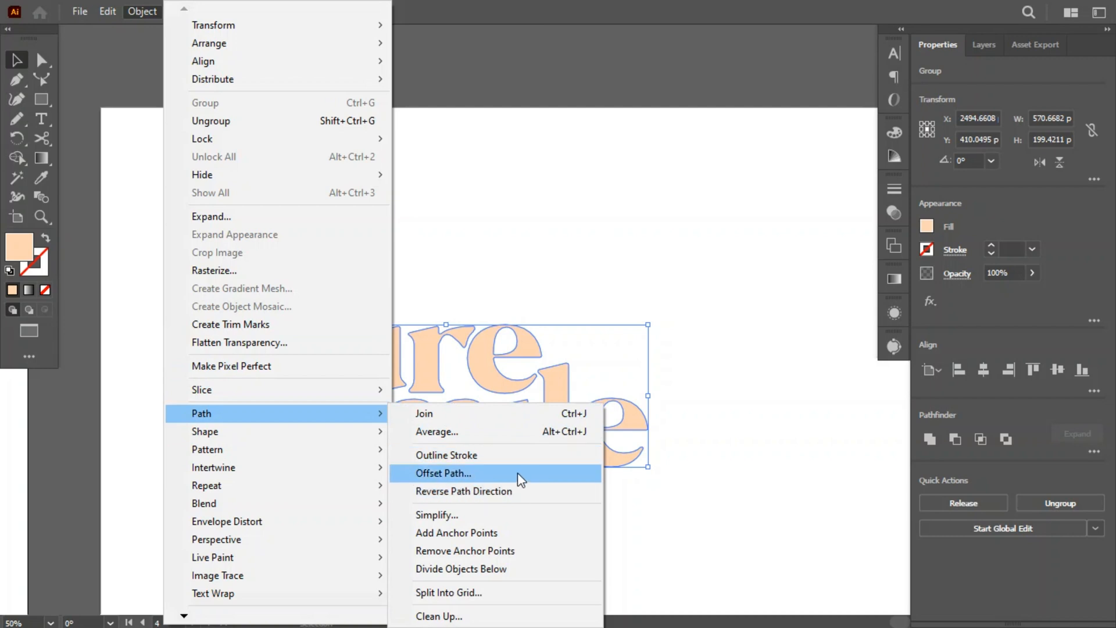
click(518, 473)
key(Up)
key(Up)
key(Up)
key(Up)
key(Up)
key(Up)
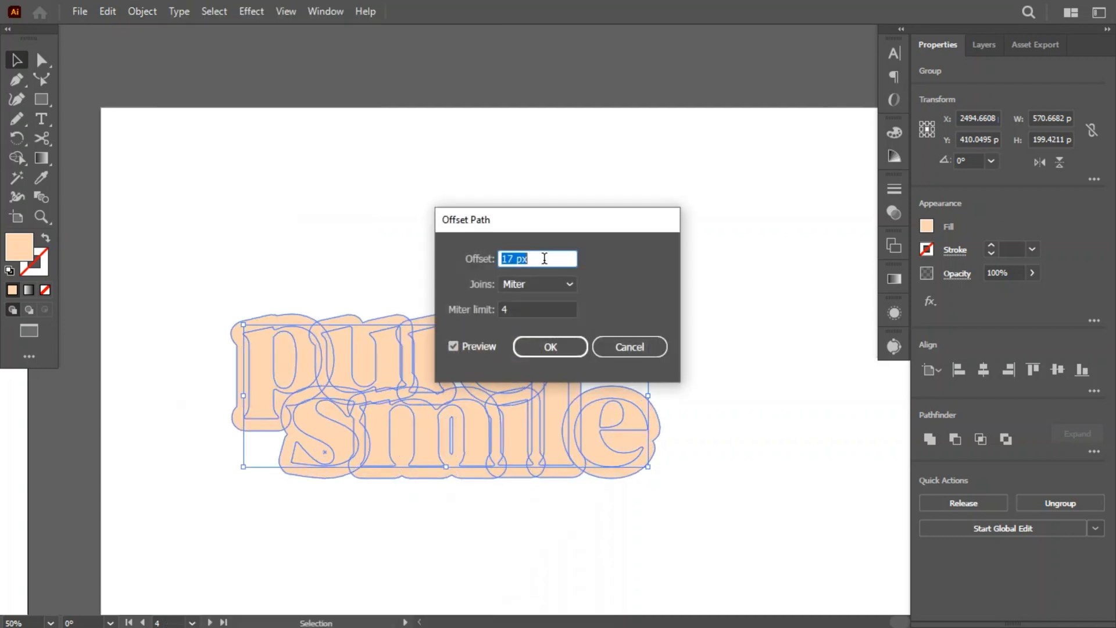
click(546, 351)
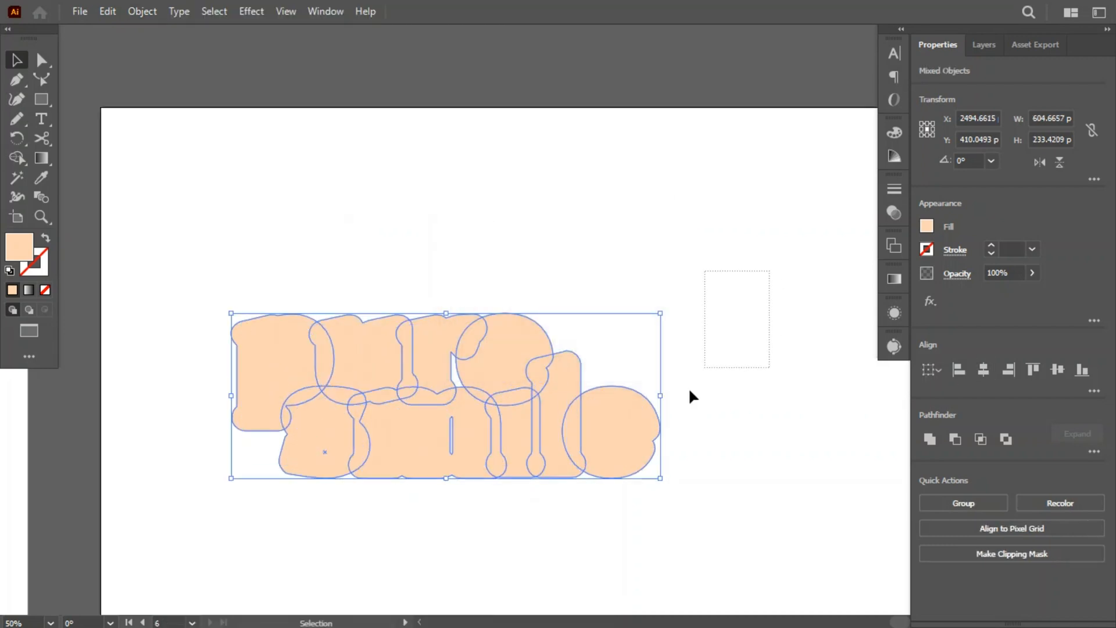
- Unite the offset outlines into one shape and fill its inner gaps with Shape Builder to make a solid silhouette
click(993, 502)
click(935, 445)
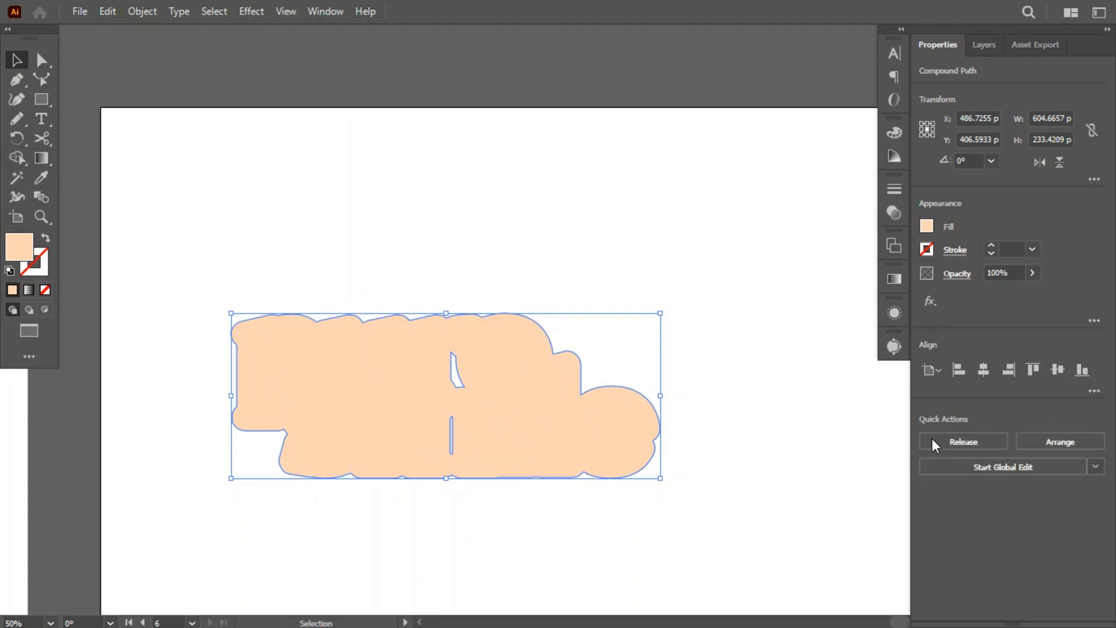
drag(356, 375, 534, 363)
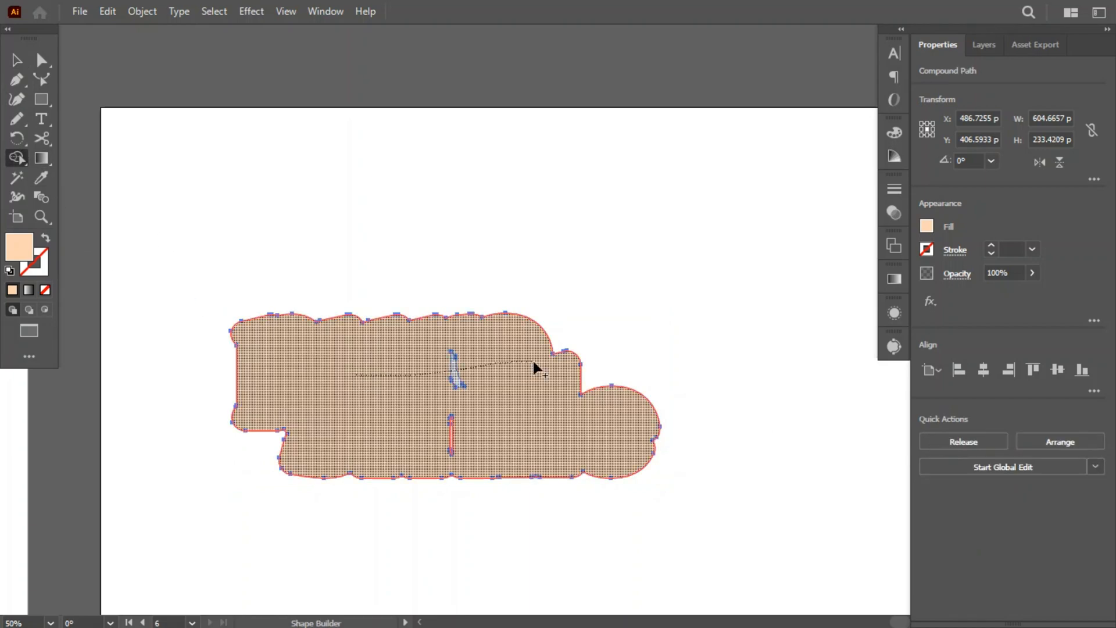
drag(420, 443, 420, 441)
key(v)
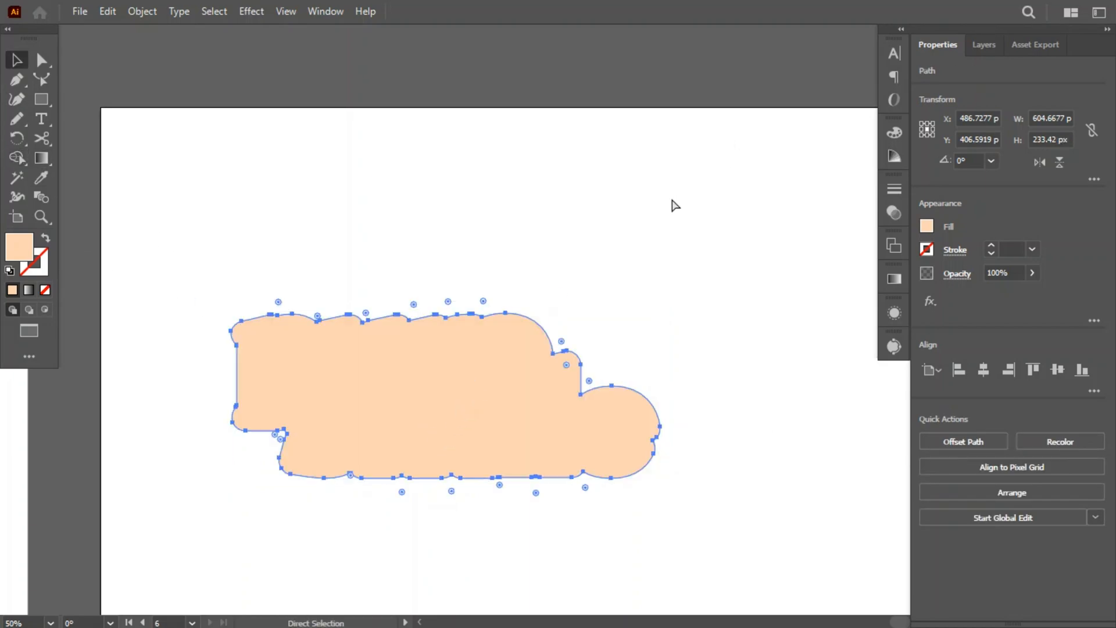
- Send the light peach silhouette behind the orange wordmark
key(ctrl+shift+bracketleft)
click(665, 213)
scroll(663, 209, down, 1)
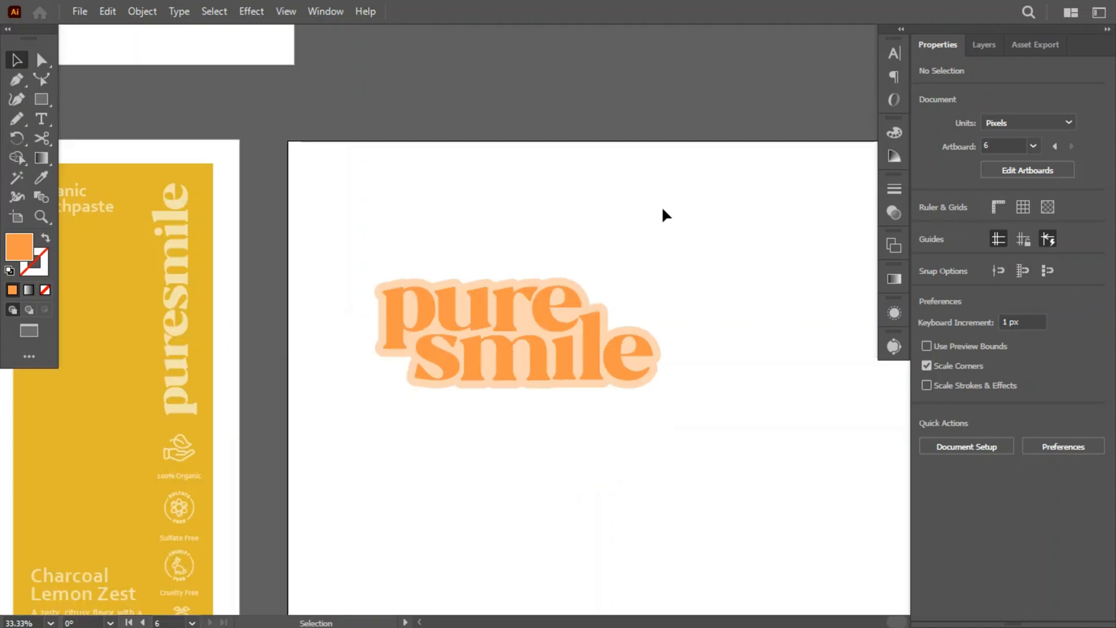
- Copy the orange wordmark with its peach silhouette and paste it as a smart object into the blank Photoshop document
drag(703, 234, 573, 297)
drag(291, 460, 202, 459)
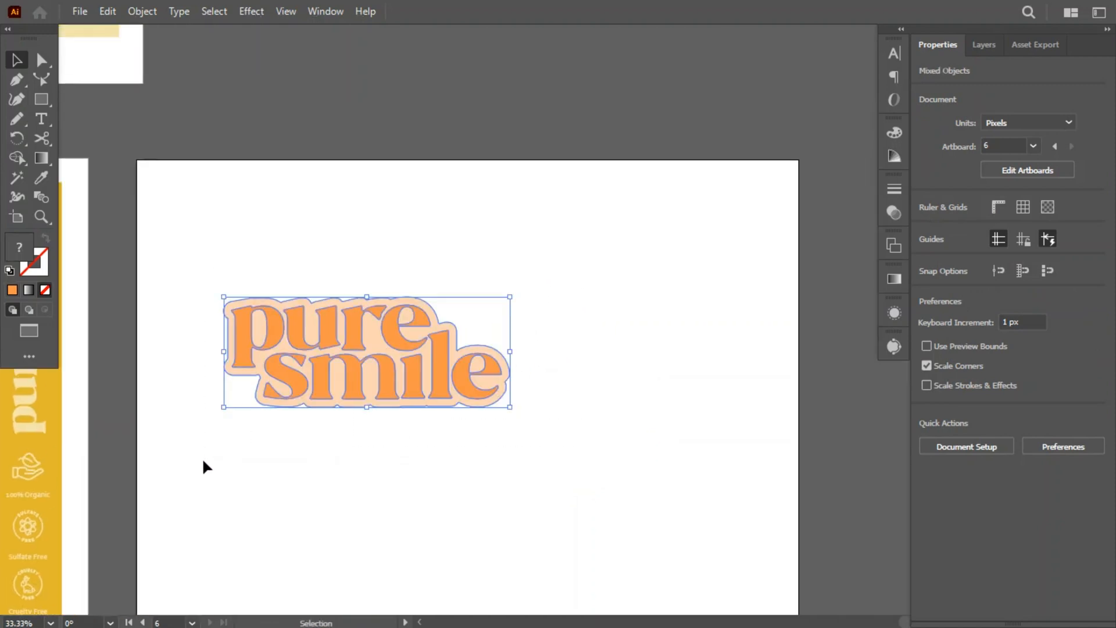
key(ctrl+c)
key(alt+Tab)
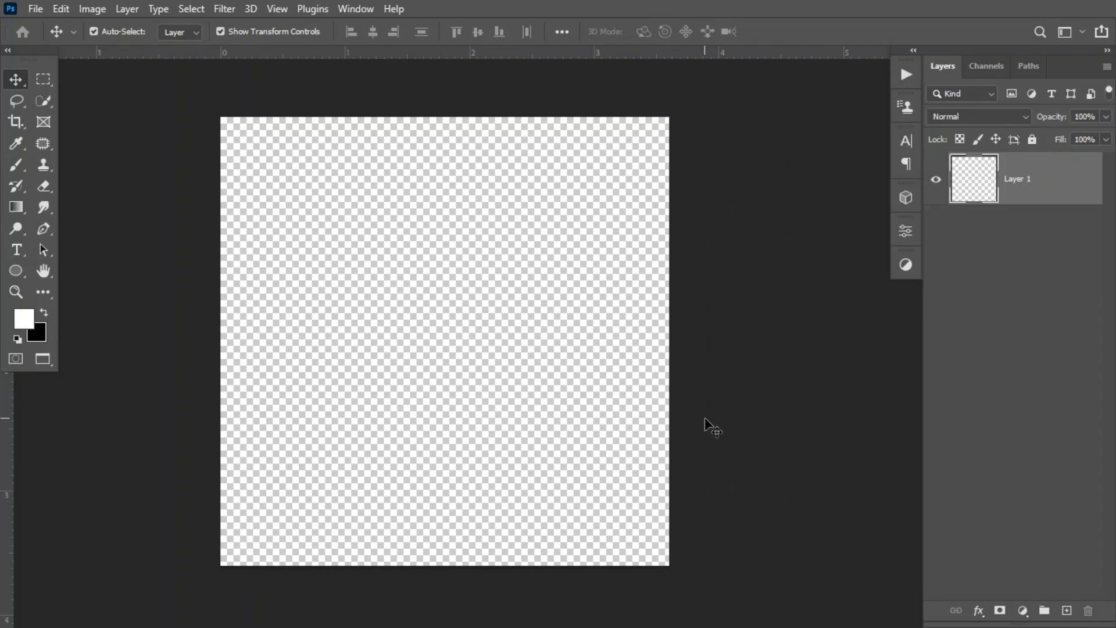
key(ctrl+v)
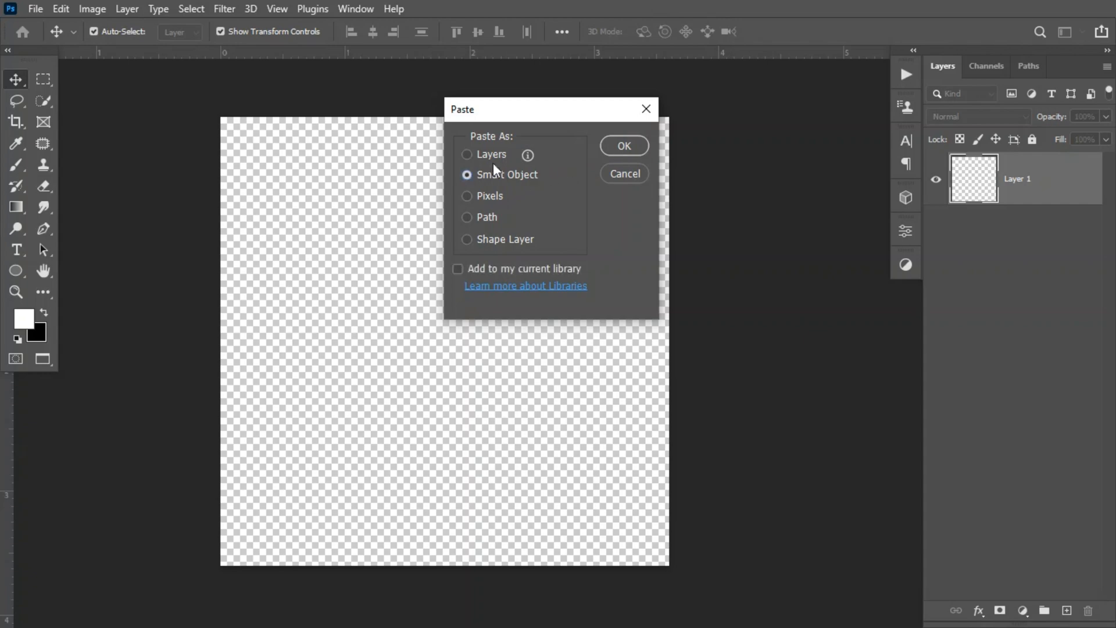
click(621, 147)
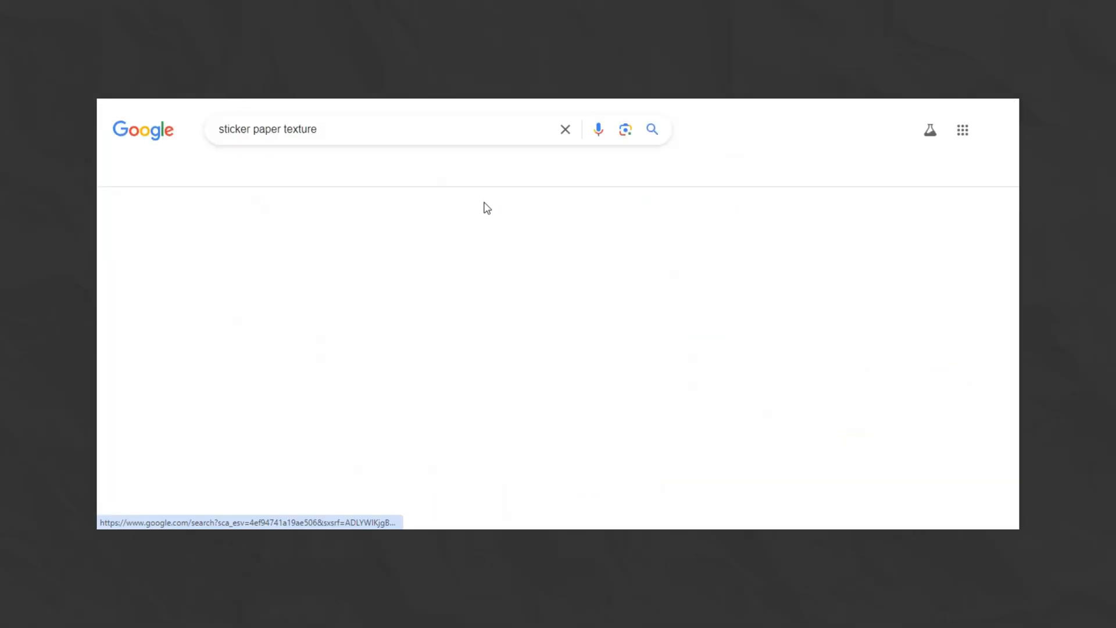
- Find a wrinkled sticker paper texture in the image results, paste it above the wordmark in Photoshop and enlarge it to cover the artwork
scroll(351, 341, down, 1)
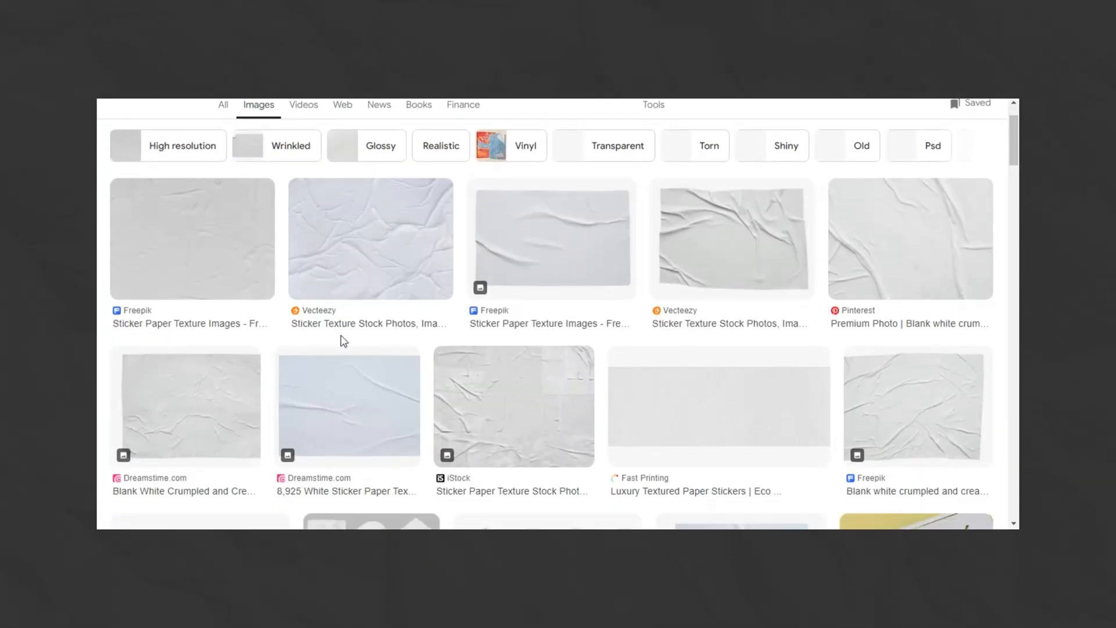
scroll(628, 381, down, 3)
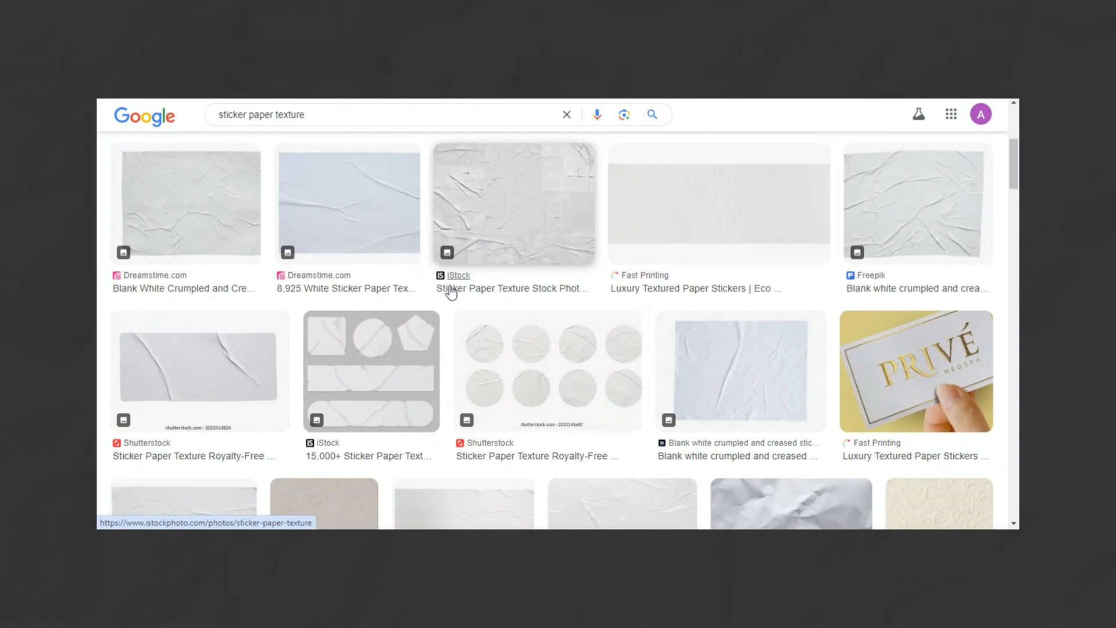
scroll(337, 242, down, 1)
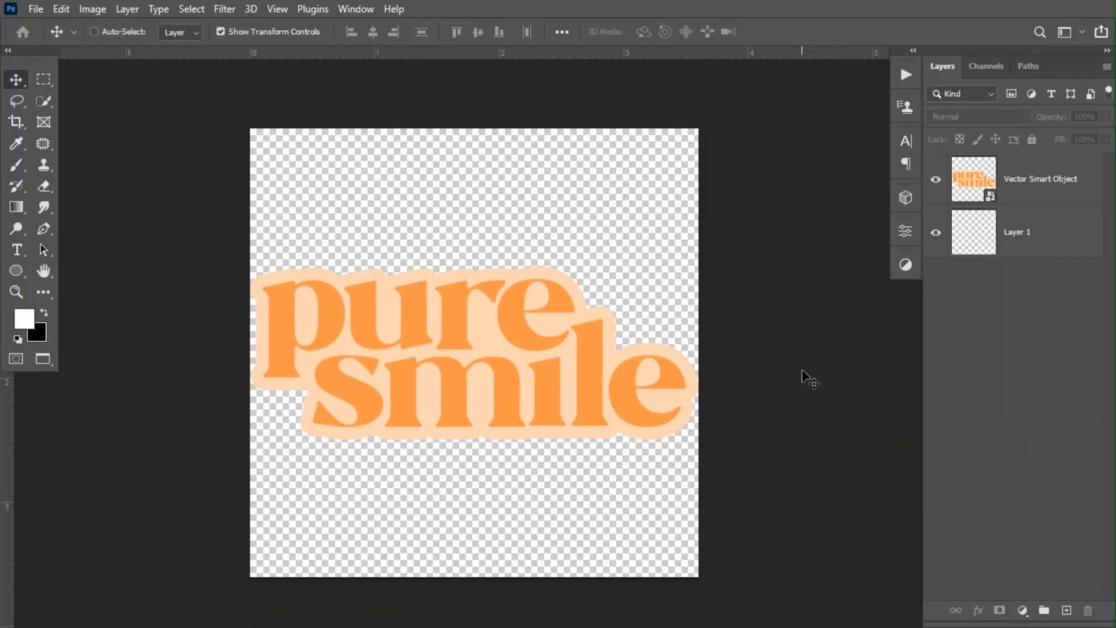
key(ctrl+v)
drag(475, 270, 467, 129)
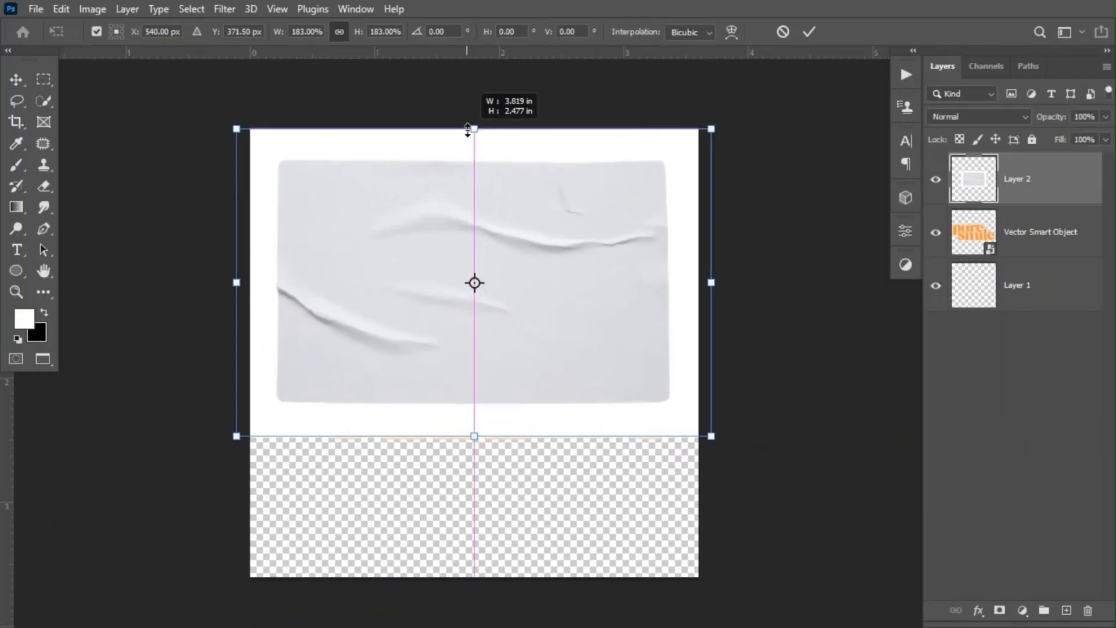
drag(475, 437, 517, 490)
click(804, 33)
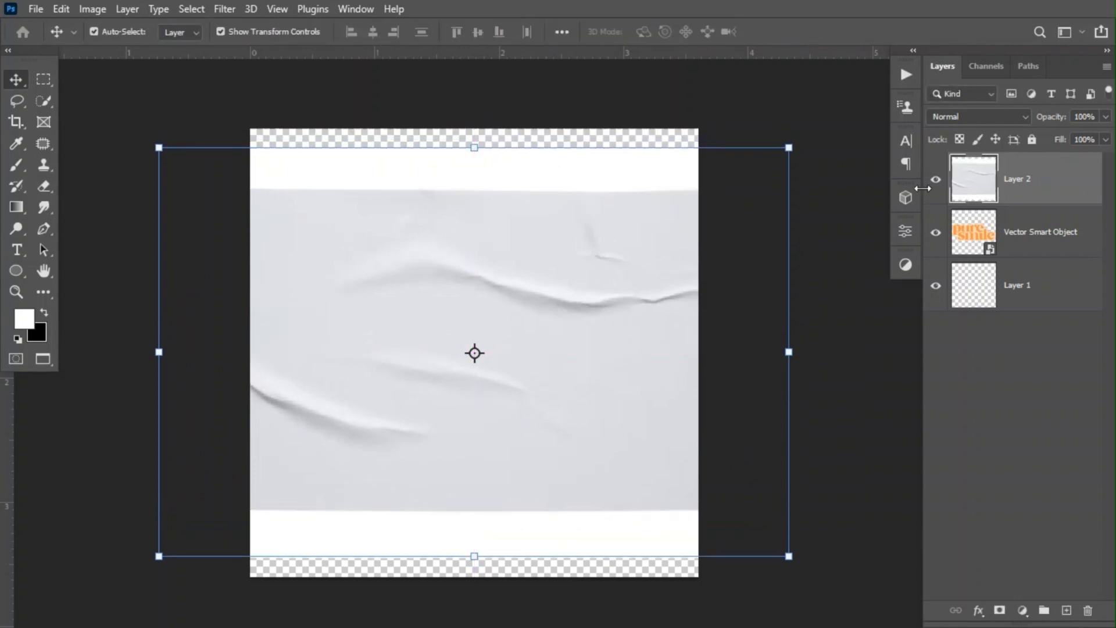
- Set the paper texture layer's blend mode to Multiply and clip it to the wordmark smart object
click(974, 117)
click(951, 187)
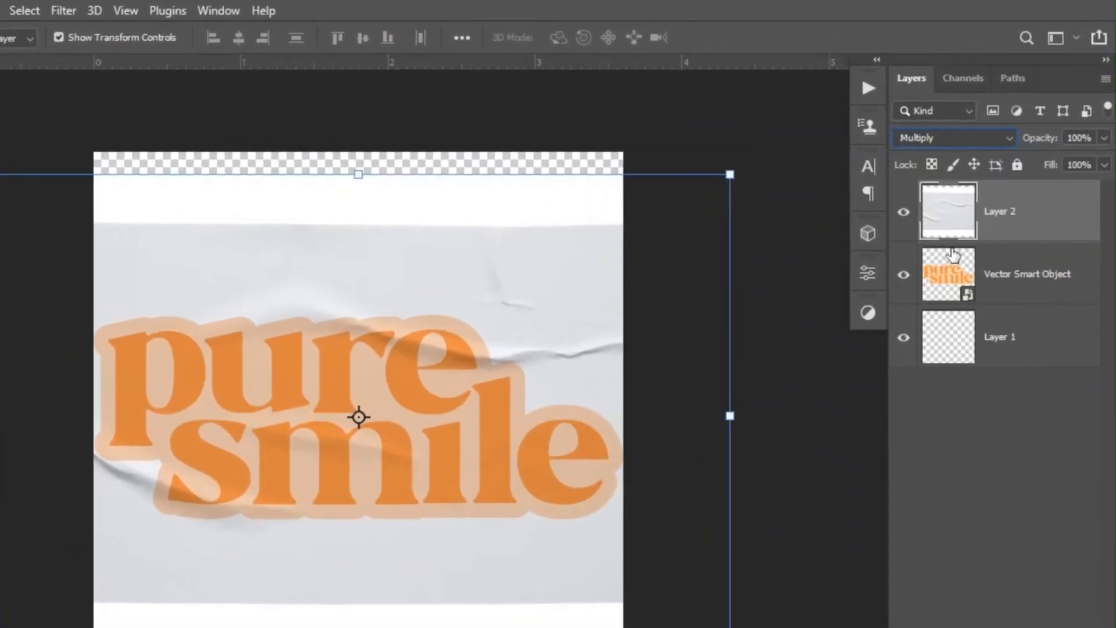
alt+click(941, 241)
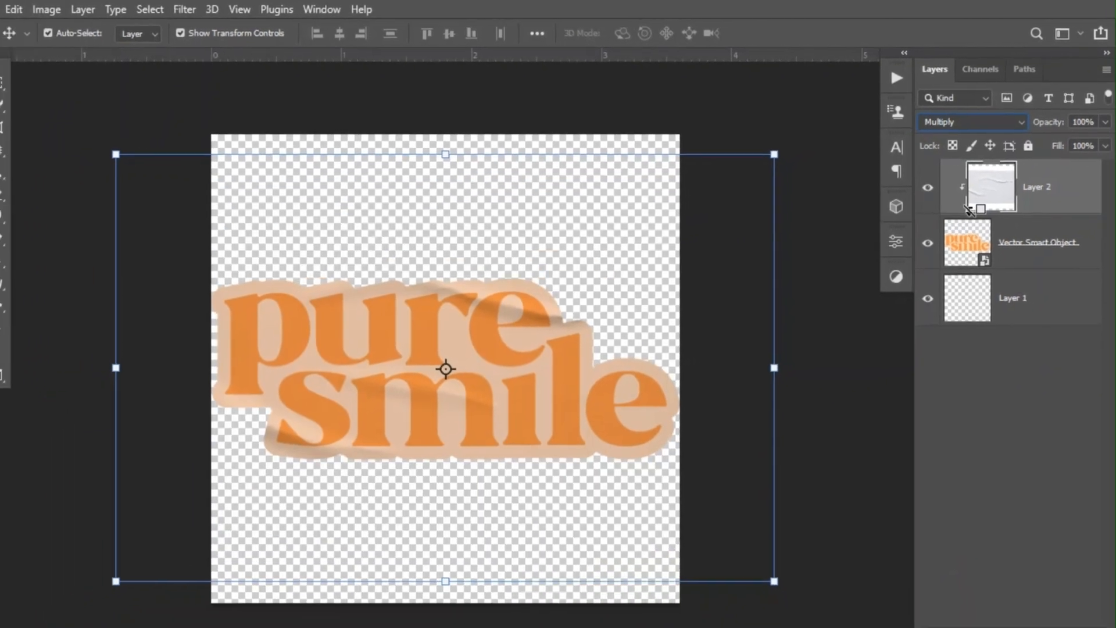
click(725, 345)
- Reposition the clipped paper texture so its creases run across the lower part of the sticker and the end of "pure"
scroll(314, 437, up, 3)
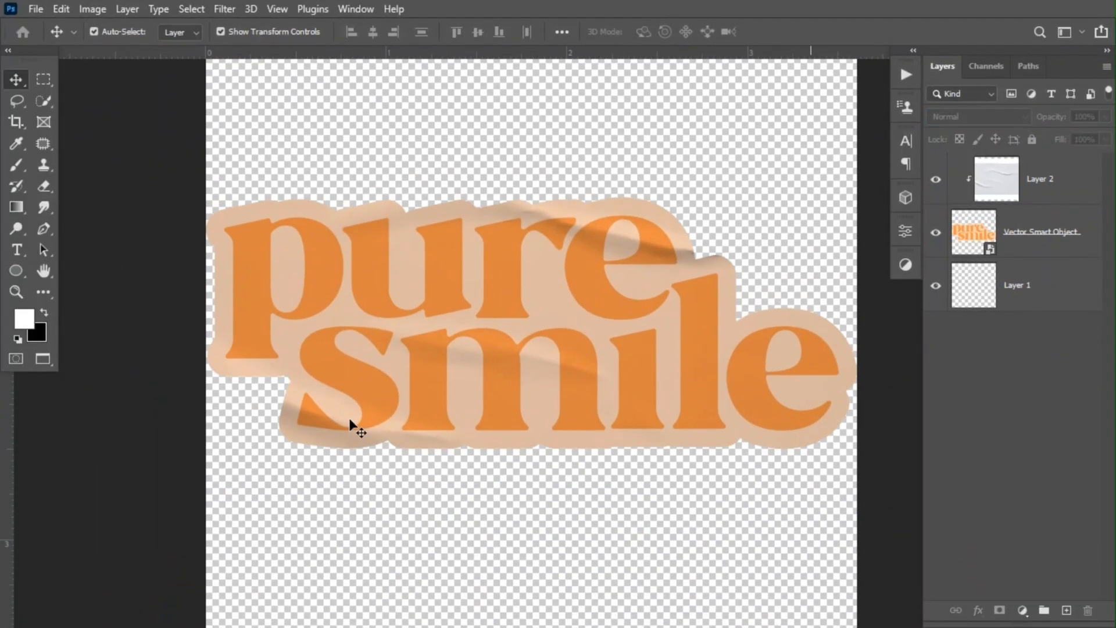
key(space)
drag(590, 361, 563, 338)
drag(578, 288, 604, 274)
click(576, 501)
scroll(578, 491, down, 2)
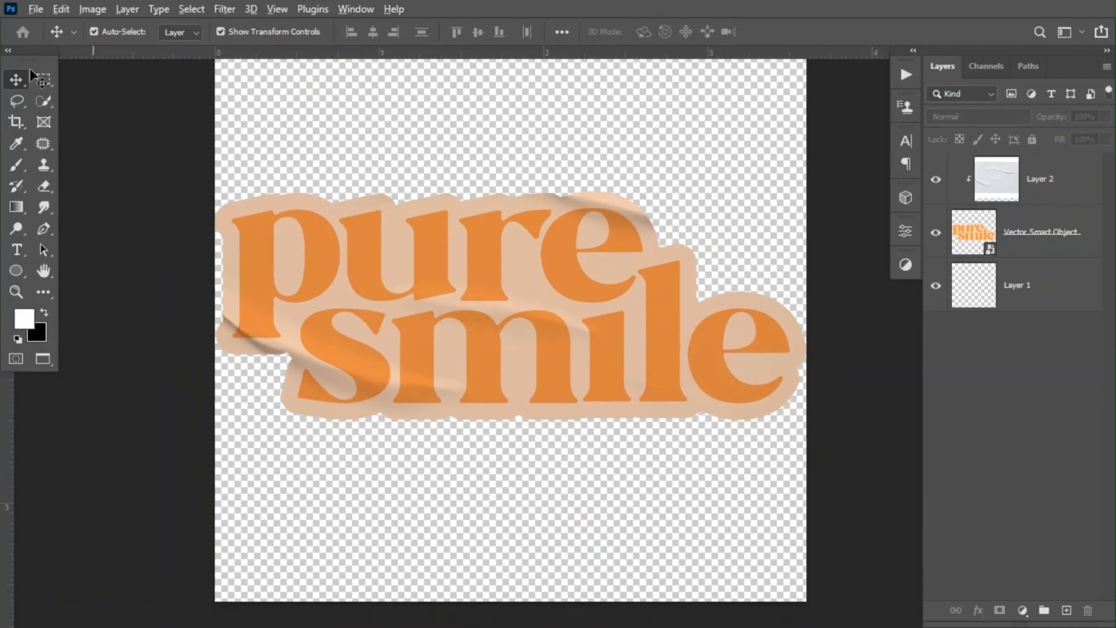
- Start a quick export of the textured sticker as a PNG
click(35, 8)
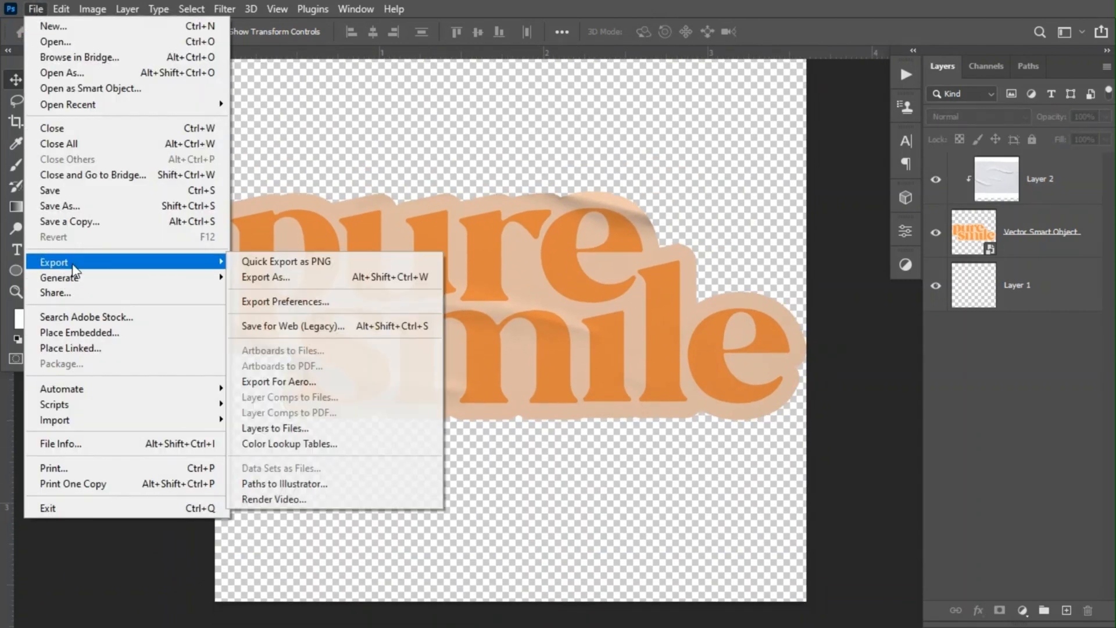
click(311, 261)
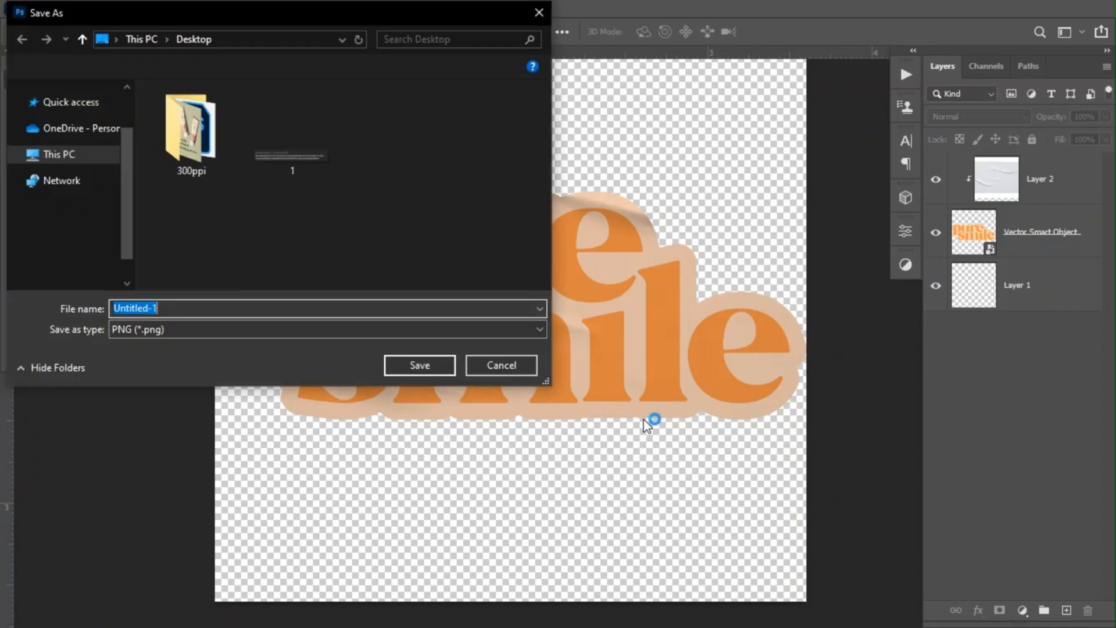